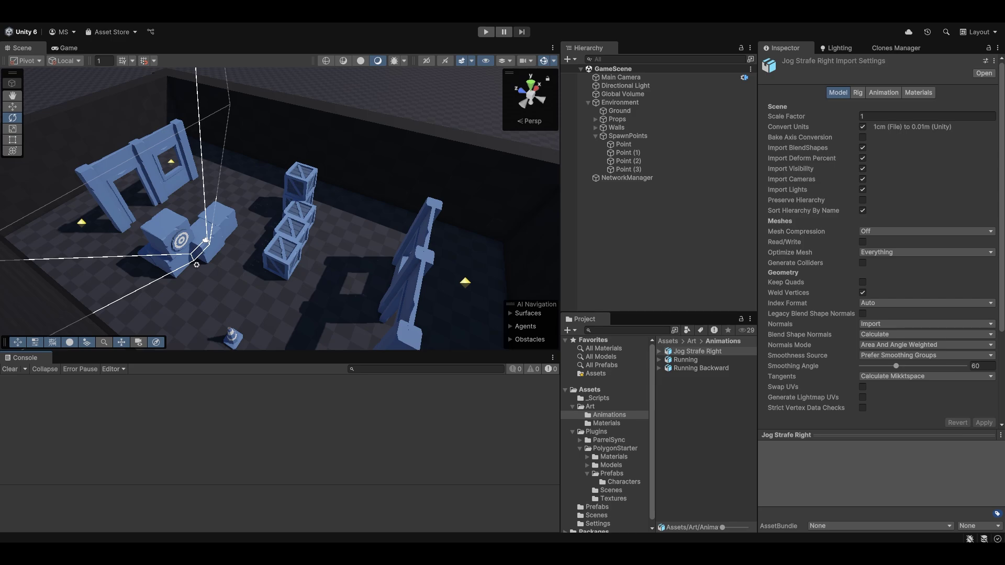
- Open the Player prefab for editing and show the Jog Strafe Right model's import settings from the Art/Animations folder
left_click(622, 473)
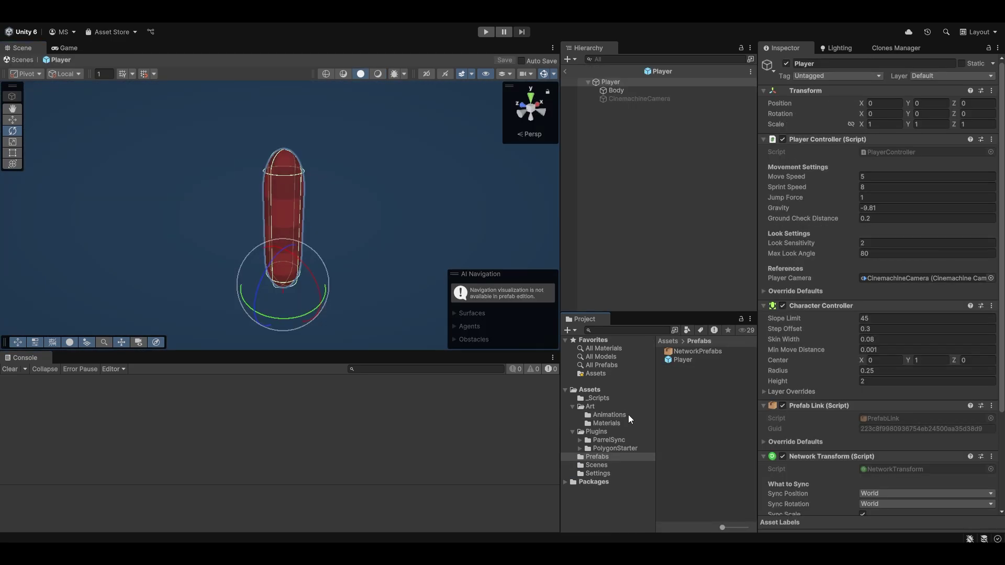
left_click(625, 415)
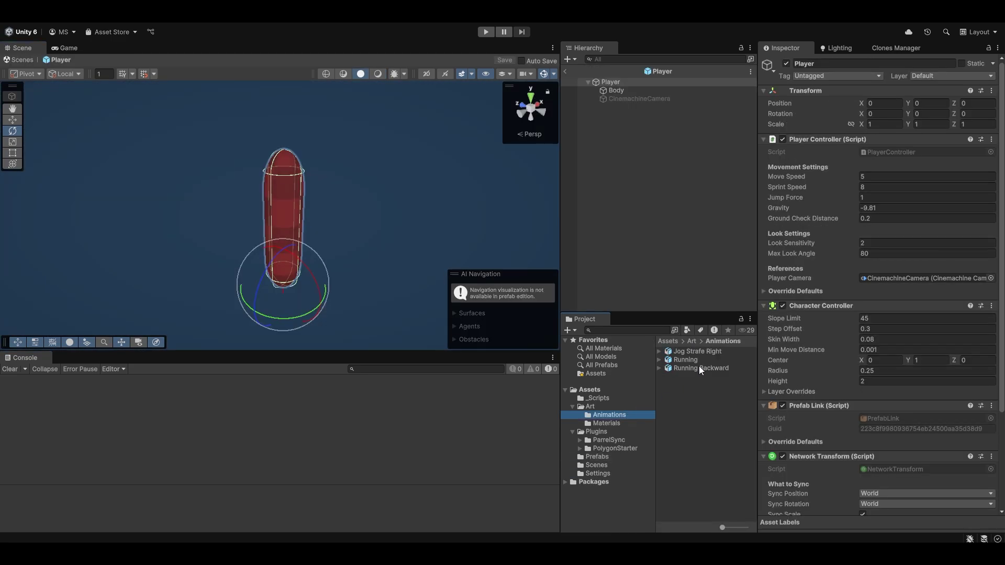
left_click(698, 353)
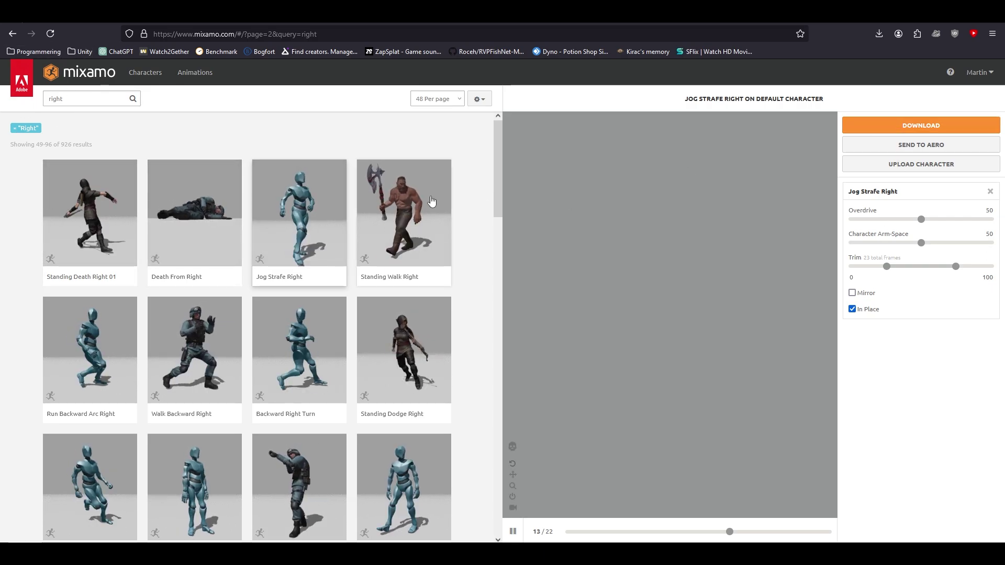
- Switch to Mixamo in the browser, load the Jog Strafe Right animation and turn on In Place
left_click(294, 219)
left_click(295, 220)
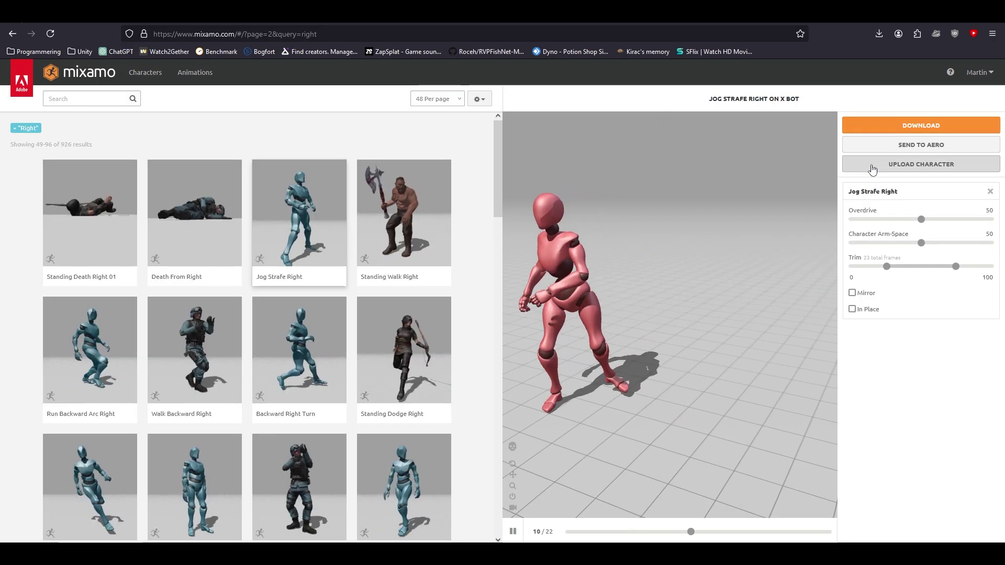
left_click(853, 309)
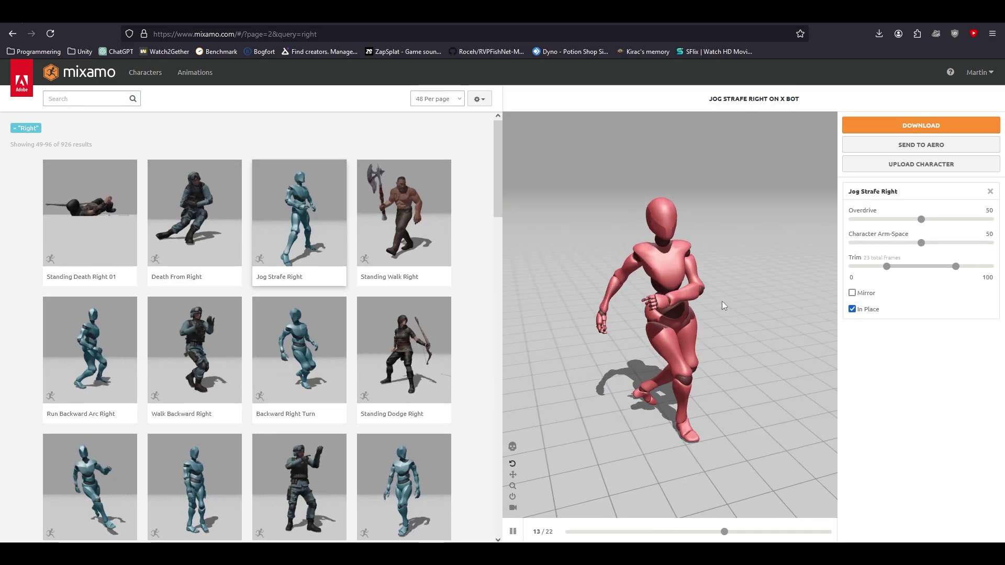
- Set up the Jog Strafe Right download with the FBX for Unity(.fbx) format and the With Skin option
left_click(921, 125)
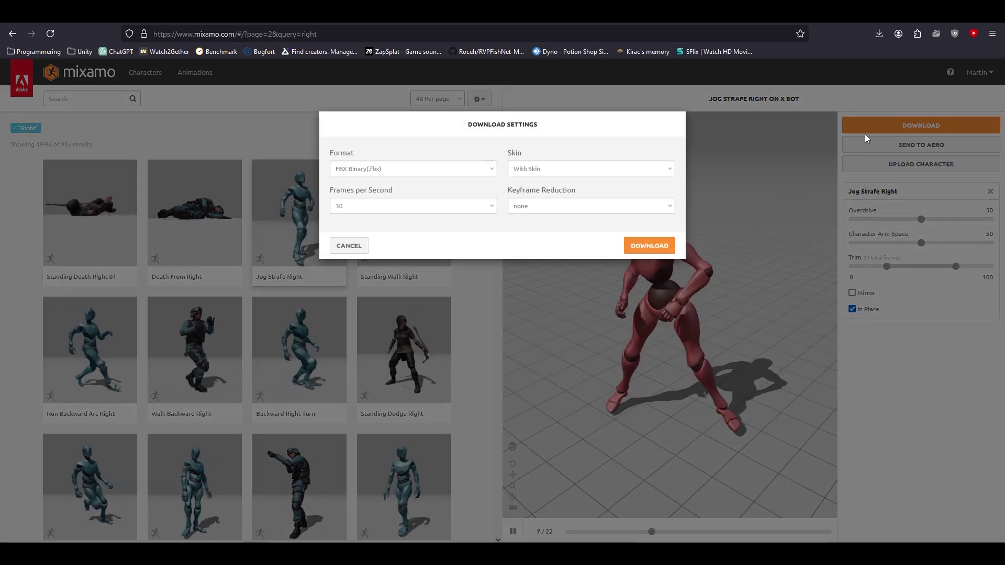
left_click(402, 170)
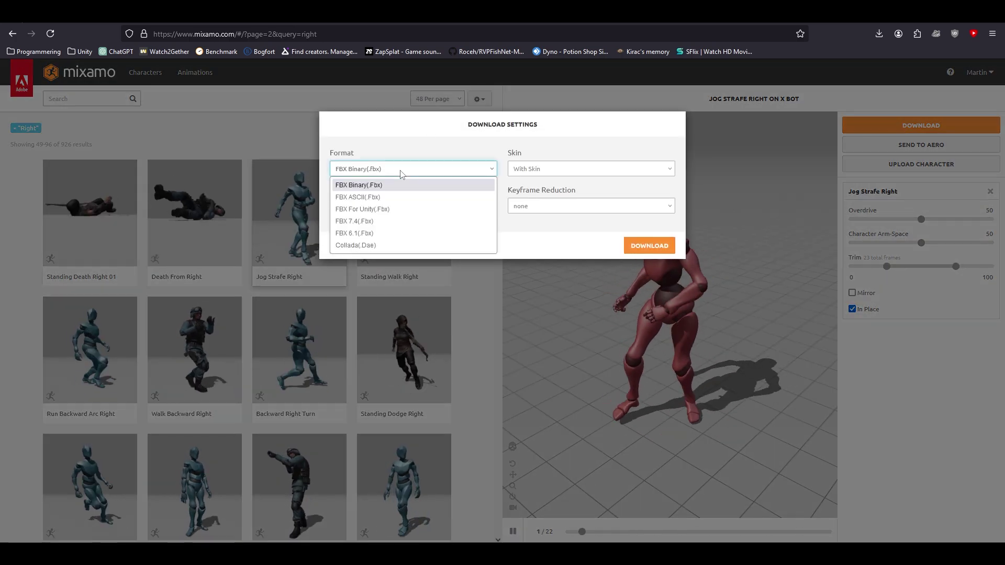
left_click(363, 208)
left_click(540, 170)
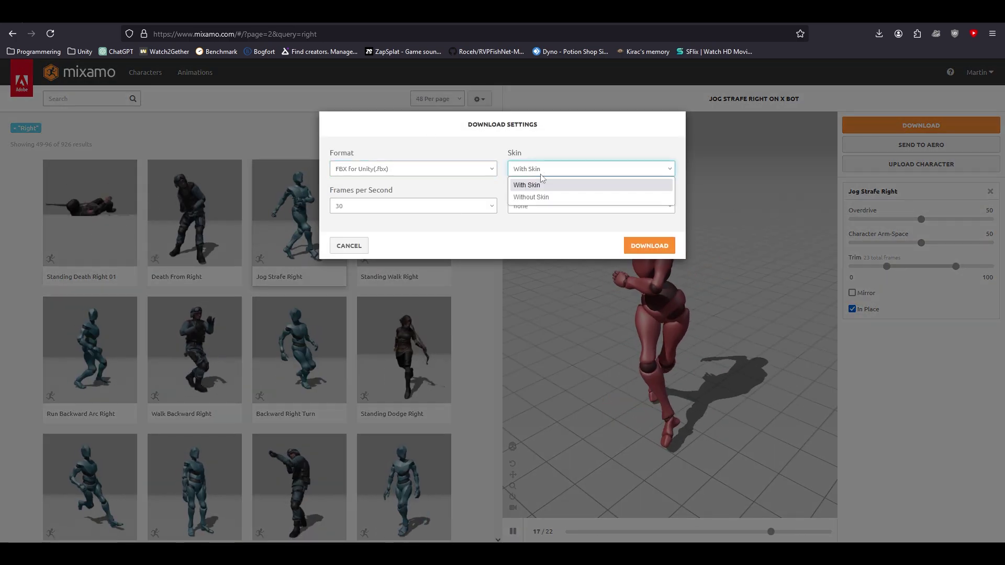
left_click(529, 185)
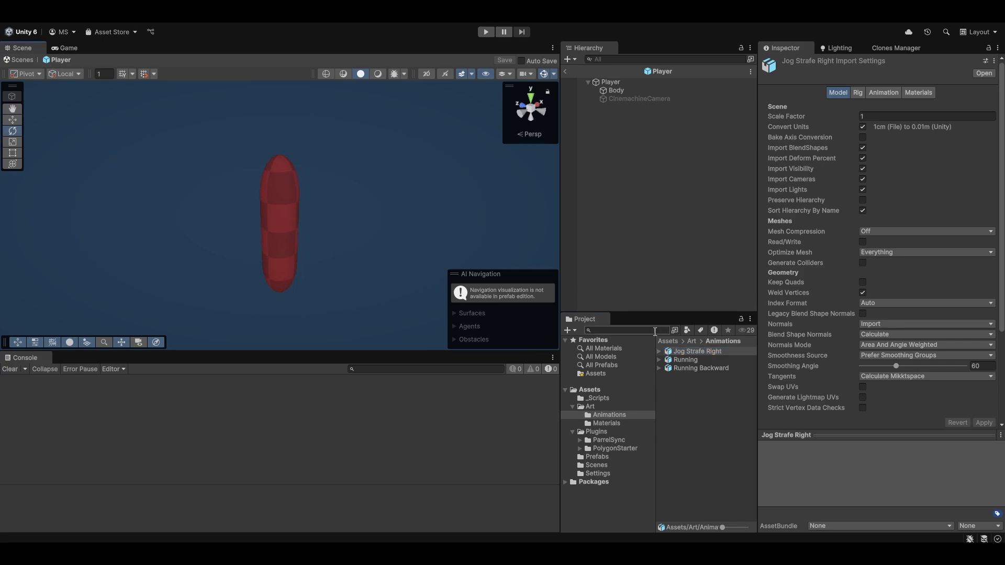
- Switch to Unity and apply the Humanoid animation type to the Jog Strafe Right, Running and Running Backward models together
left_click(686, 360)
left_click(700, 368)
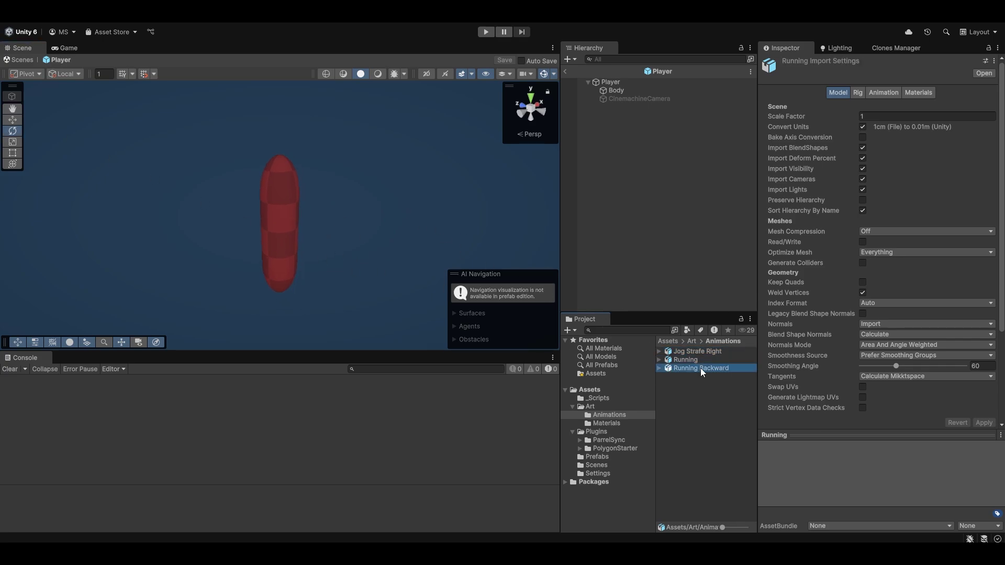
left_click(700, 352)
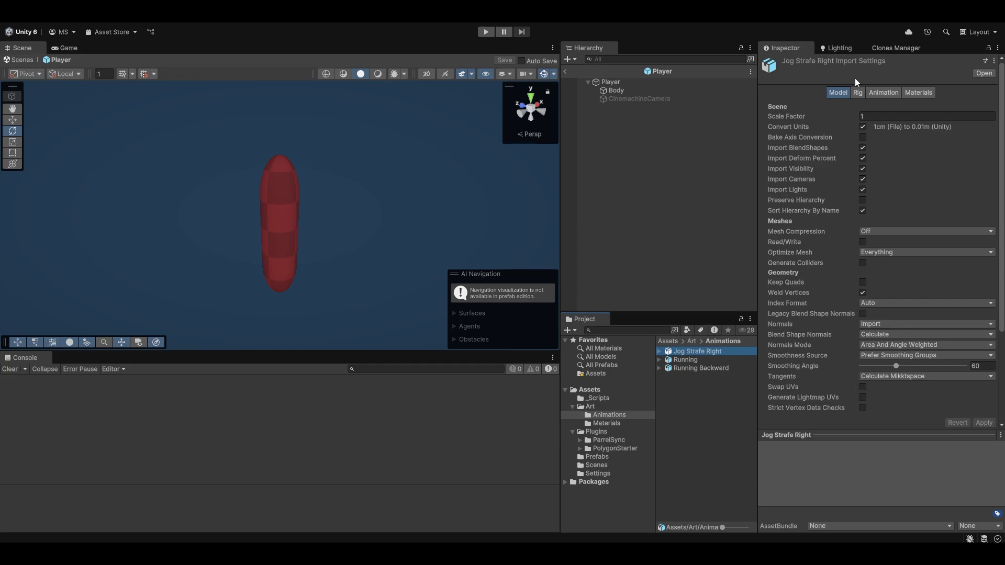
left_click(857, 92)
left_click(861, 108)
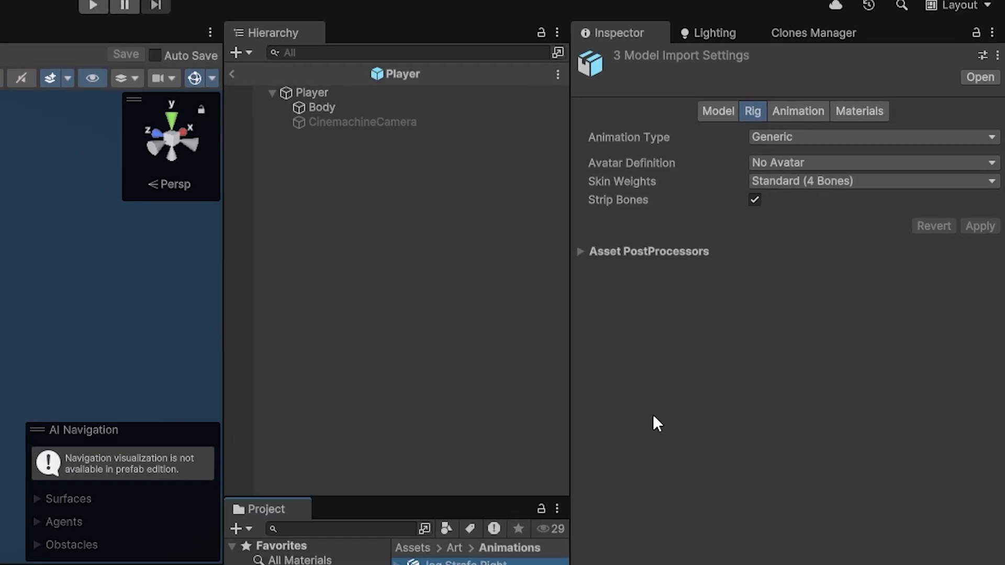
left_click(785, 147)
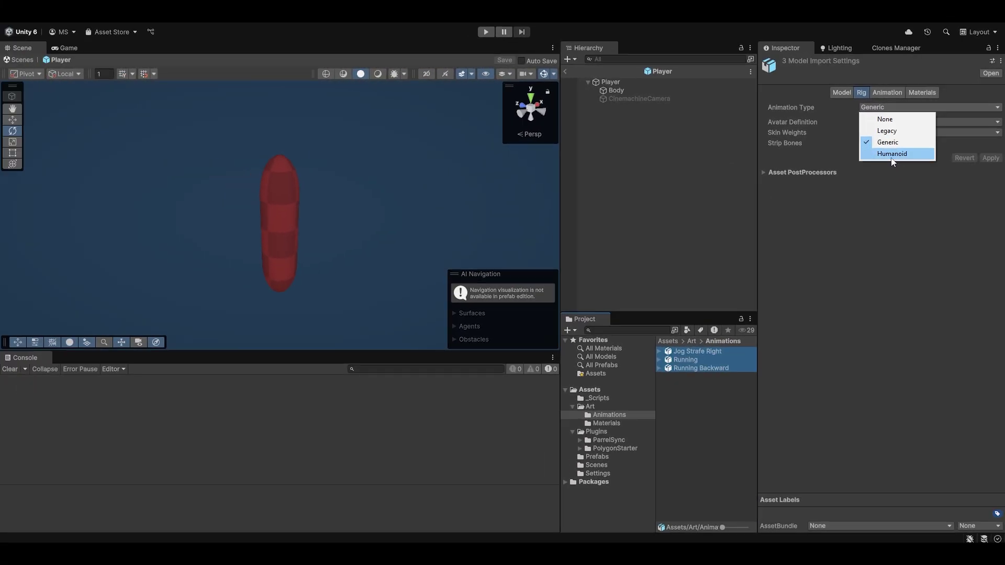
left_click(891, 156)
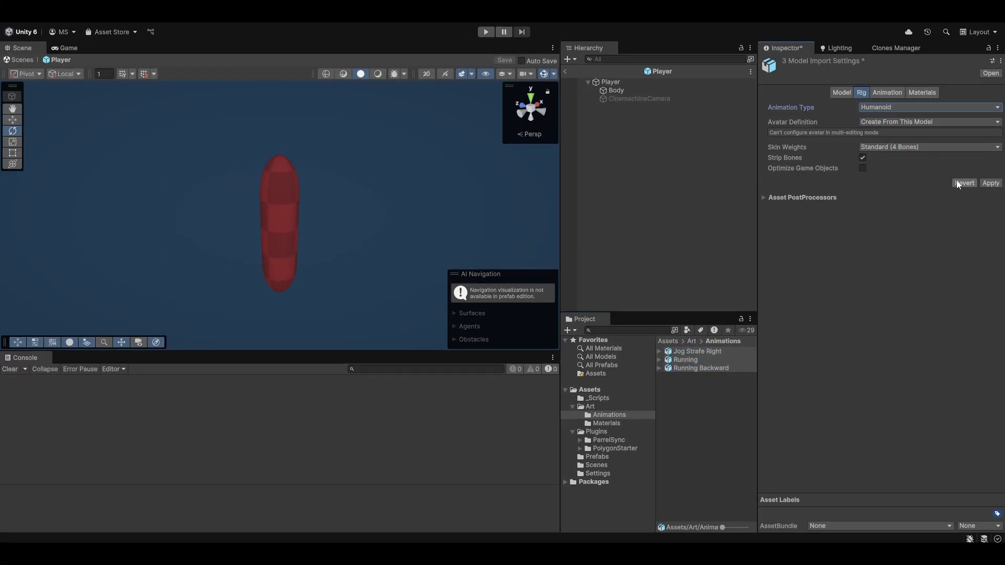
left_click(993, 186)
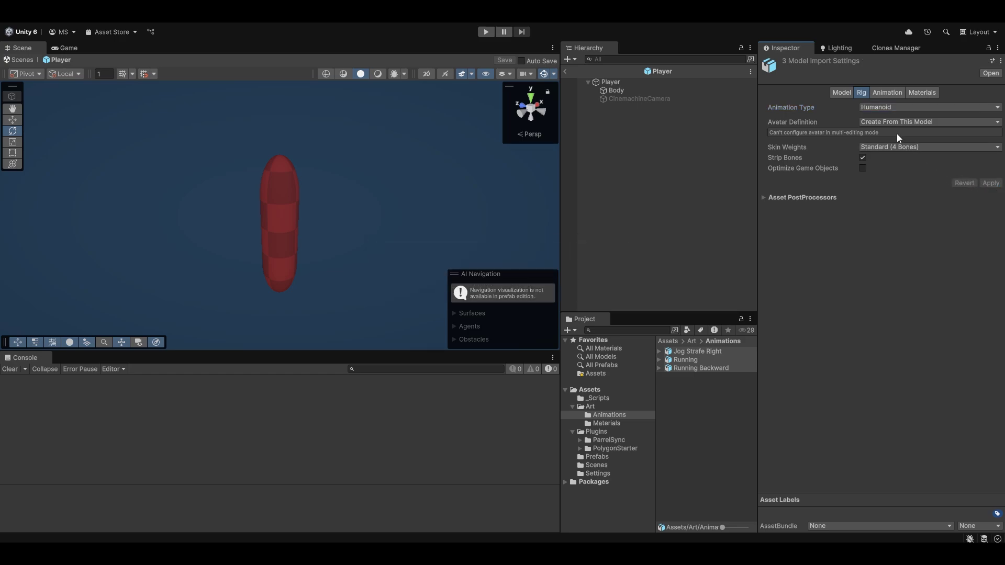
left_click(894, 108)
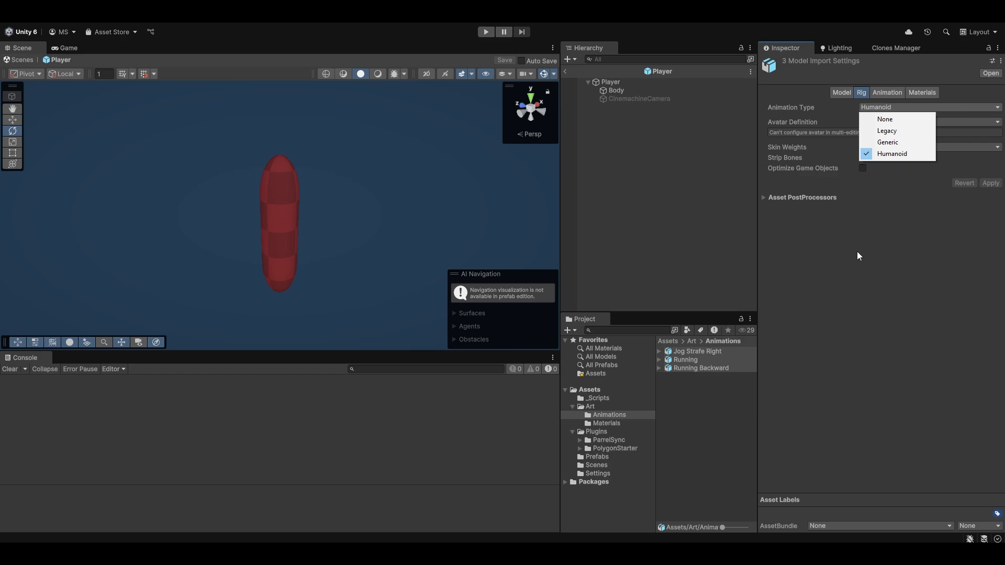
left_click(857, 256)
left_click(890, 108)
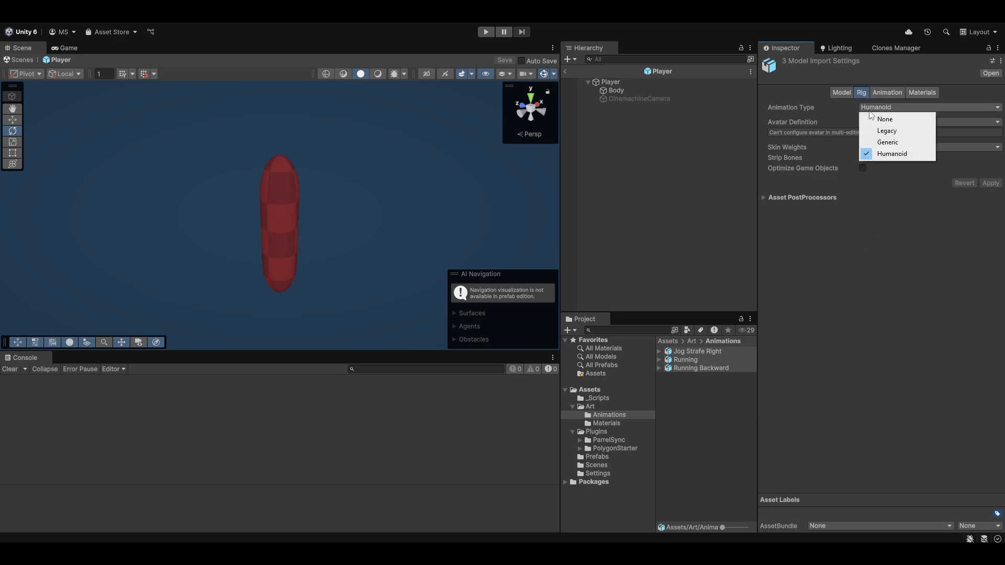
left_click(880, 155)
- Rename the animation clip of the Jog Strafe Right model as Strafe Right and enable Loop Time for it
left_click(891, 93)
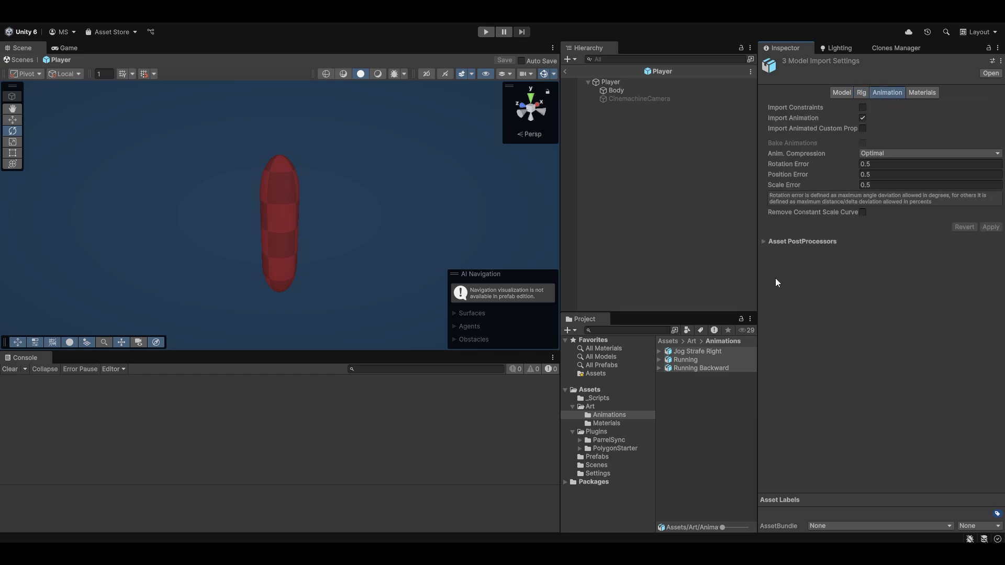
left_click(700, 351)
left_click(703, 360)
left_click(701, 369)
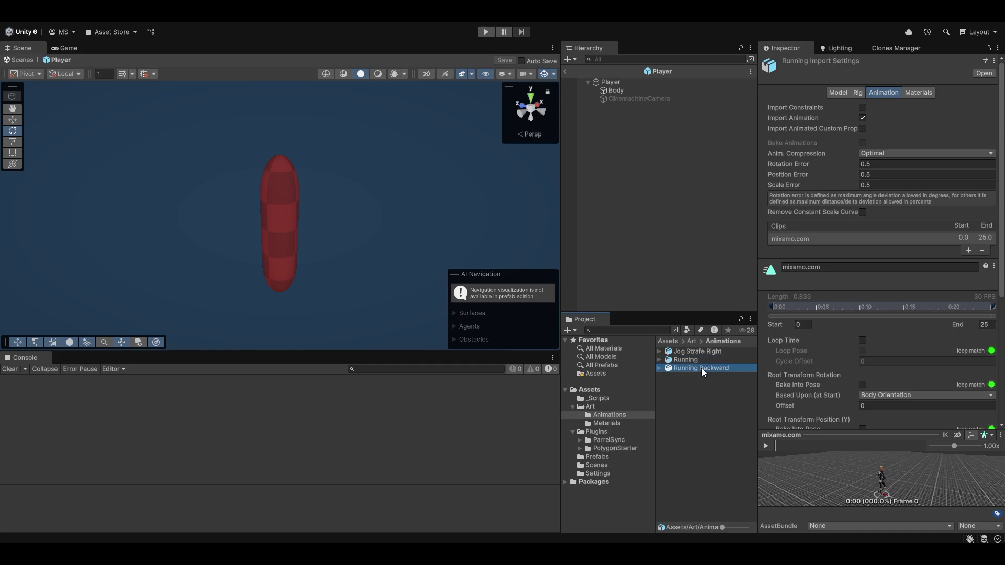
left_click(704, 359)
left_click(707, 351)
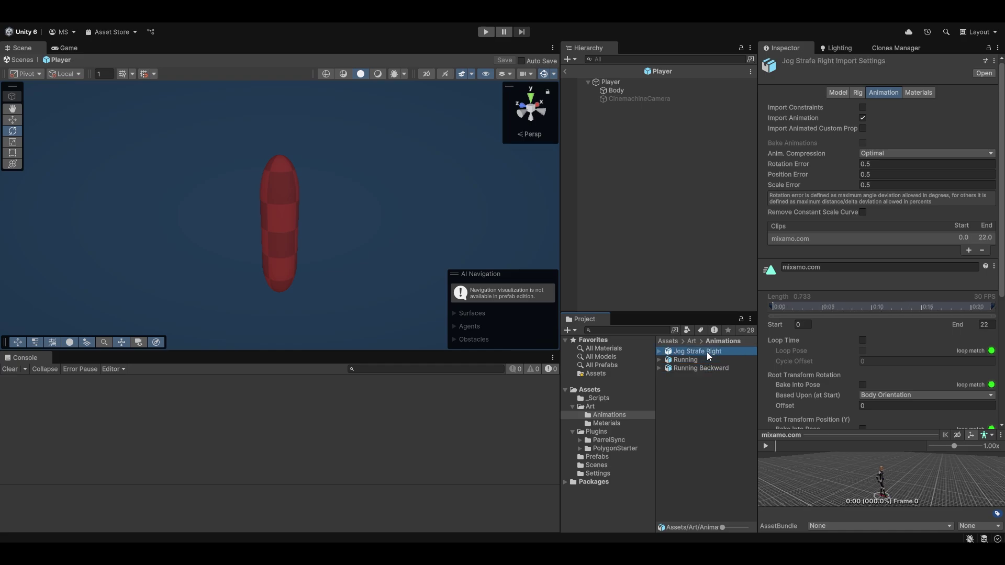
left_click(822, 268)
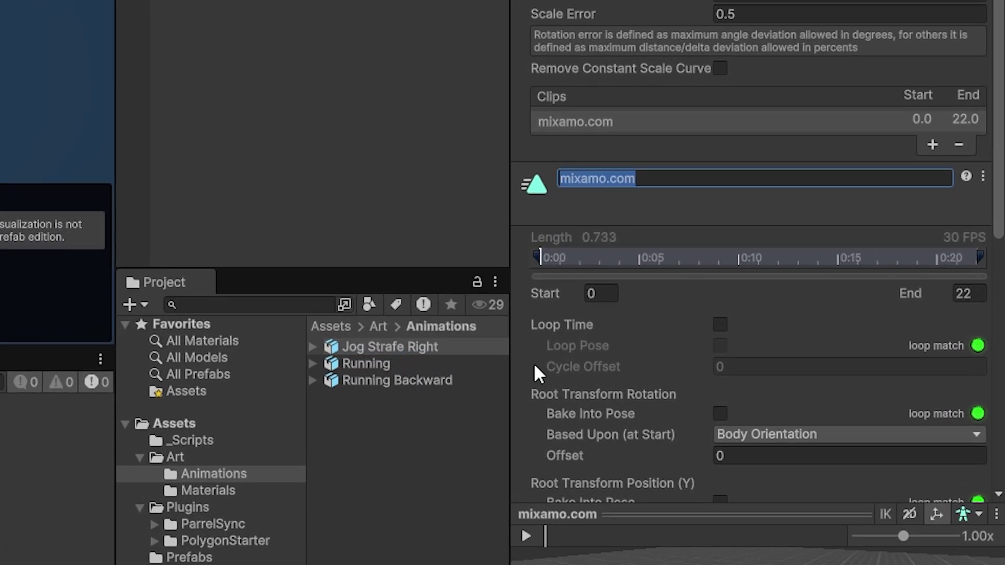
type("Strafe Right")
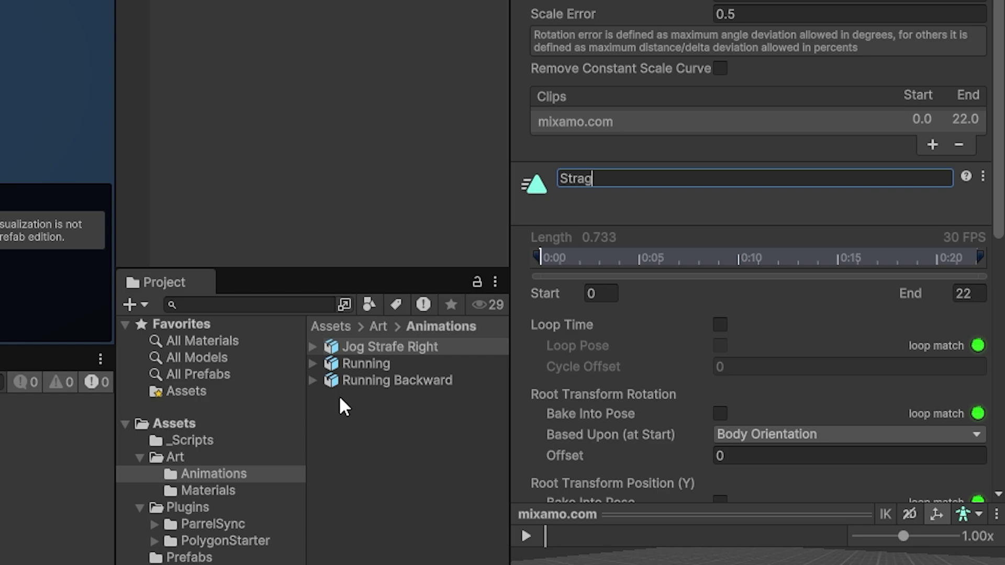
scroll(708, 377, "down", 2)
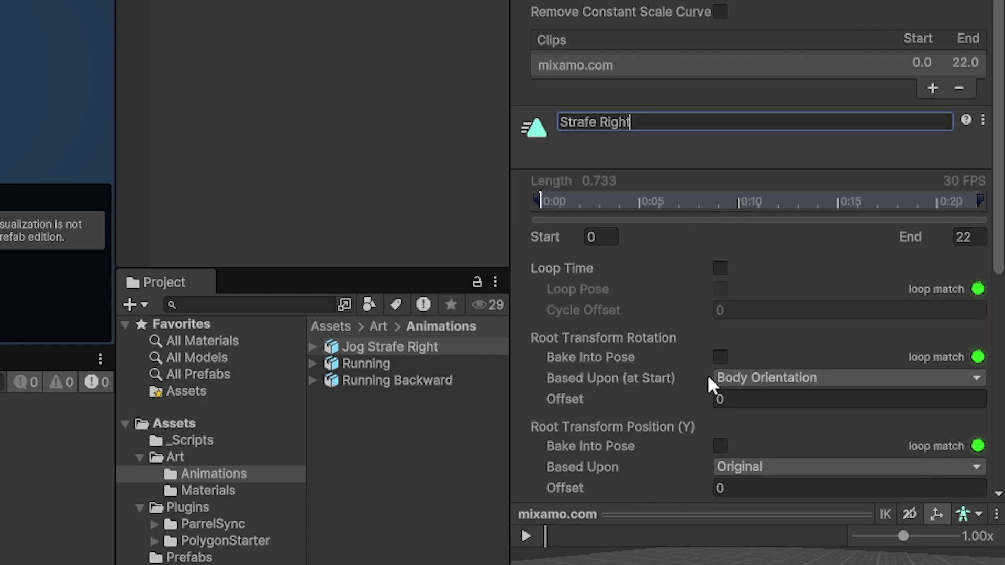
left_click(720, 268)
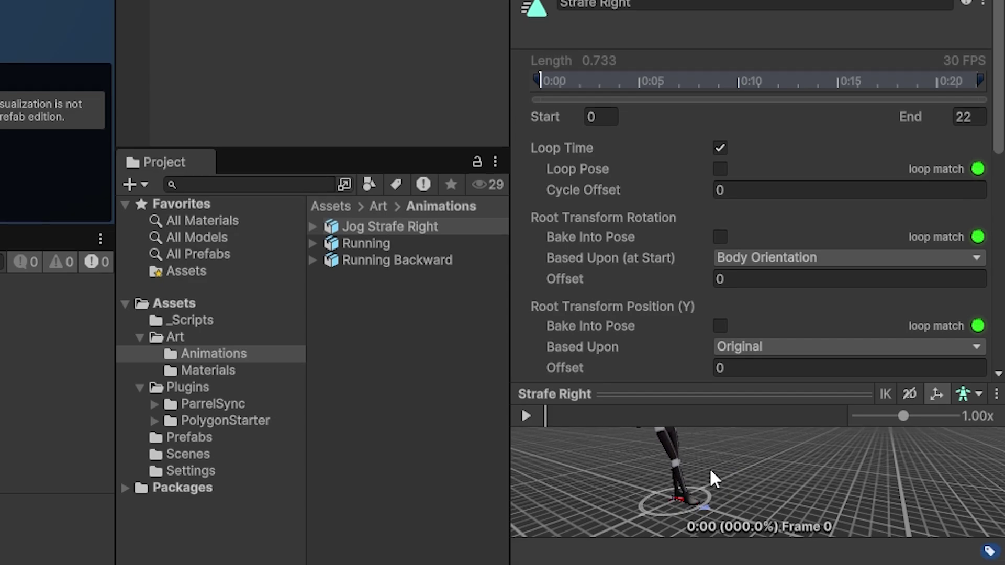
- Play the Strafe Right clip in an enlarged preview and apply its import settings
left_click(526, 416)
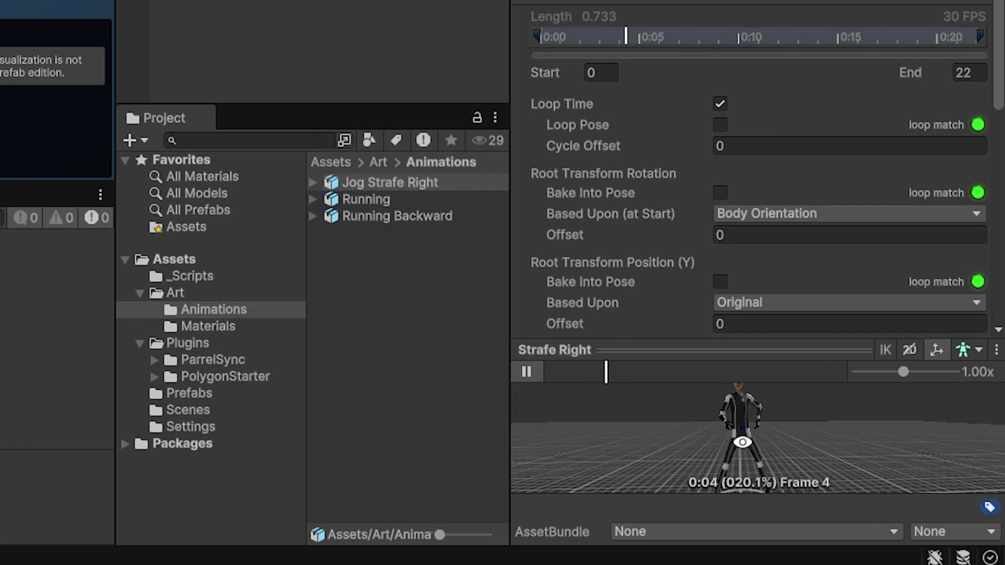
left_click_drag(761, 349, 759, 267)
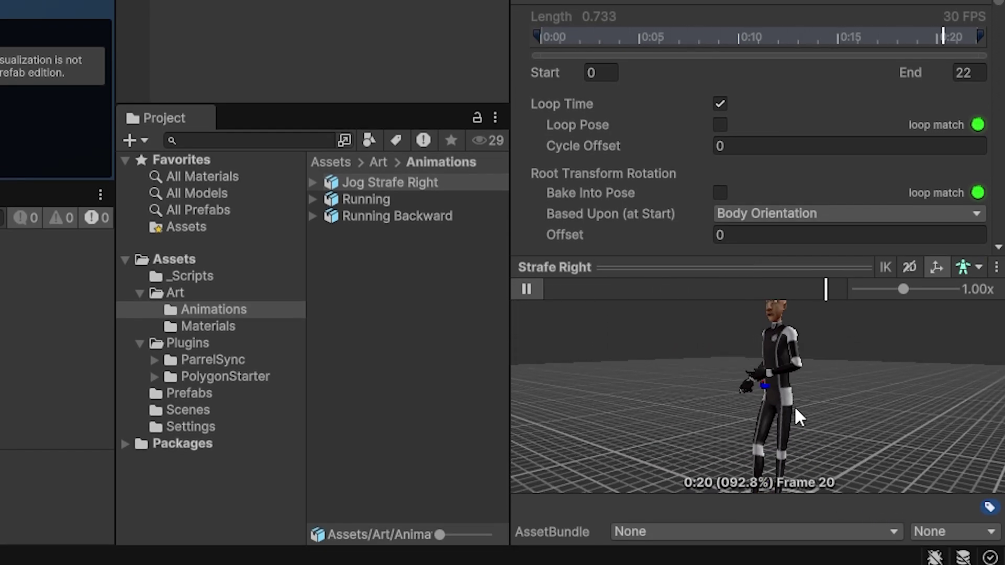
mouse_move(797, 417)
left_mouse_down()
mouse_move(821, 440)
mouse_move(832, 387)
mouse_move(858, 402)
mouse_move(815, 411)
left_mouse_up()
scroll(658, 162, "down", 5)
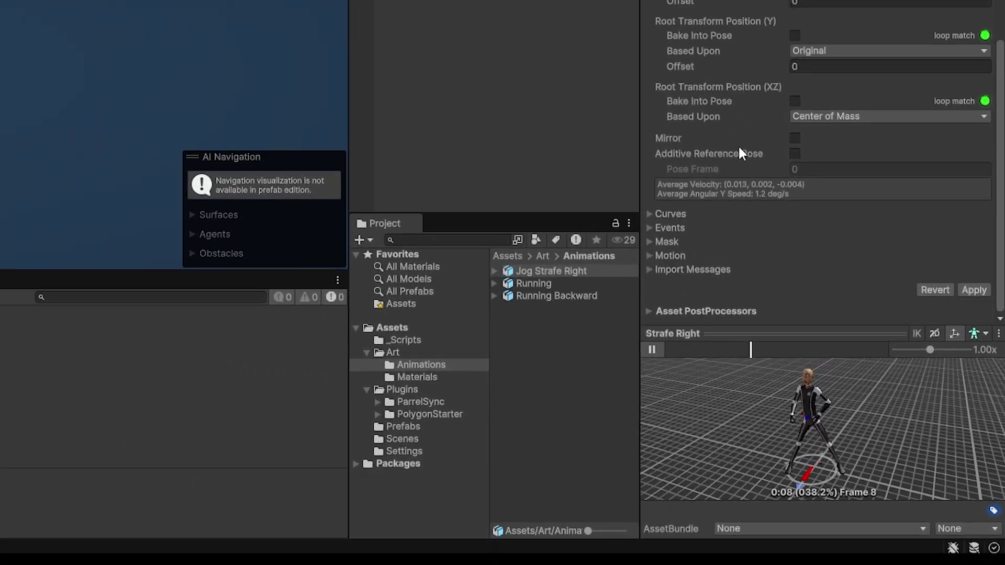
left_click(974, 290)
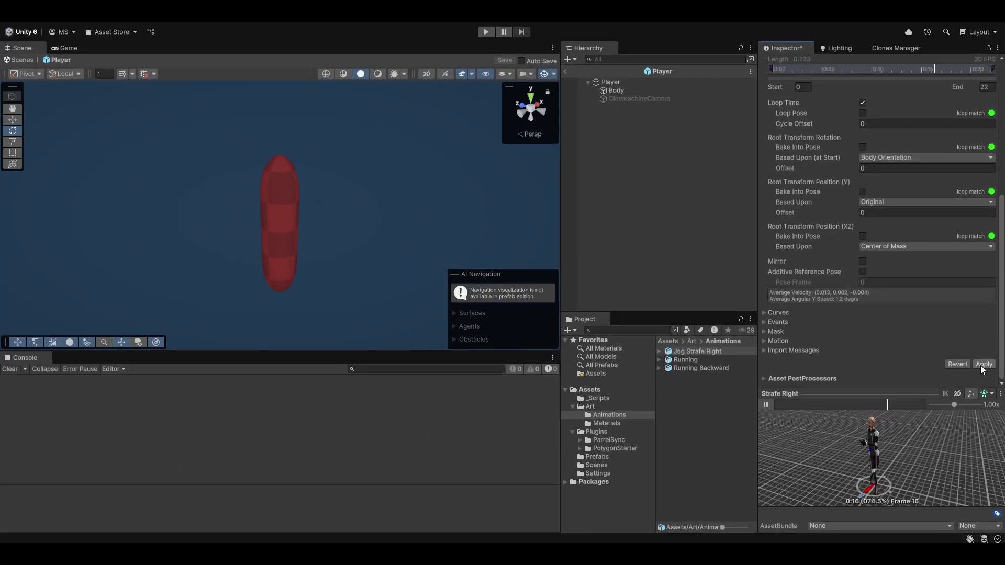
- Rename the animation clip of the Running model as Run
left_click(692, 361)
left_click(825, 174)
type("Run")
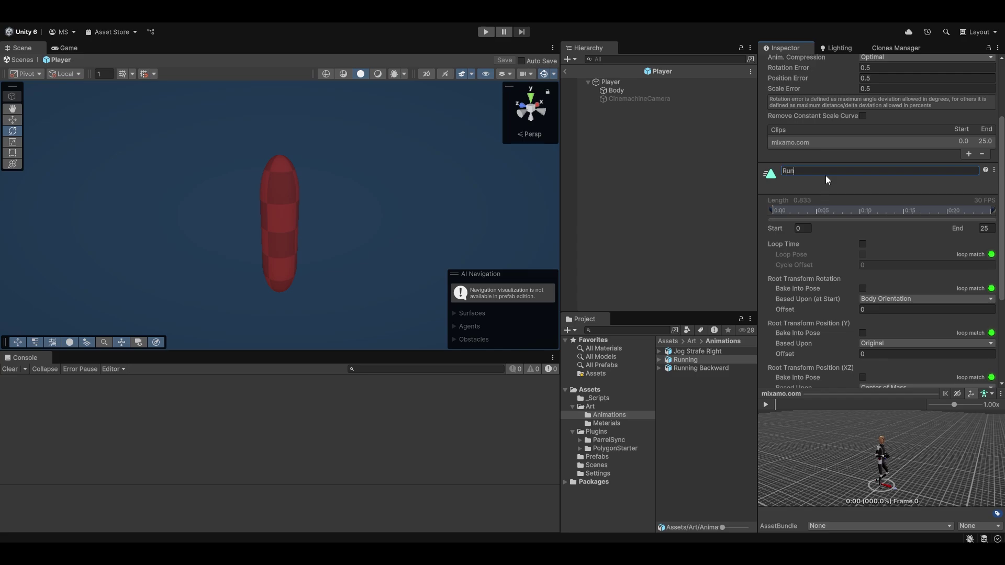
left_click(696, 351)
- Add the SM_Character_Male_01 prefab from PolygonStarter's Characters folder as a child of the Player object
left_click(631, 90)
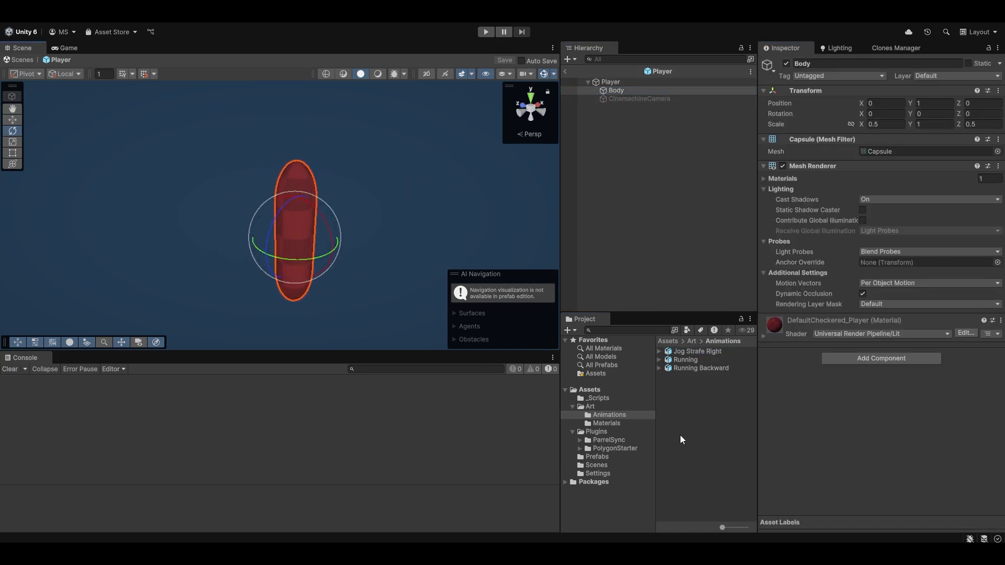
left_click(581, 448)
left_click(616, 482)
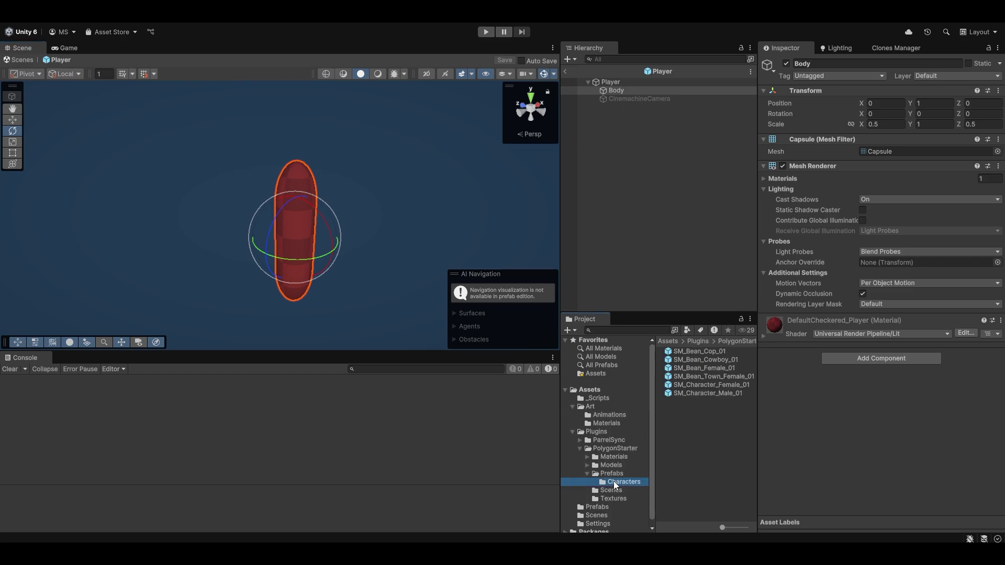
left_click(705, 385)
left_click(712, 393)
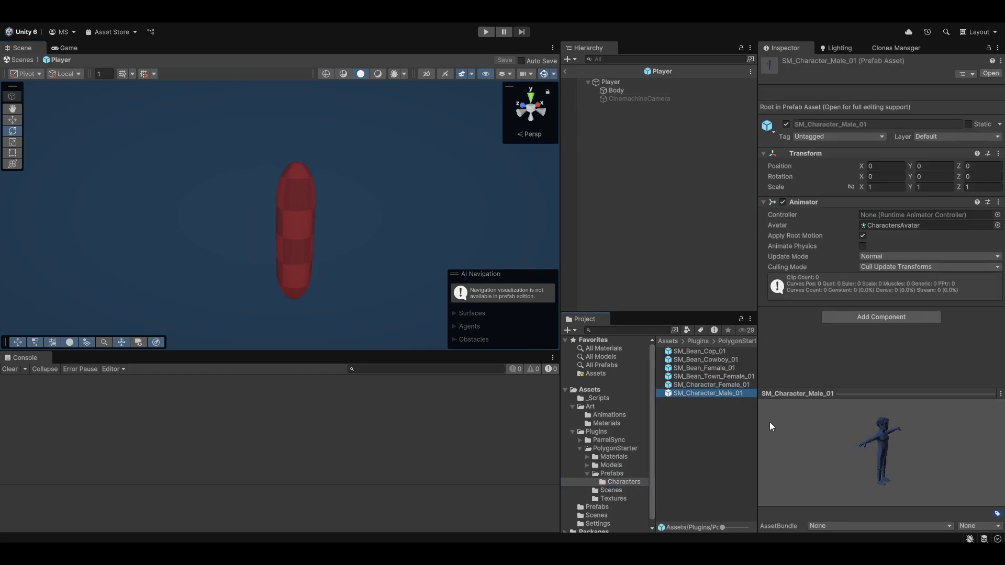
left_click_drag(692, 395, 621, 83)
- Check the character's feet against the capsule and delete the Body capsule from the Player prefab
left_click_drag(345, 209, 604, 180, "alt")
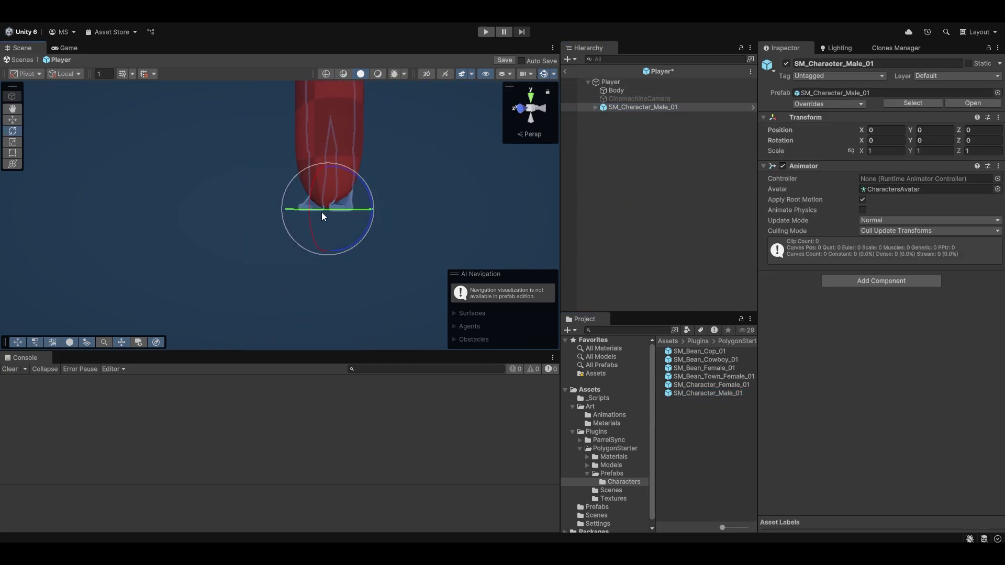
left_click_drag(321, 212, 557, 133, "alt")
left_click(623, 90)
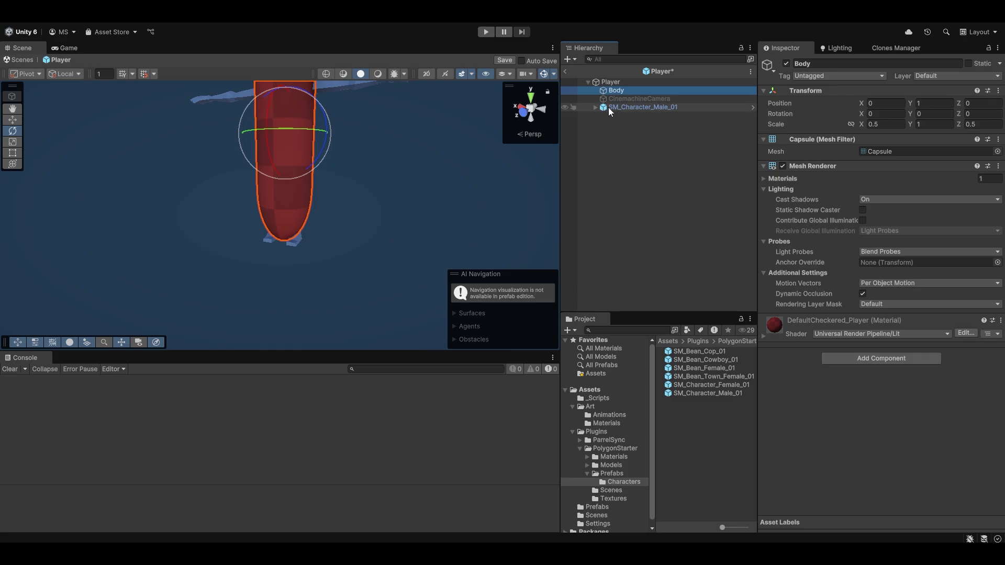
left_click(611, 108)
key("ctrl+z")
key("Delete")
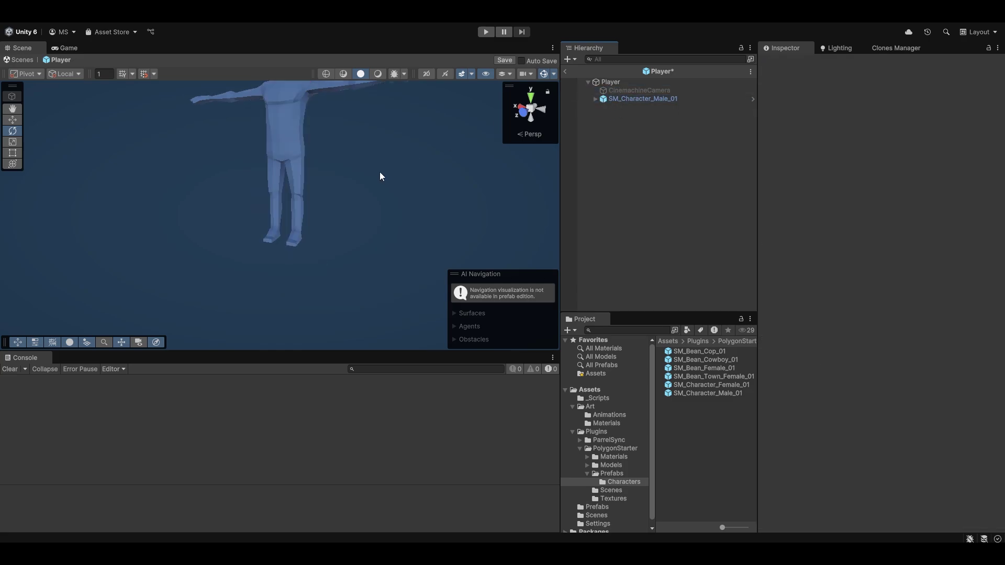
- Examine the character against the Player's capsule collider from several angles, then inspect the SM_Character_Male_01 components
left_click(380, 176)
key("w")
left_click_drag(371, 191, 314, 202, "alt")
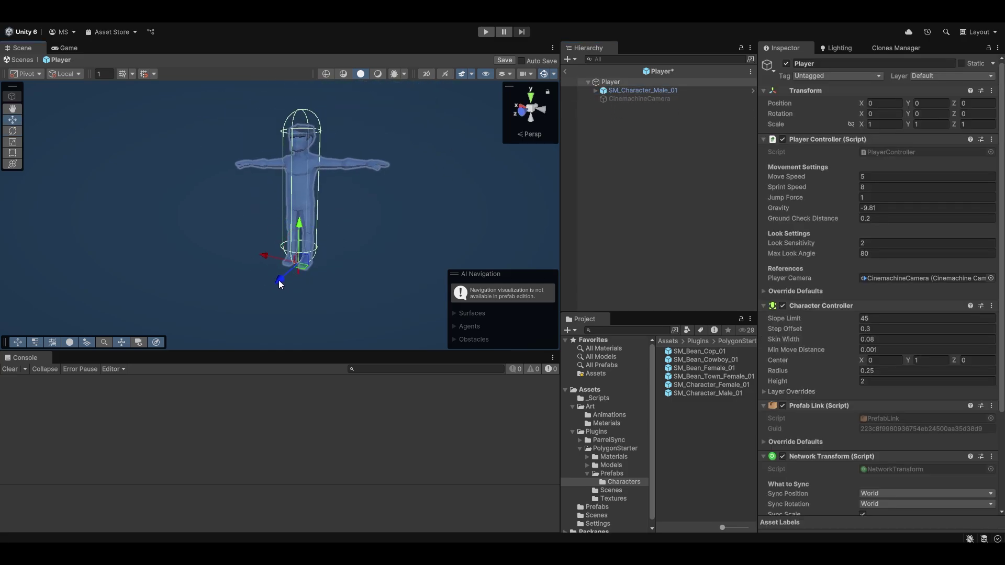
left_click_drag(279, 284, 278, 241, "alt")
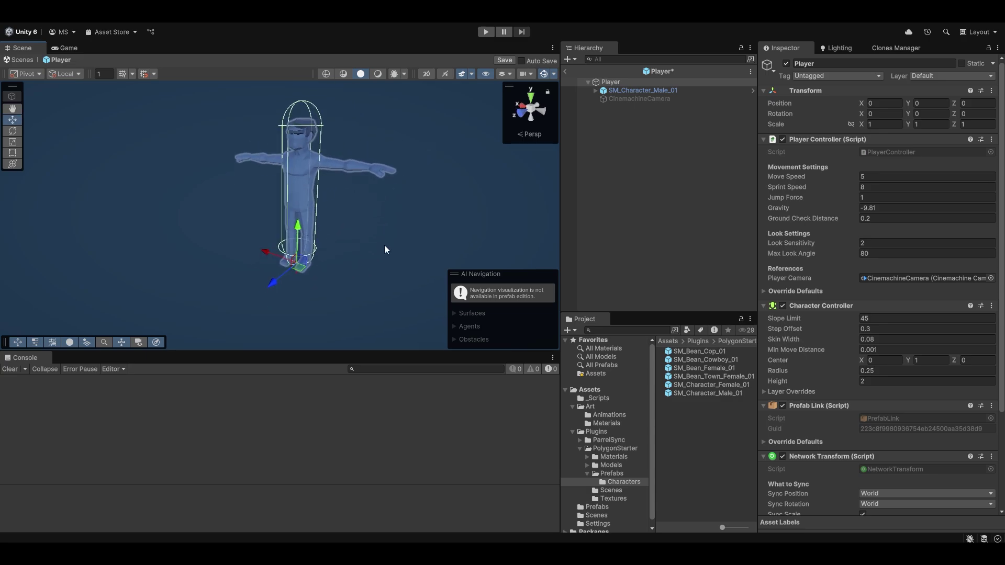
left_click(639, 98)
left_click_drag(314, 157, 252, 157, "alt")
left_click(657, 84)
double_click(657, 90)
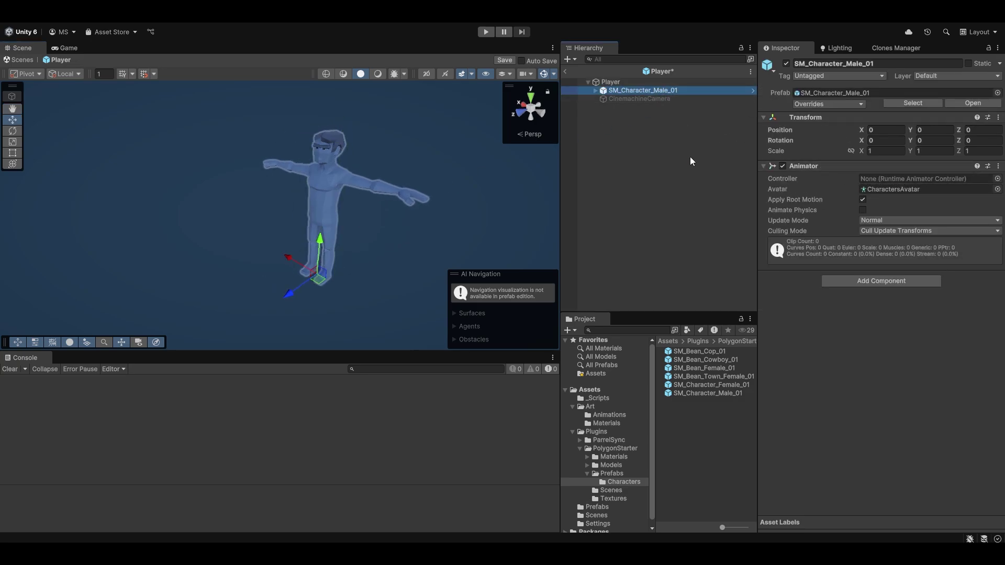
- Create an Animator Controller named PlayerAnimator in the Art/Animations folder
left_click(587, 448)
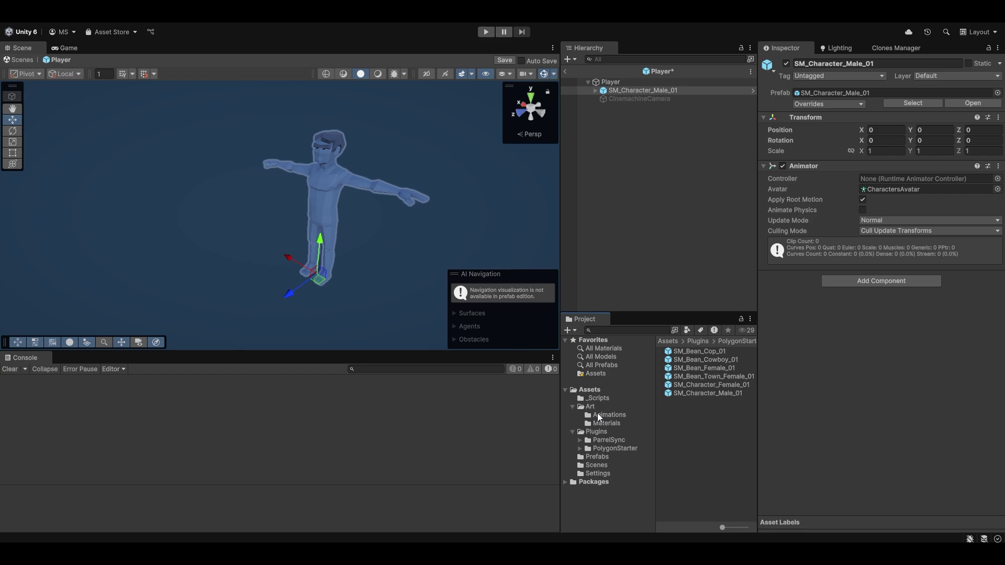
left_click(615, 415)
right_click(717, 396)
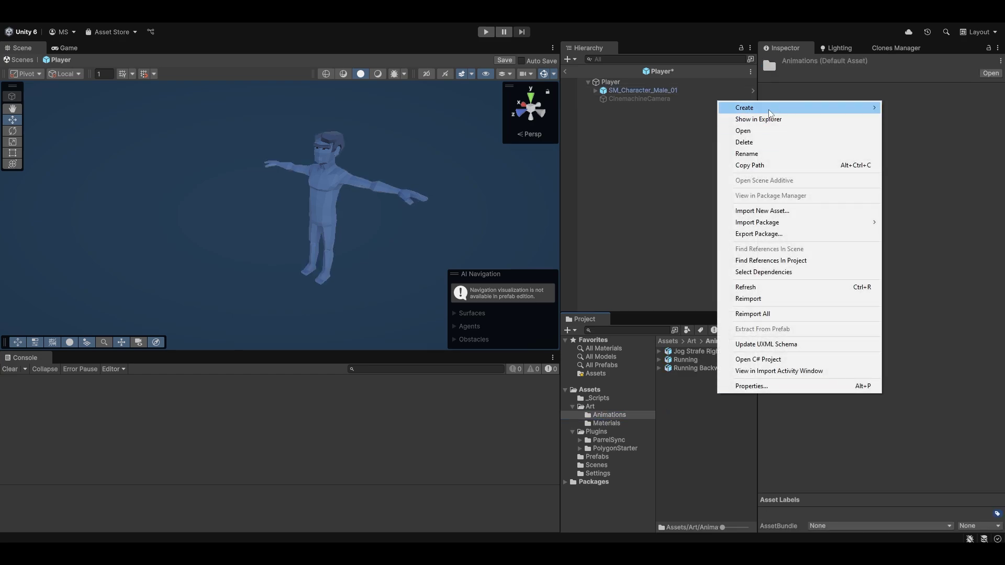
mouse_move(838, 108)
mouse_move(913, 183)
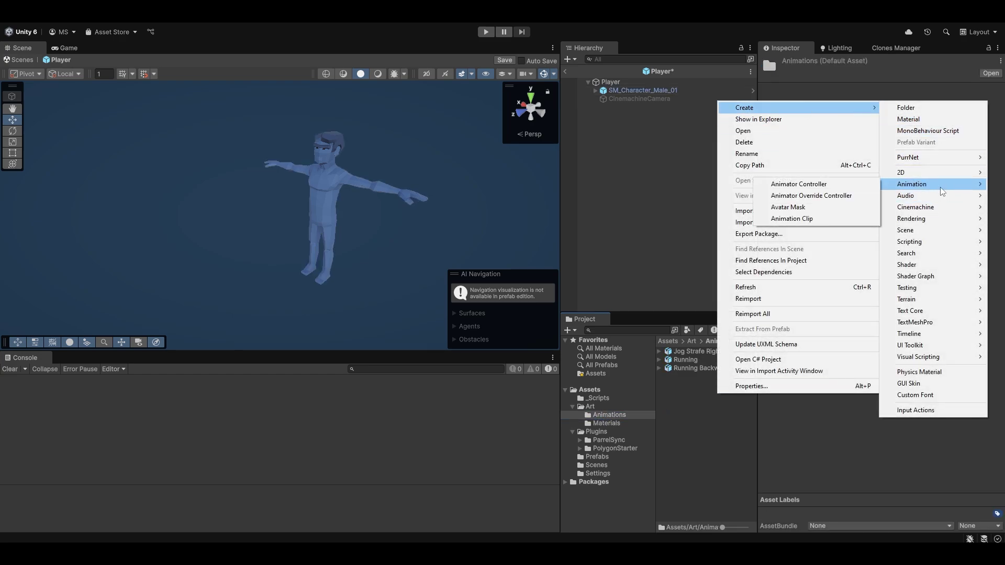
left_click(792, 186)
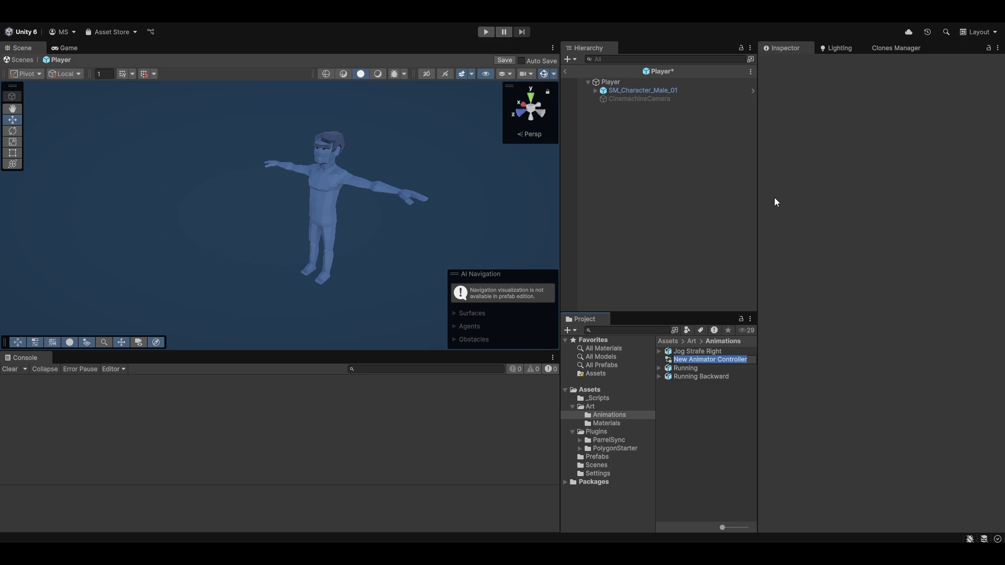
type("PlayerAnimator")
key("Return")
- Assign PlayerAnimator as the Animator controller of SM_Character_Male_01 and open it for editing
left_click(652, 91)
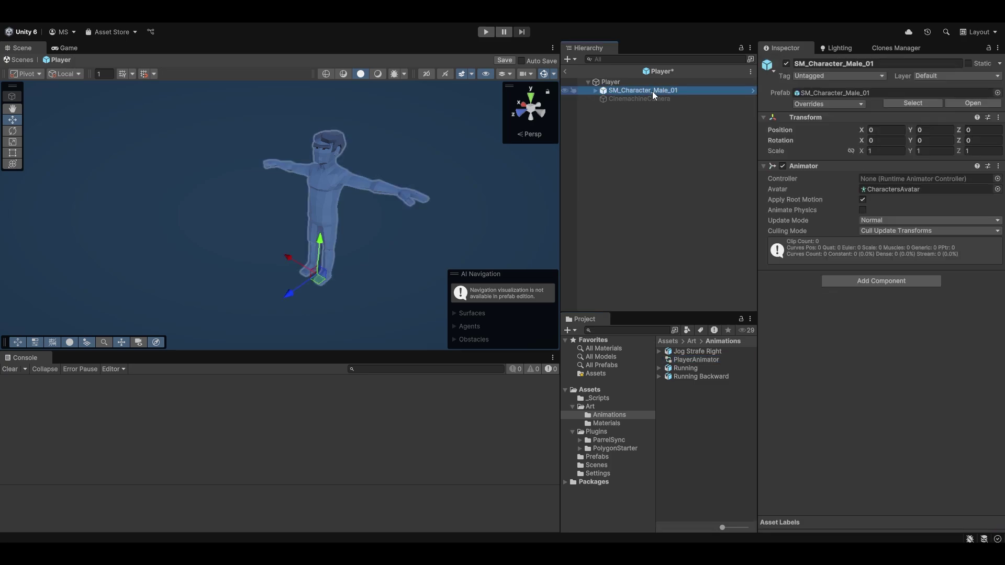
left_click_drag(698, 360, 876, 180)
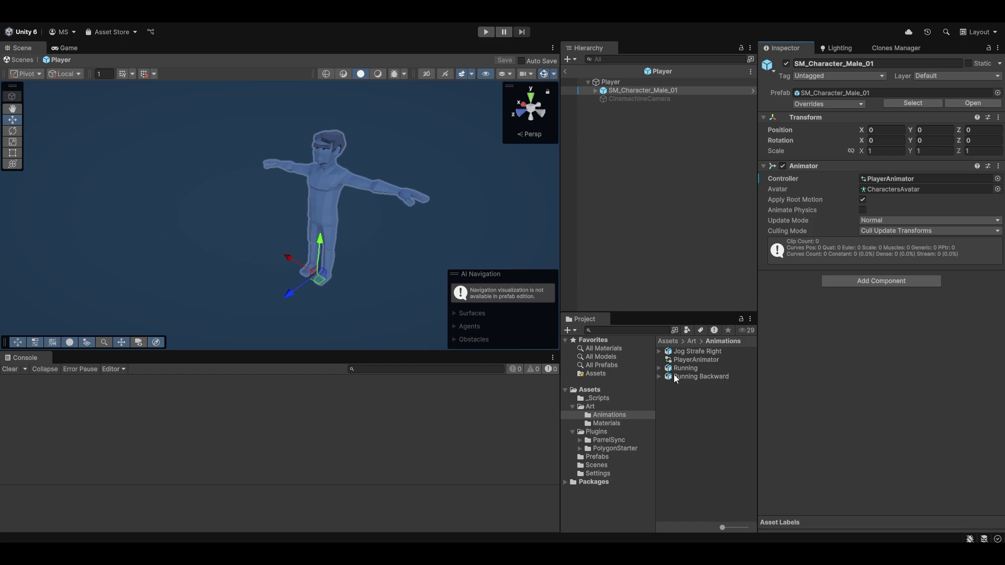
double_click(696, 360)
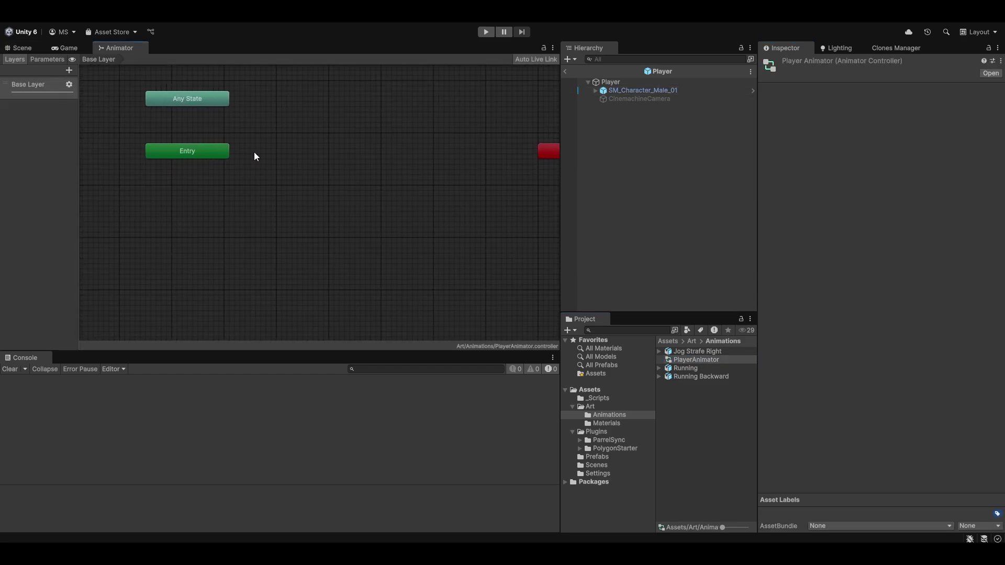
right_click(285, 172)
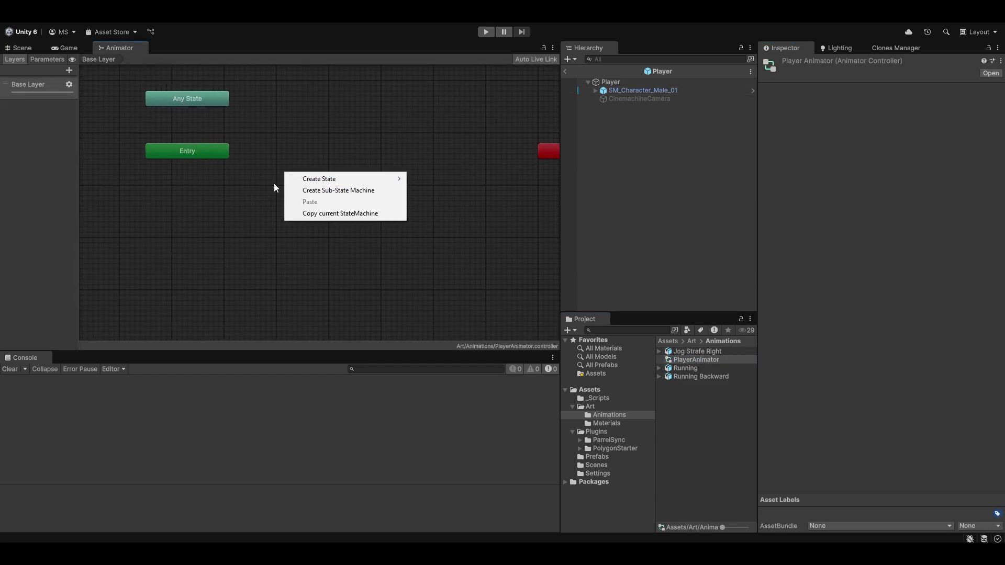
mouse_move(332, 180)
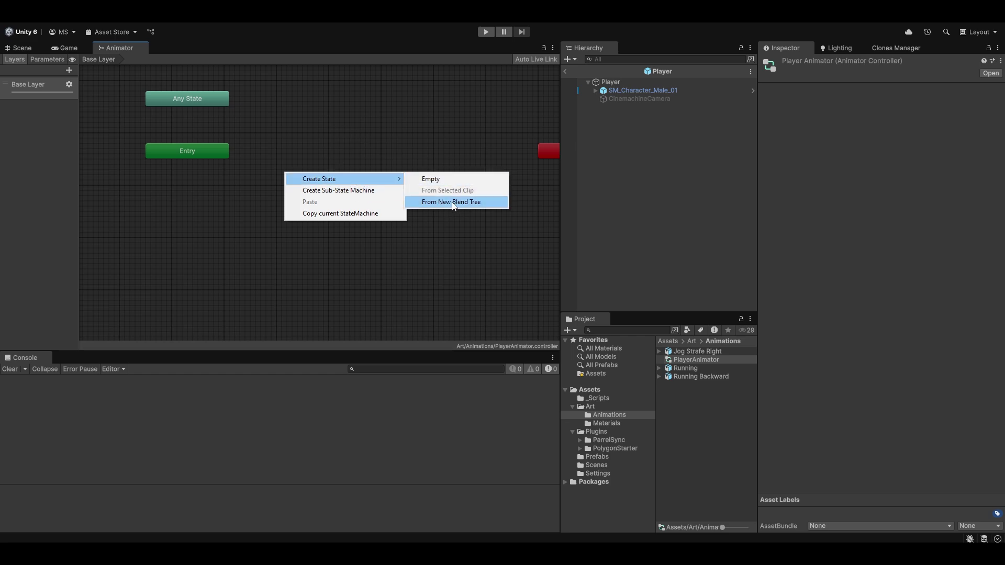
left_click(79, 193)
- Add two float parameters named Forward and Sideways to the PlayerAnimator controller
left_click_drag(78, 194, 128, 195)
left_click(56, 56)
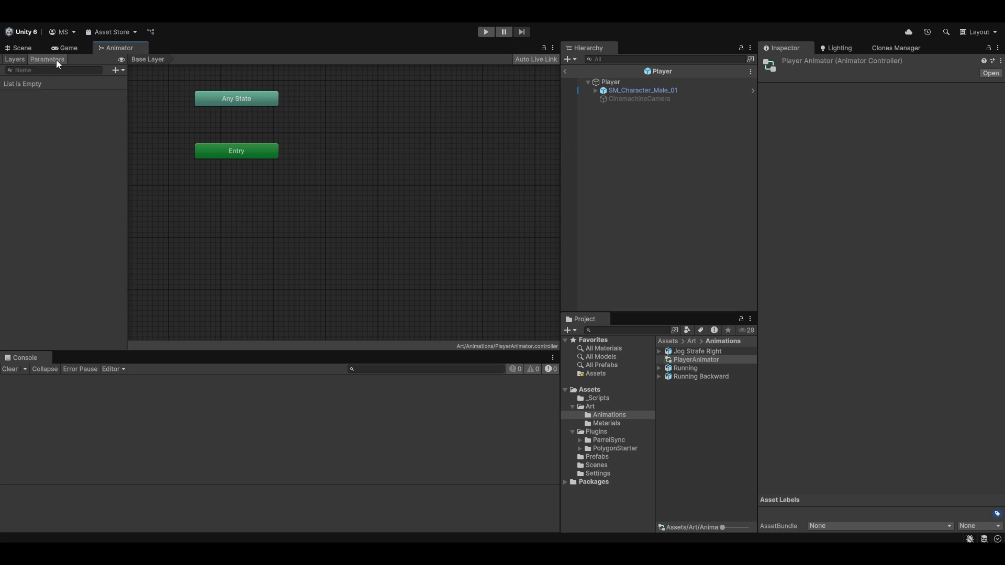
left_click(117, 70)
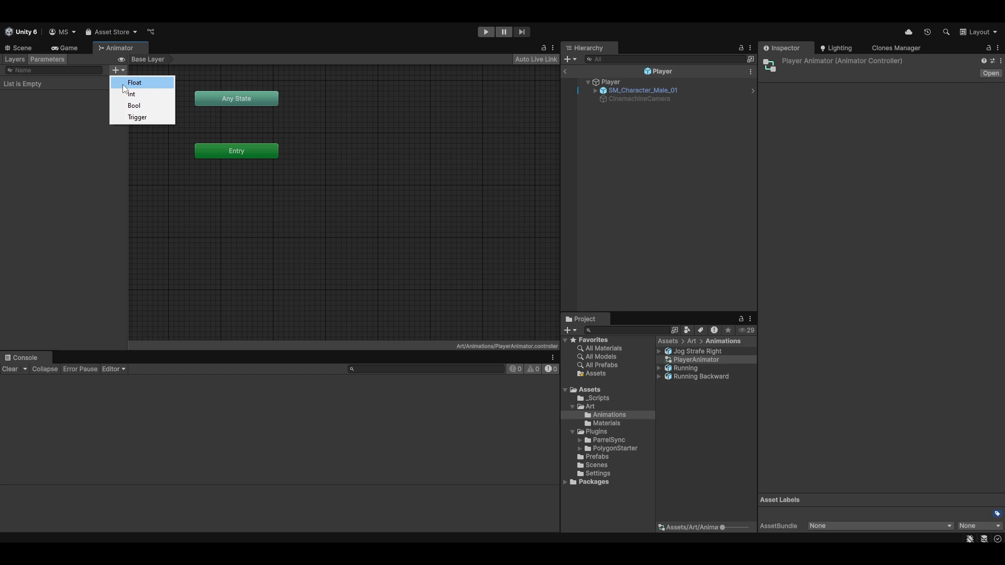
left_click(122, 84)
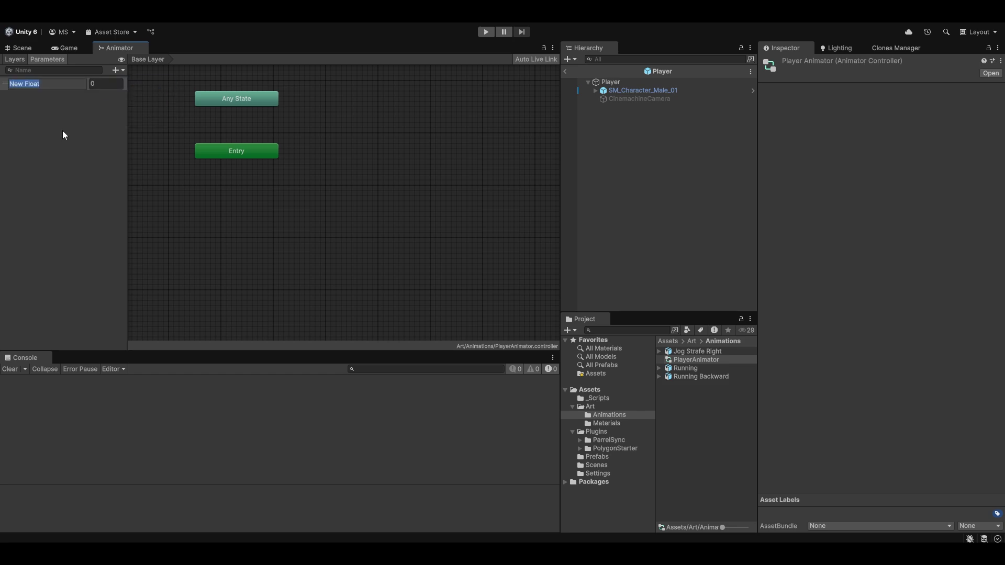
type("Forward")
key("Return")
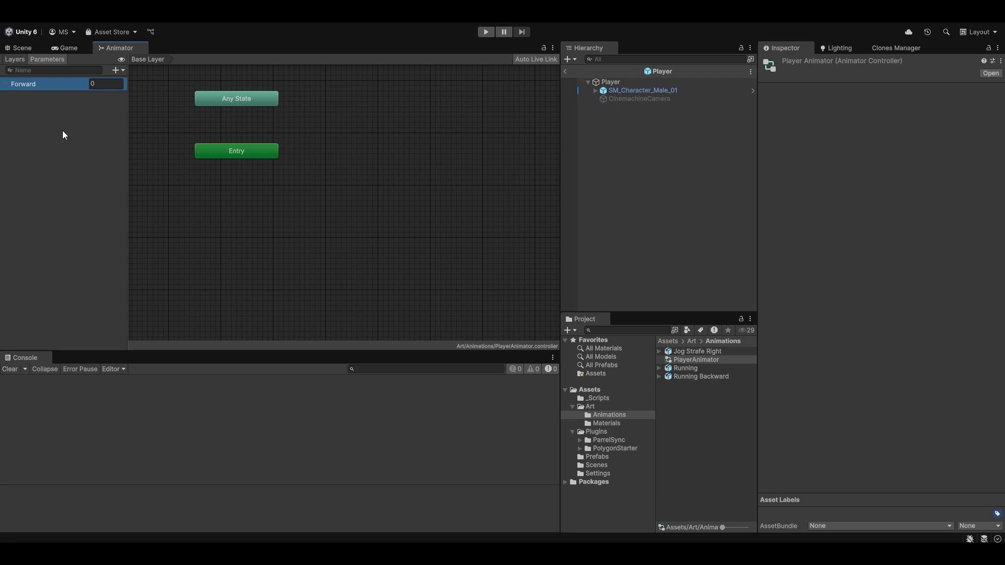
left_click(116, 70)
left_click(143, 81)
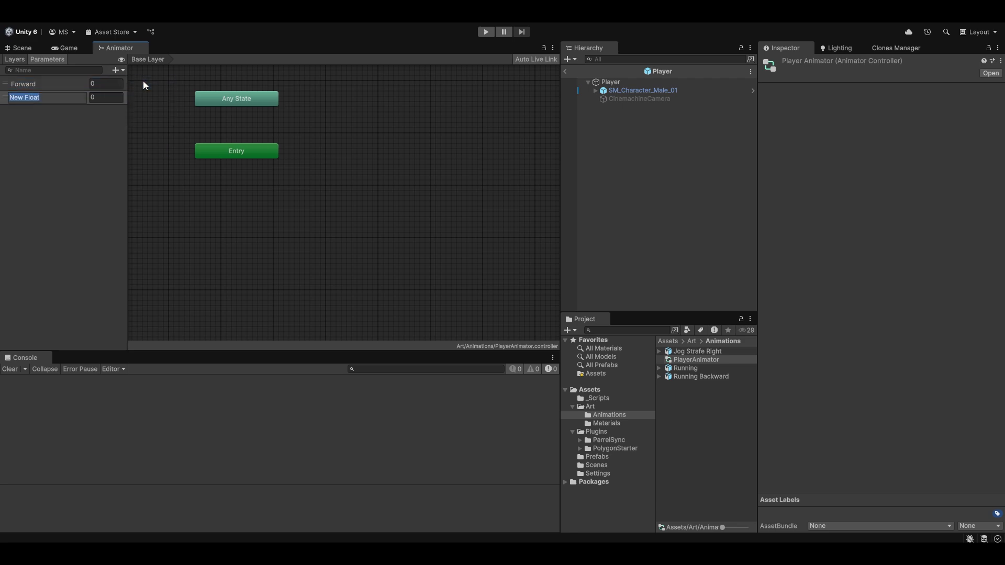
type("Sideways")
key("Return")
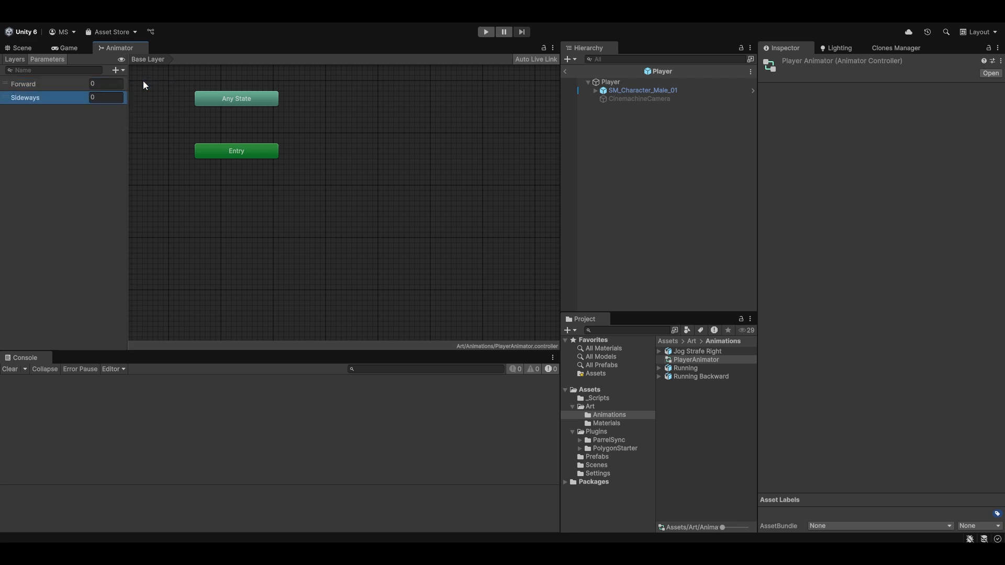
- Create a state from a new blend tree, rename it Movement and place it beside Entry with a wide gap
right_click(364, 157)
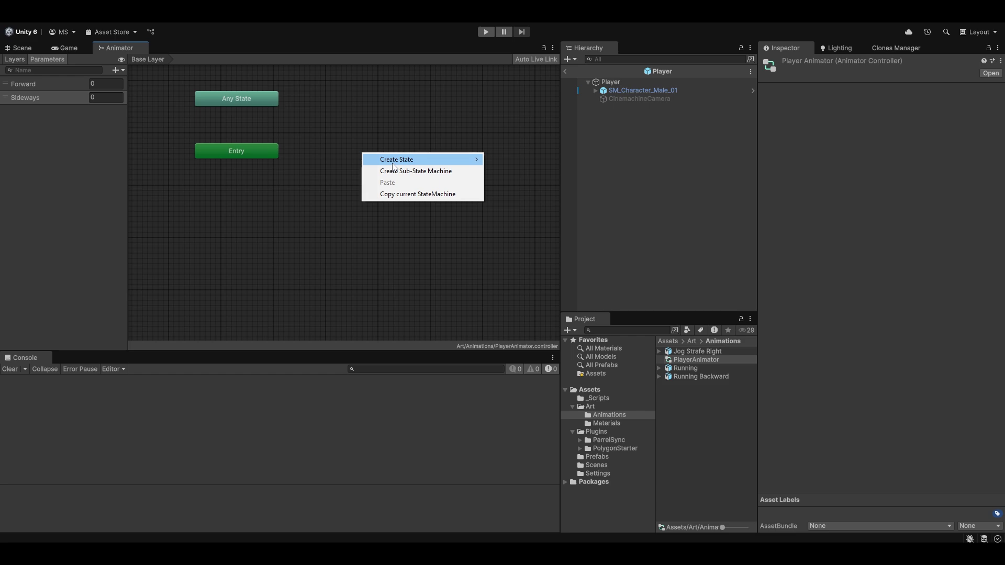
mouse_move(392, 157)
left_click(528, 182)
left_click_drag(412, 162, 377, 153)
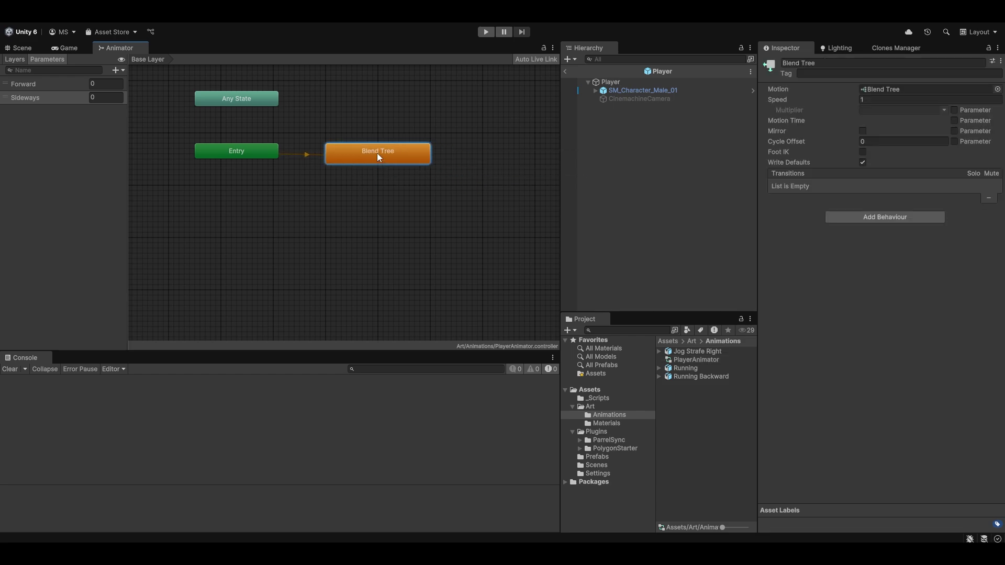
left_click(832, 63)
type("Movement")
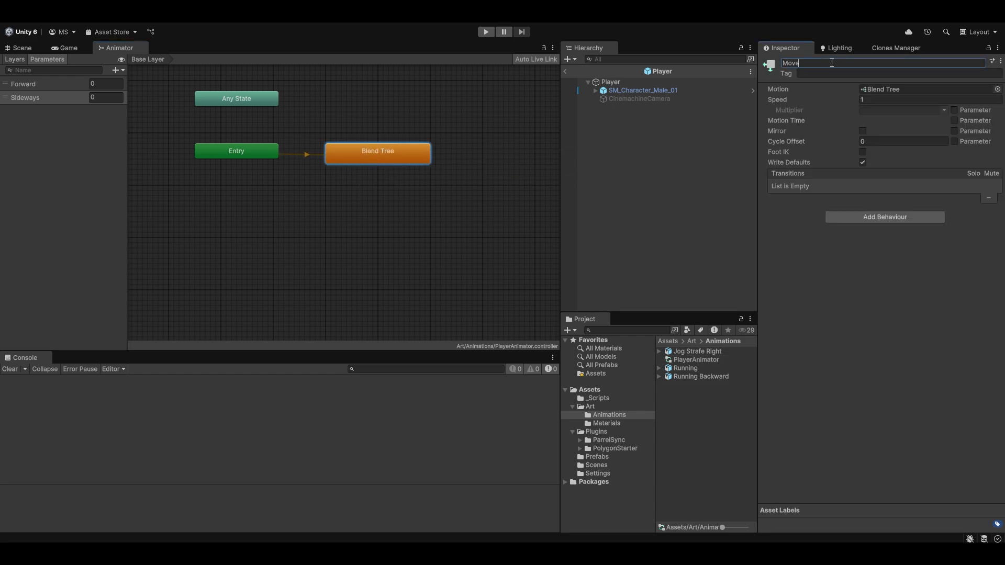
key("Return")
left_click_drag(382, 162, 449, 151)
middle_click_drag(365, 169, 345, 197)
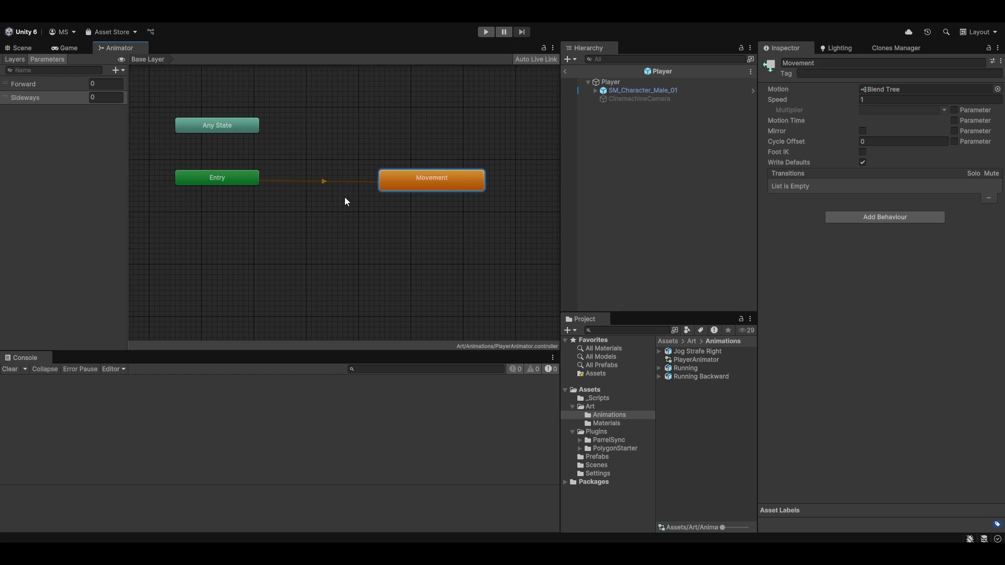
- Create an empty state between Entry and Movement and rename it Idle
right_click(291, 197)
left_click(438, 201)
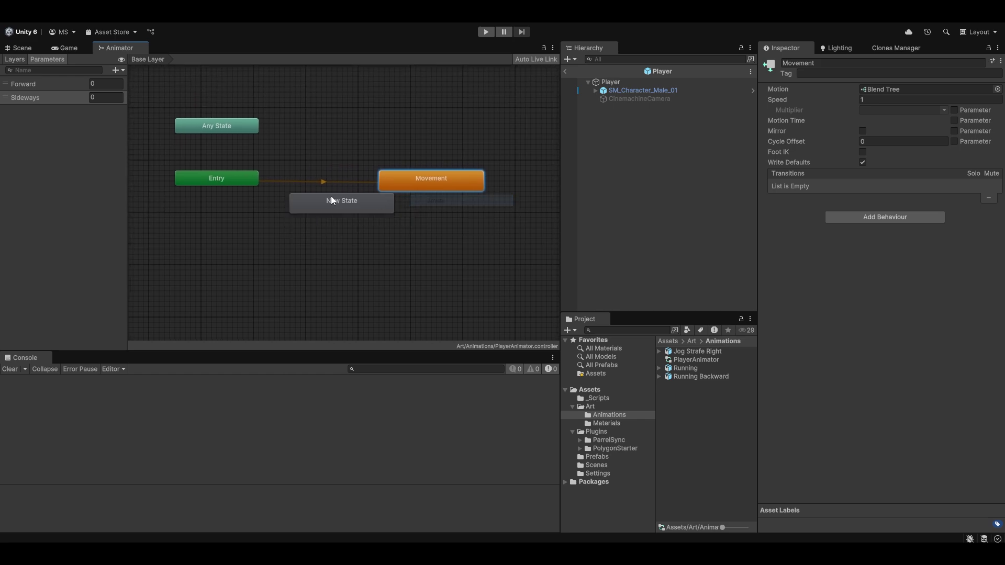
left_click_drag(330, 196, 281, 186)
left_click(843, 63)
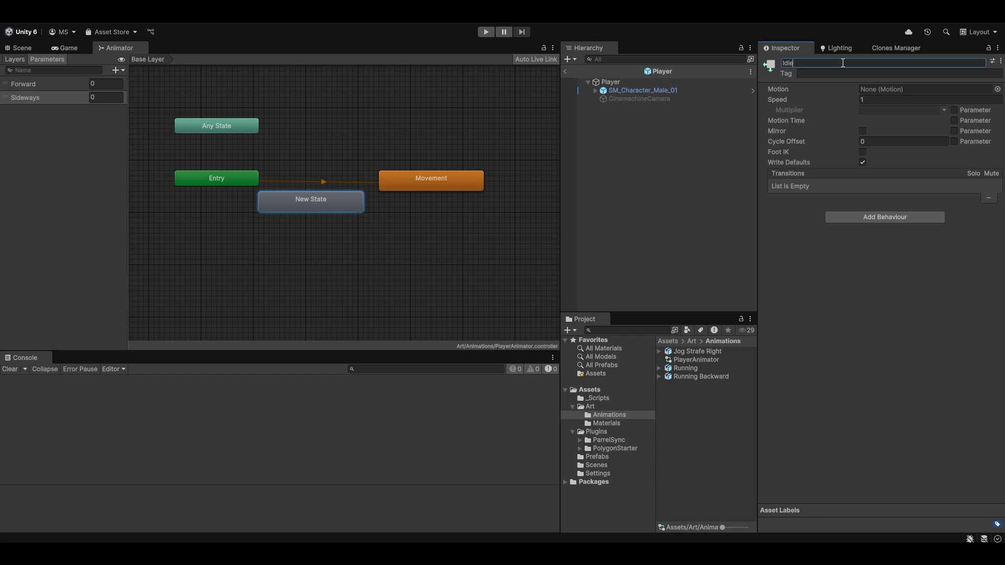
type("Idle")
- Set Idle as the layer default state and line up Idle and Movement in a row after Entry
right_click(219, 176)
right_click(311, 206)
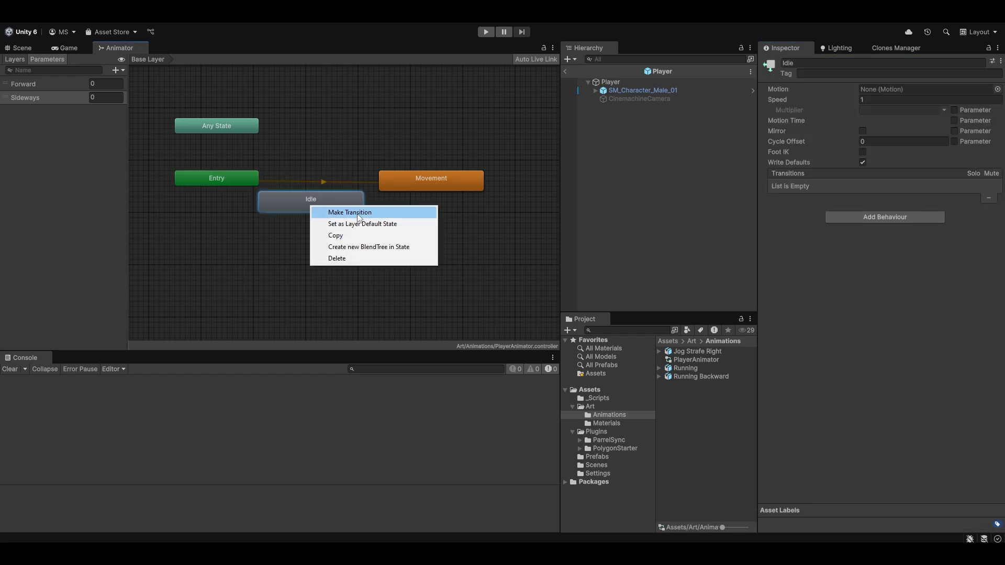
left_click(365, 223)
left_click_drag(344, 190, 495, 190)
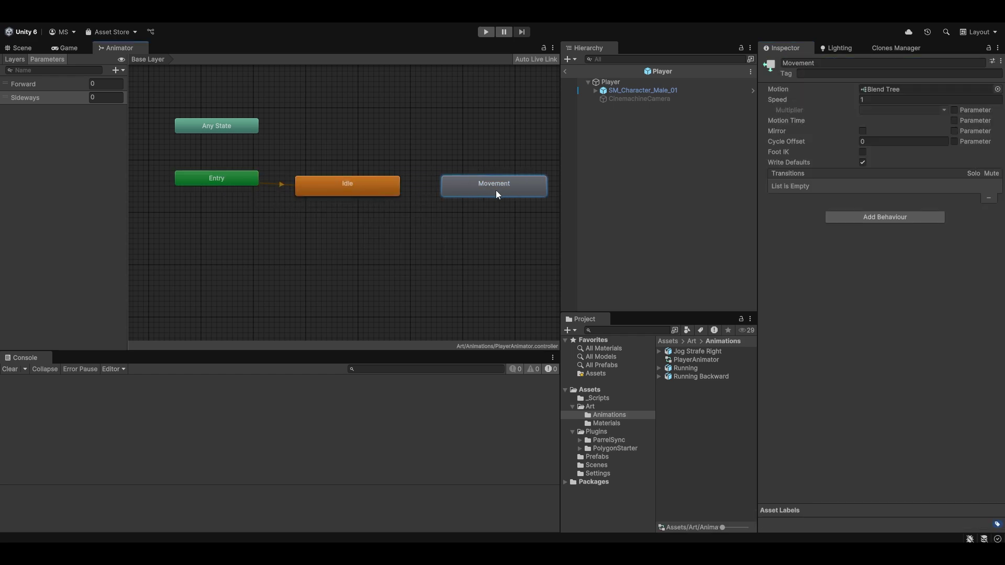
left_click(363, 181)
middle_click_drag(444, 195, 392, 197)
left_click_drag(405, 189, 406, 184)
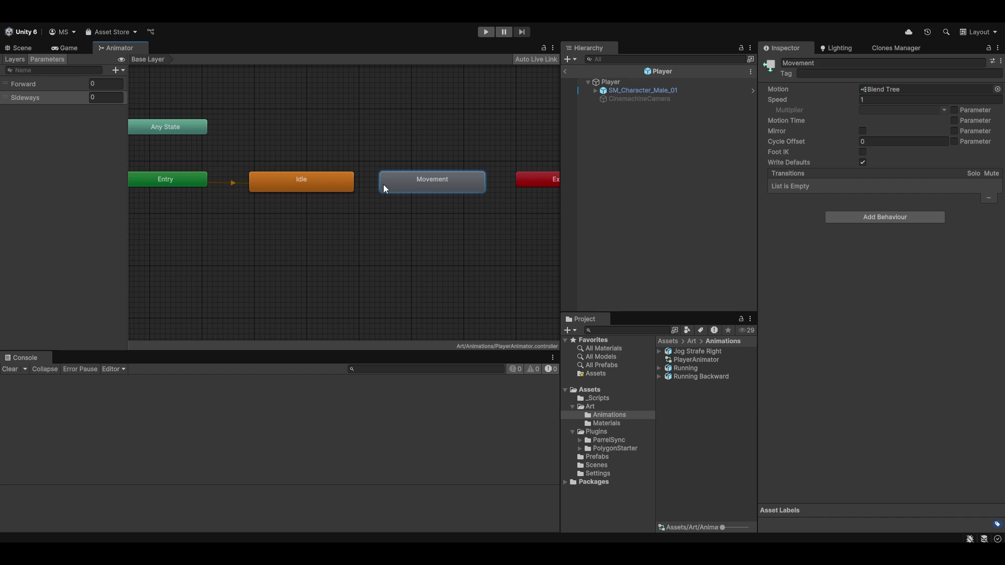
- Make a transition from the Idle state to the Movement state
right_click(338, 184)
left_click(360, 188)
left_click(401, 184)
- Give the Idle to Movement transition the condition Forward Greater 0.1 and disable Has Exit Time
left_click(357, 185)
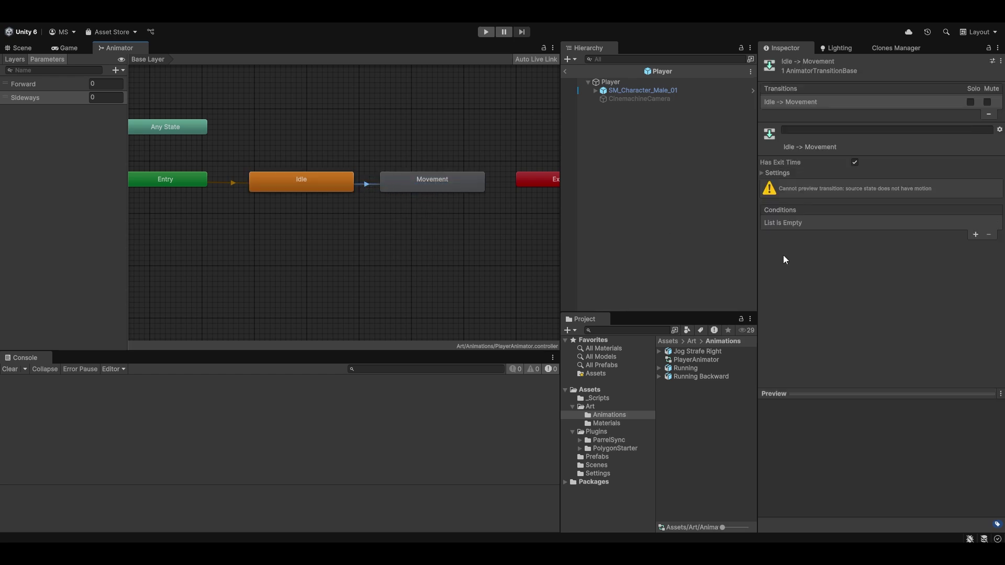
left_click(976, 236)
left_click(811, 224)
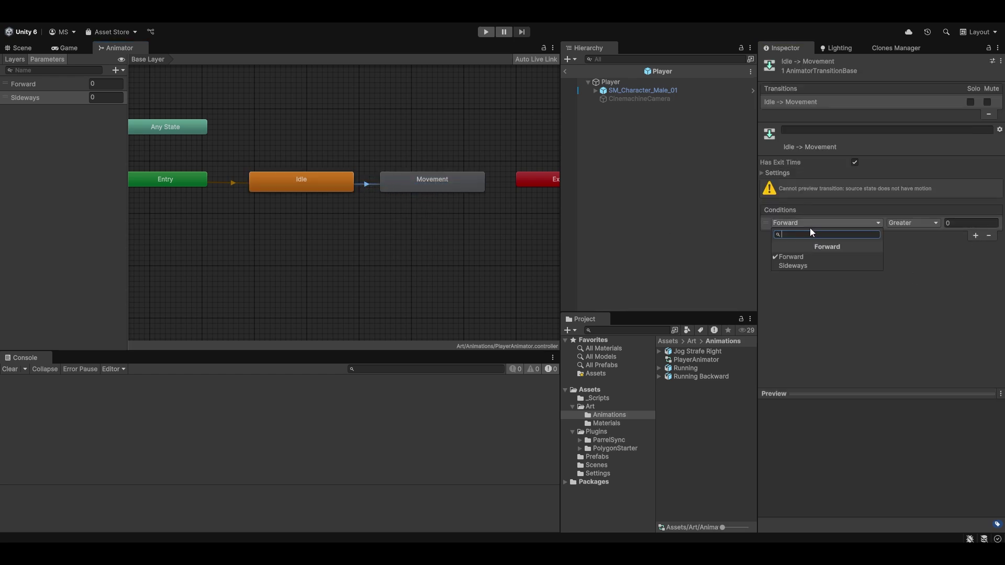
left_click(965, 225)
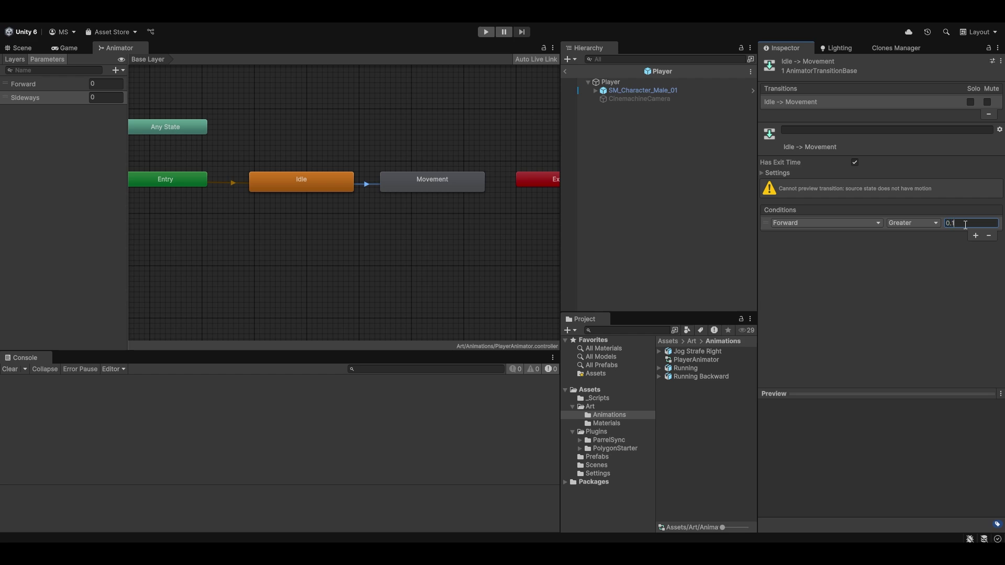
type(".1")
left_click(855, 162)
left_click(767, 173)
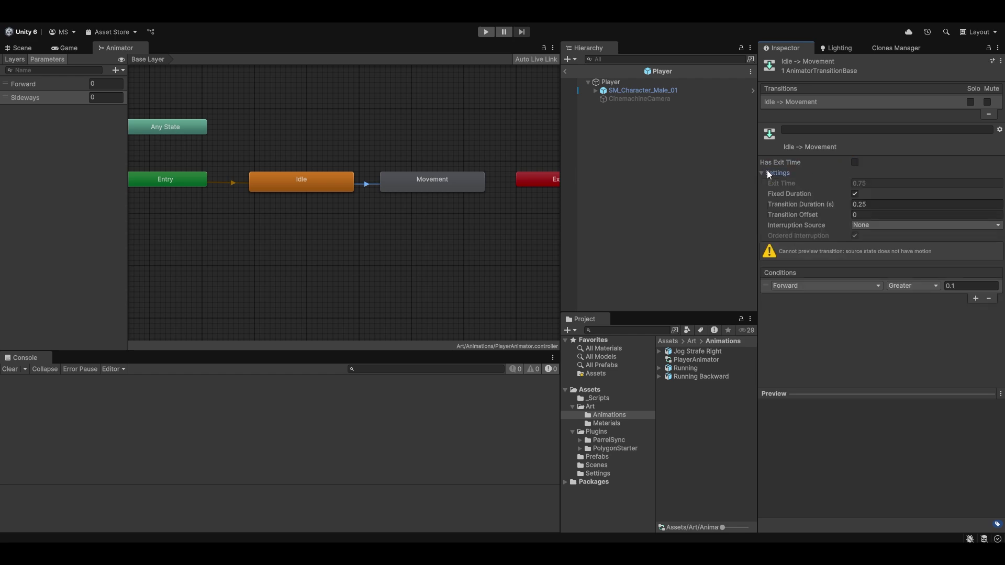
left_click(767, 172)
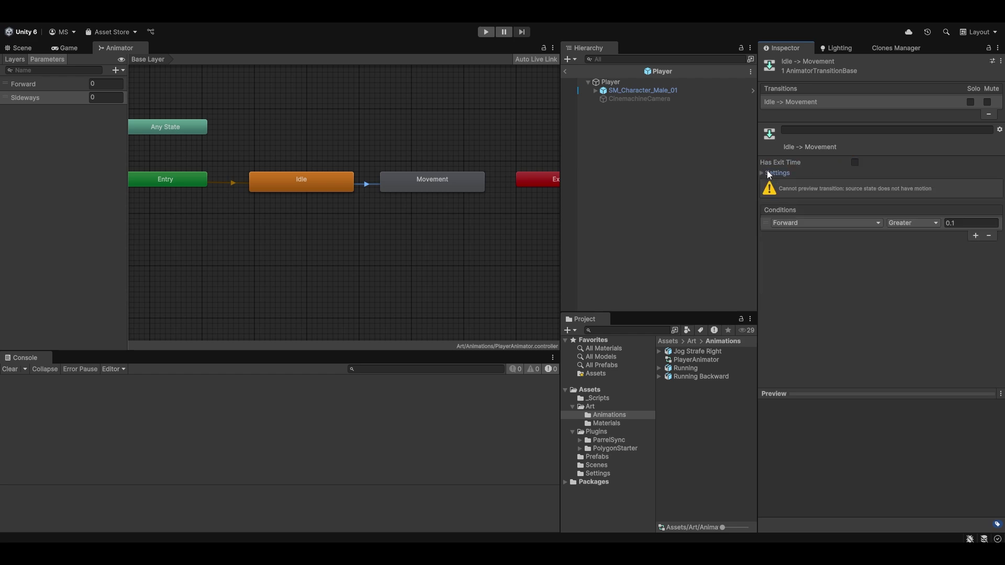
- Make a second transition from Idle to Movement
right_click(350, 182)
left_click(387, 187)
left_click(401, 183)
- Give the new Idle to Movement transition the condition Sideways Greater 0.1
left_click(364, 185)
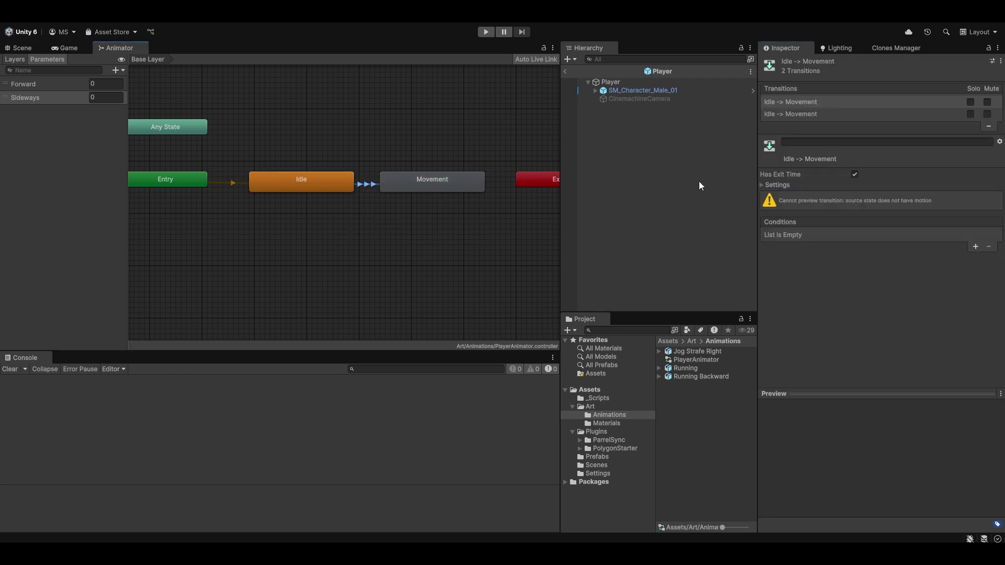
left_click(809, 114)
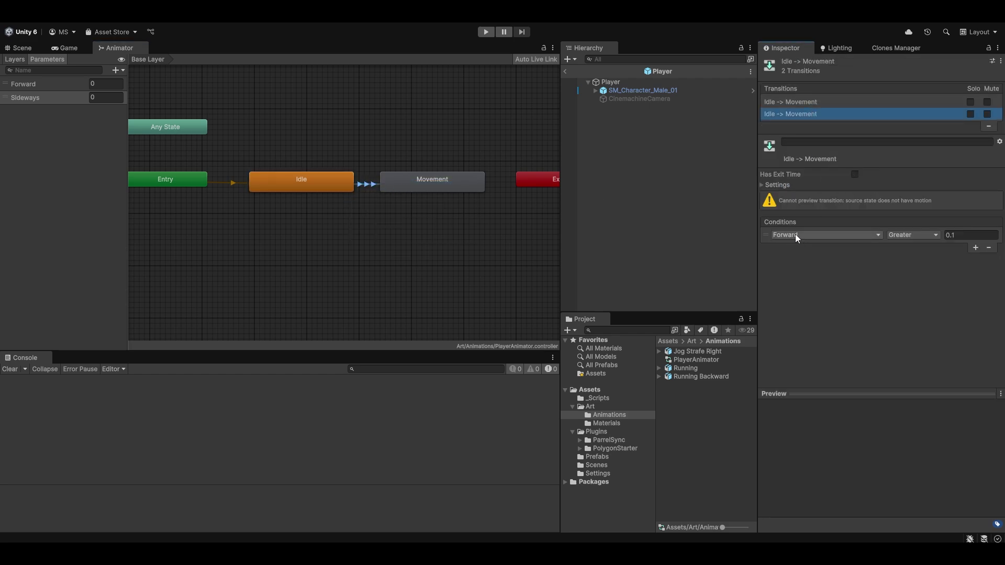
left_click(802, 106)
left_click(974, 248)
left_click(822, 235)
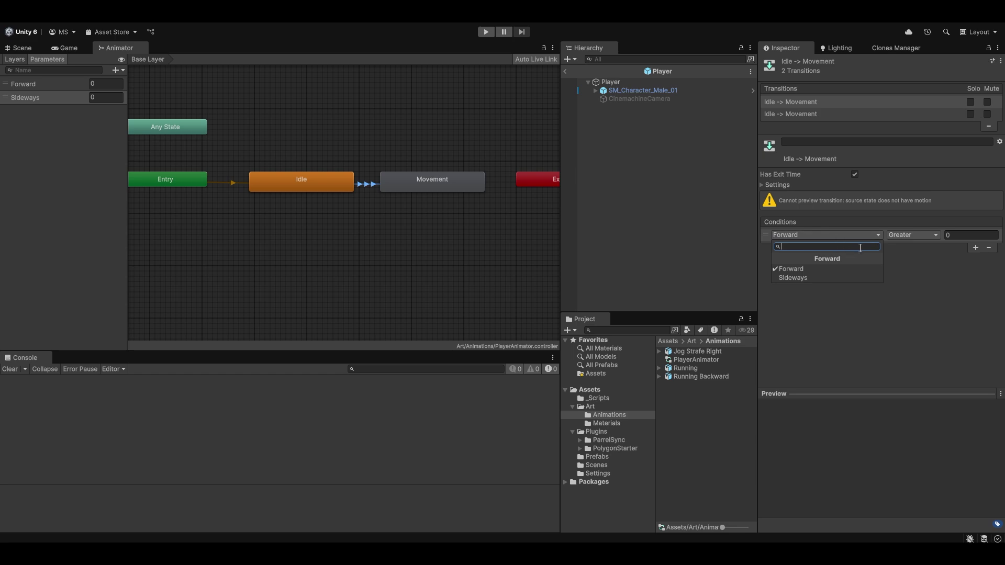
left_click(817, 282)
left_click(956, 235)
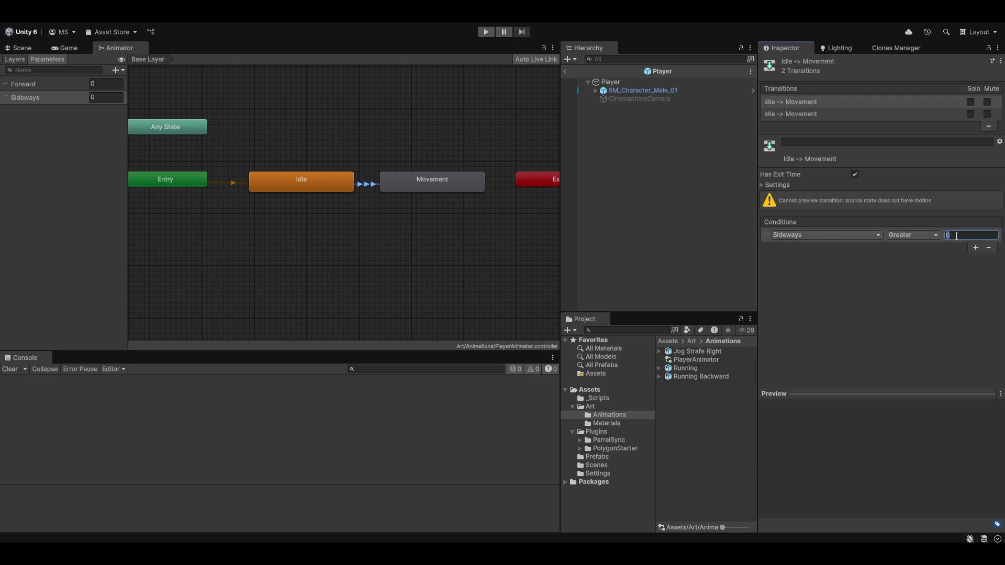
- Make a return transition from the Movement state to the Idle state
right_click(439, 187)
left_click(460, 192)
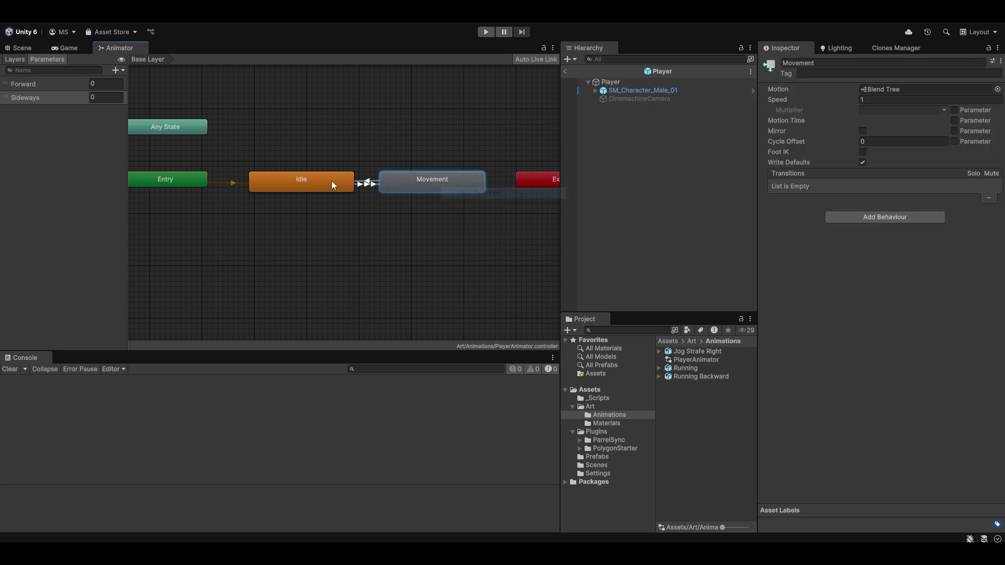
left_click(331, 181)
- Give the Movement to Idle transition the condition Forward Less 0.1 and disable Has Exit Time
left_click(974, 214)
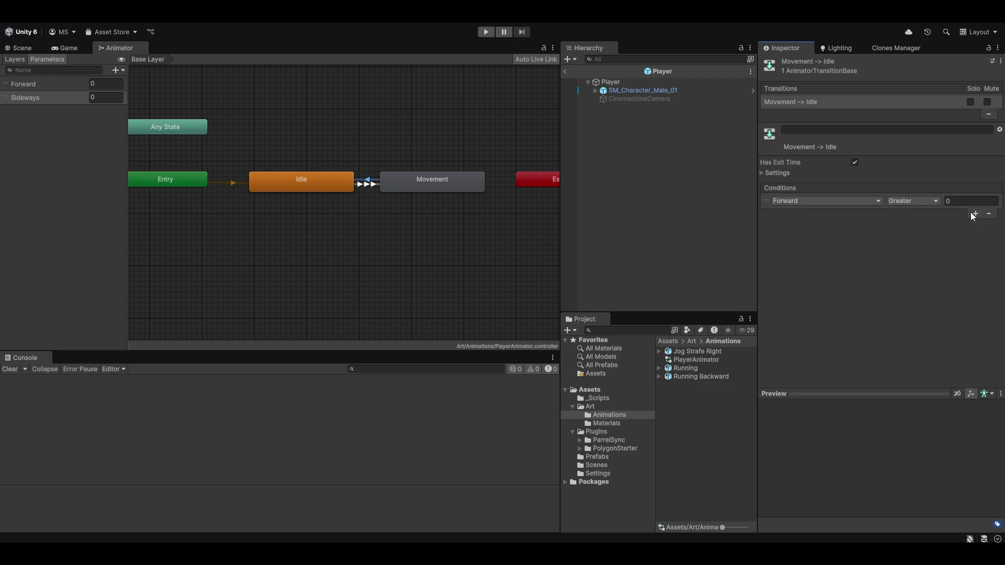
left_click(383, 186)
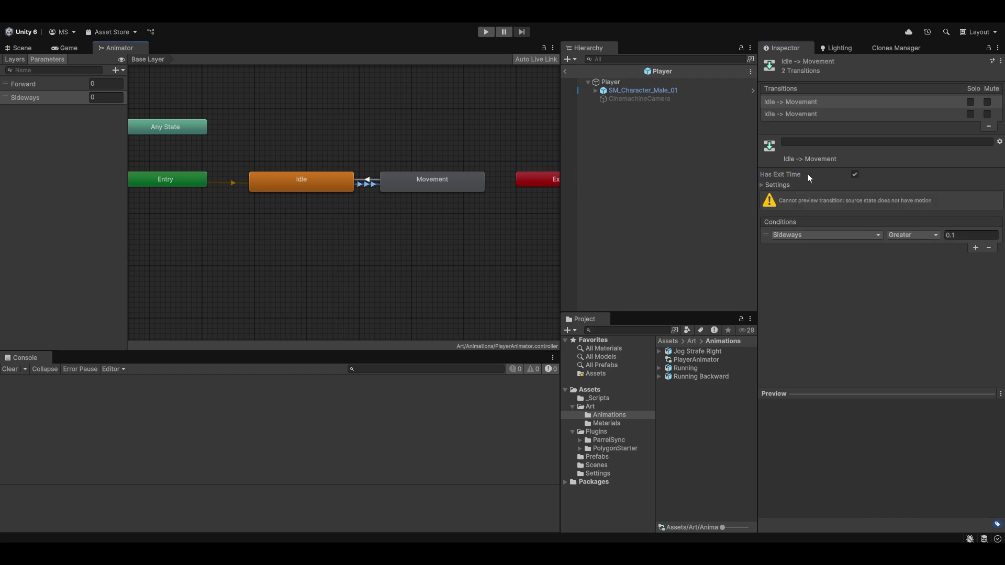
left_click(382, 181)
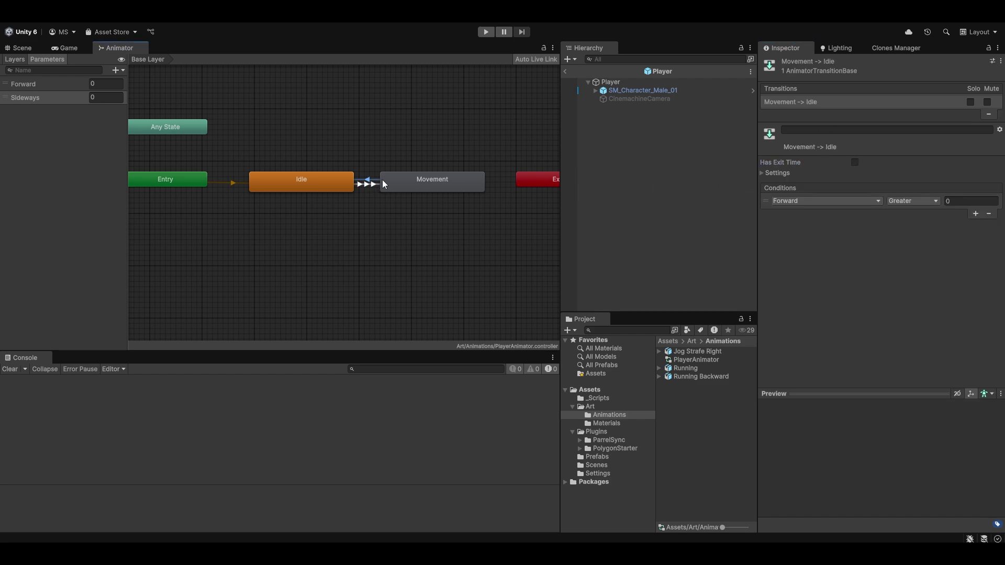
left_click(908, 201)
left_click(917, 225)
left_click(966, 201)
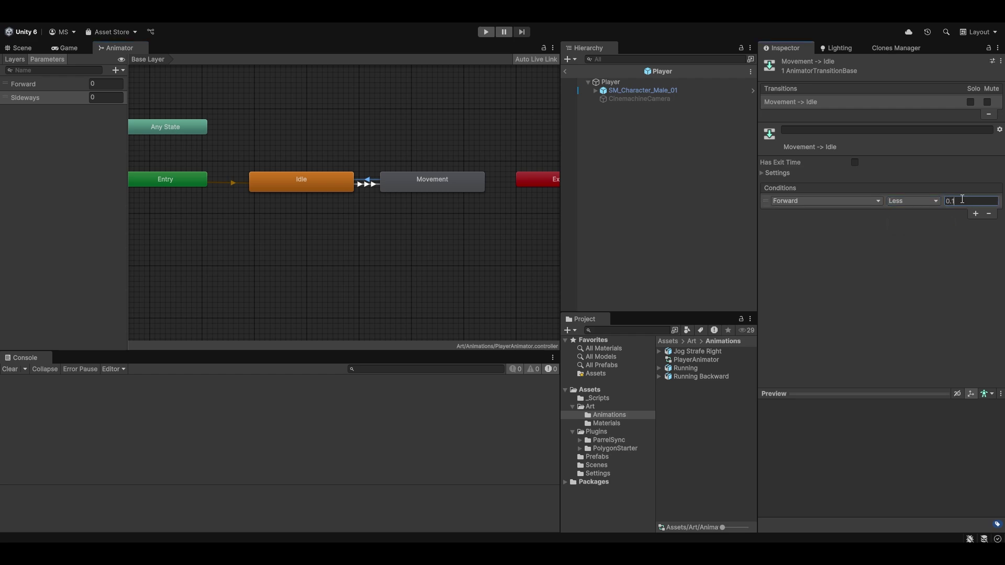
- Add a second condition to the Movement to Idle transition that uses Sideways with the Less comparison
left_click(977, 215)
left_click(816, 213)
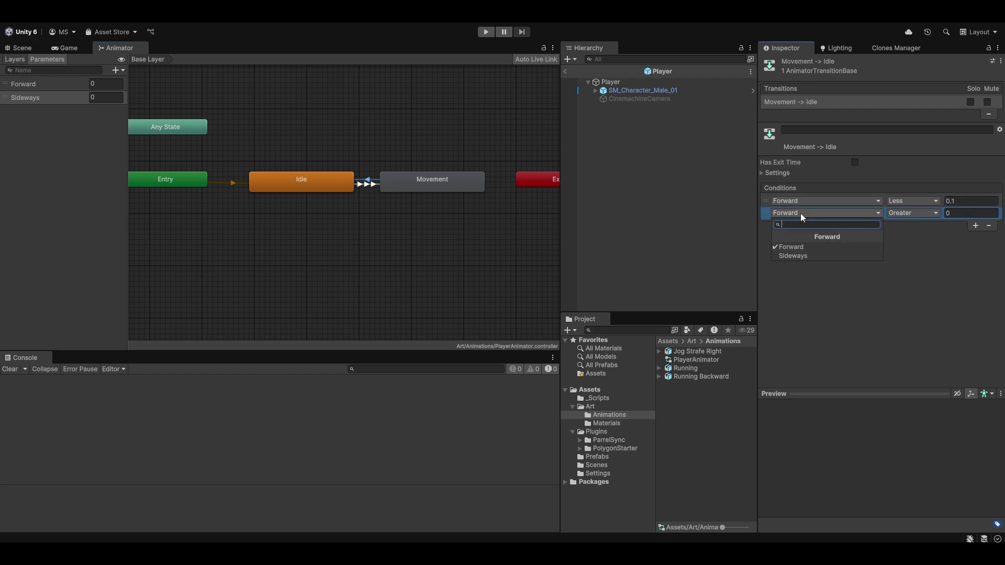
left_click(789, 253)
left_click(918, 213)
left_click(915, 236)
left_click(955, 214)
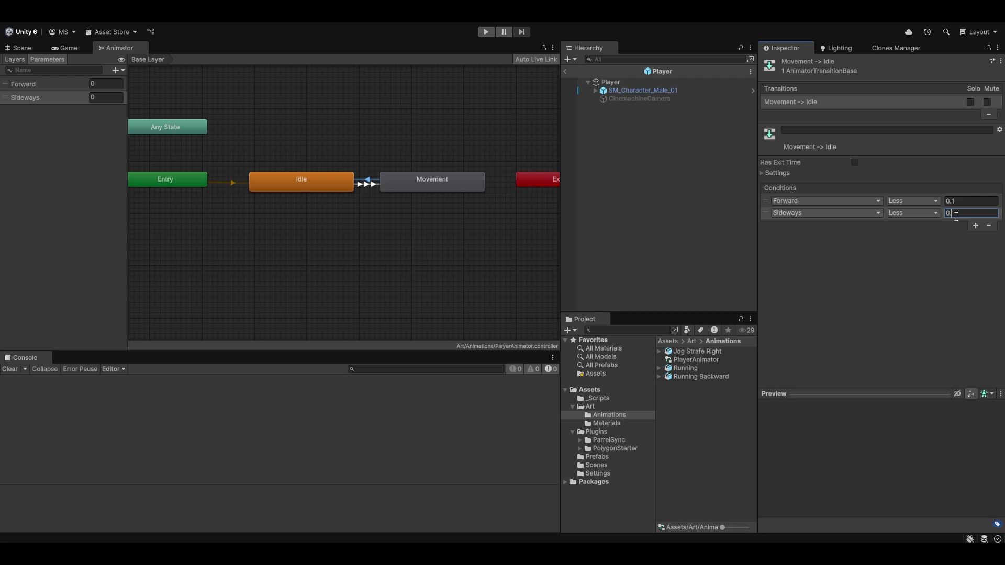
left_click(416, 183)
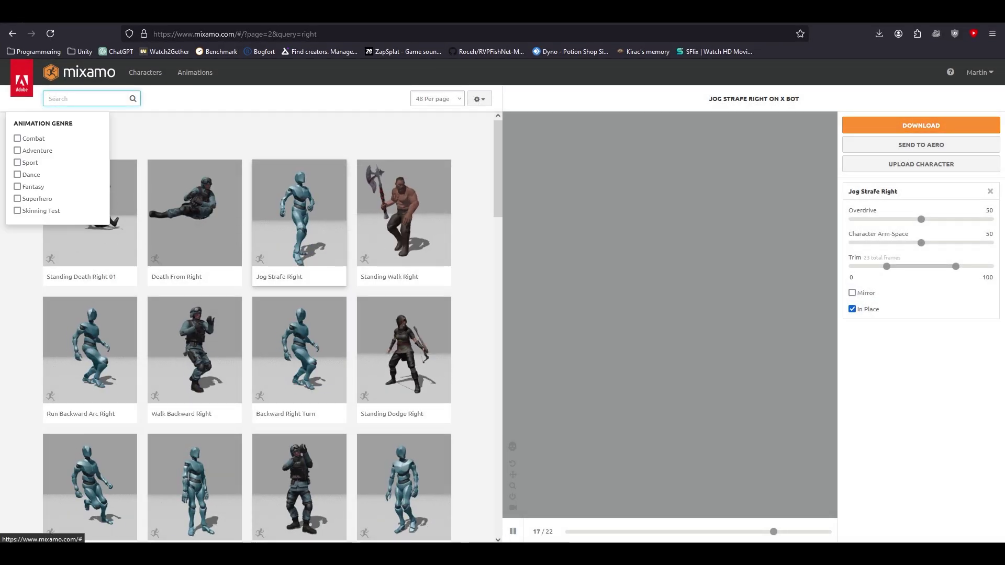
- Switch to Mixamo, search the animations for "idle" and select the first blue animation named Idle
type("idle")
key("Return")
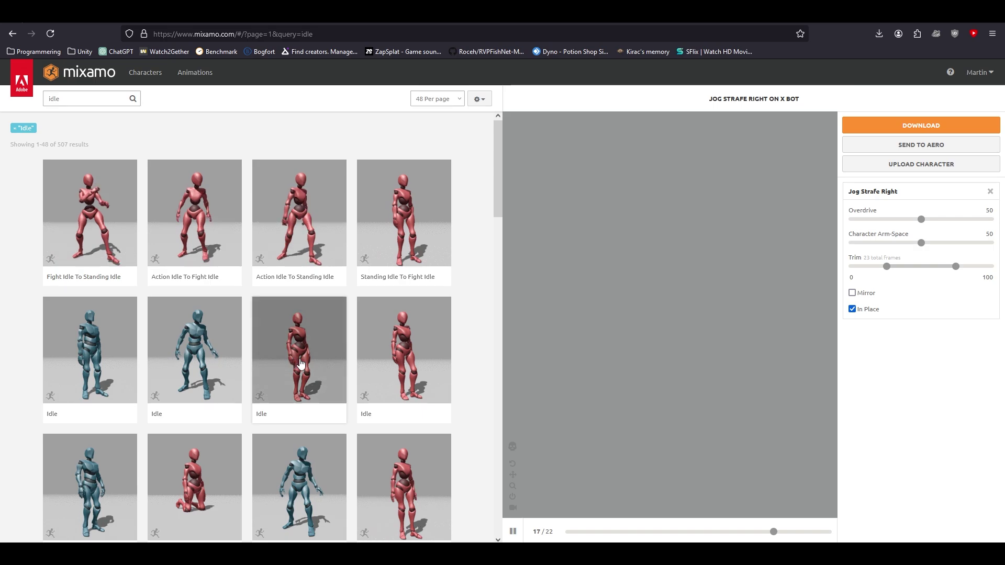
left_click(81, 335)
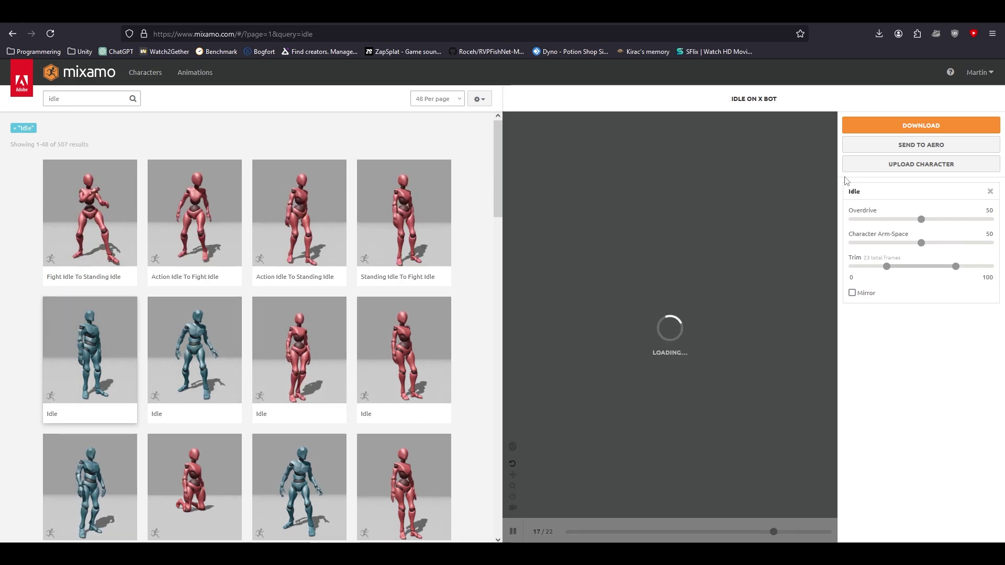
- Download the Idle animation as FBX for Unity, Without Skin, at 30 frames per second
left_click(927, 125)
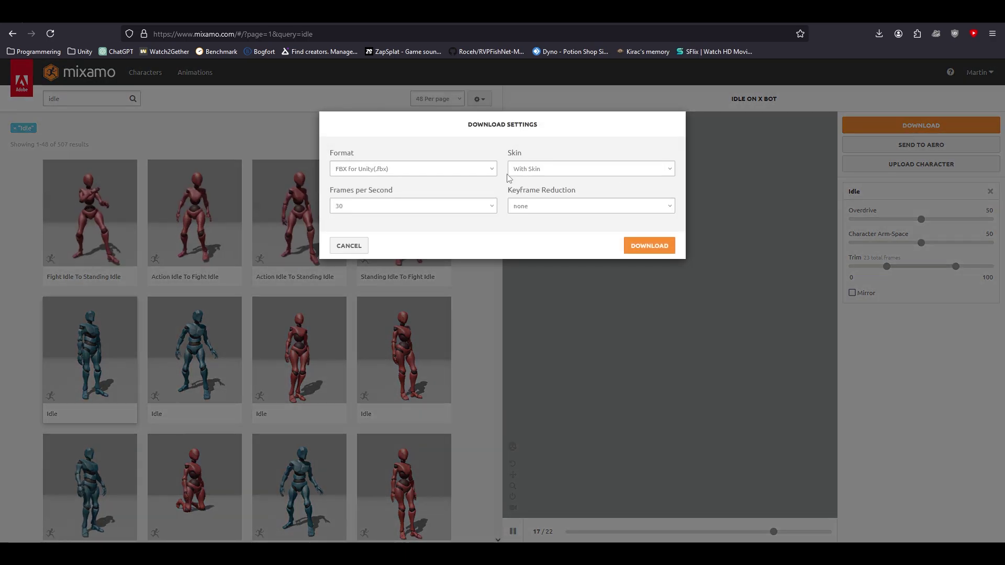
left_click(558, 168)
left_click(559, 196)
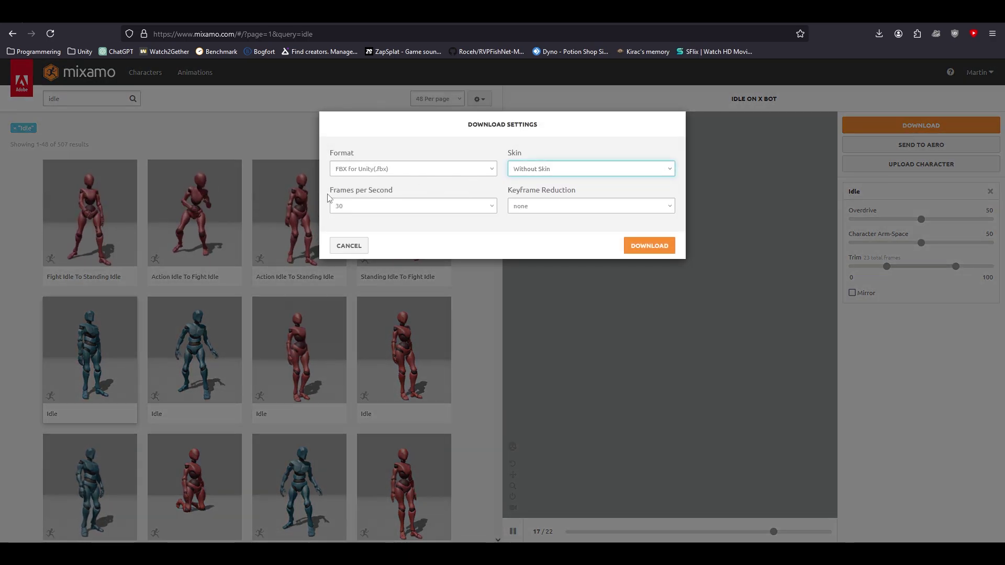
left_click(656, 246)
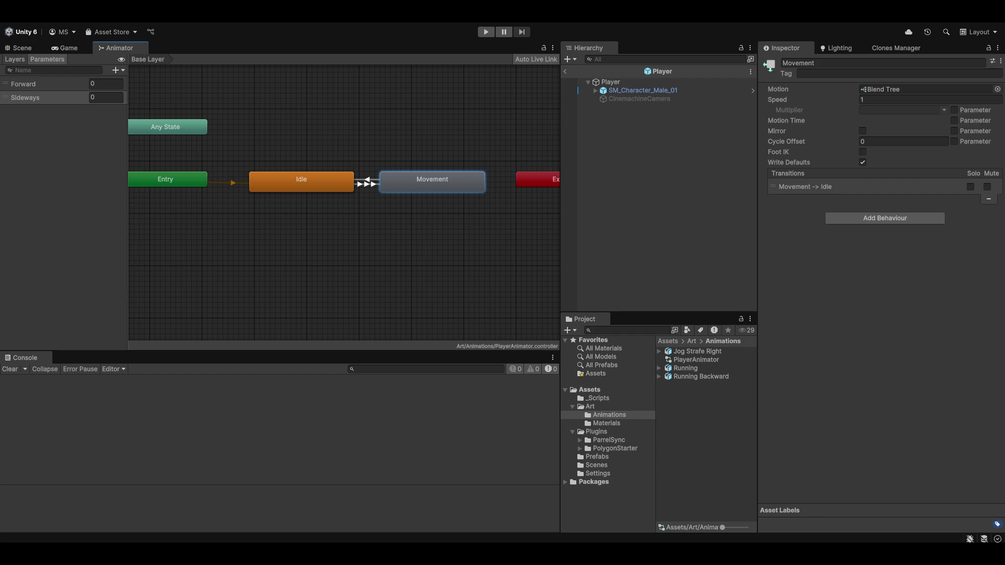
- In Unity, rename the imported Idle(1) model file in the Animations folder and its animation clip to Idle
left_click(693, 386)
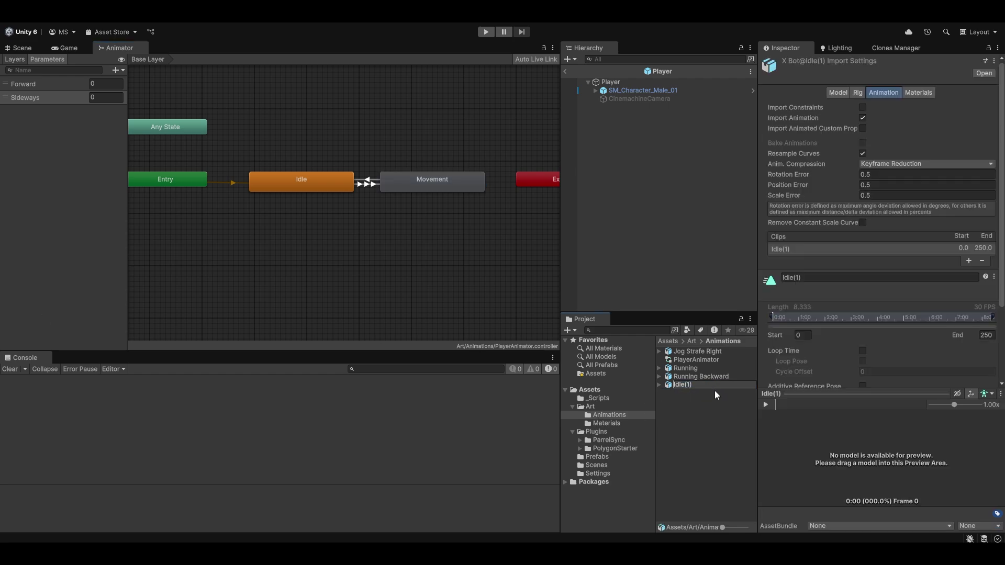
key("Return")
left_click(826, 278)
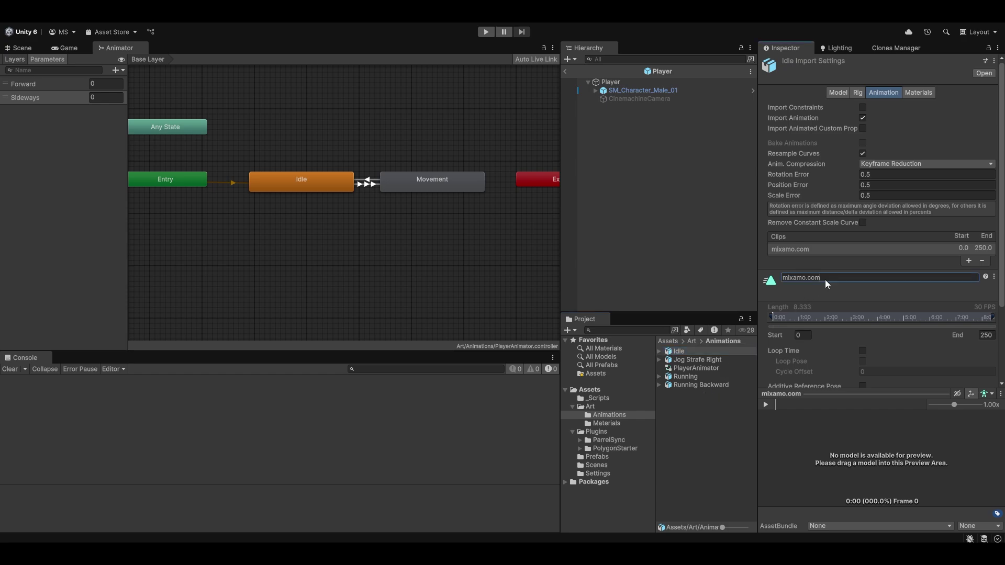
type("Idle")
key("Return")
- Set the Idle model's rig animation type to Humanoid and apply the import settings
left_click(857, 92)
left_click(870, 108)
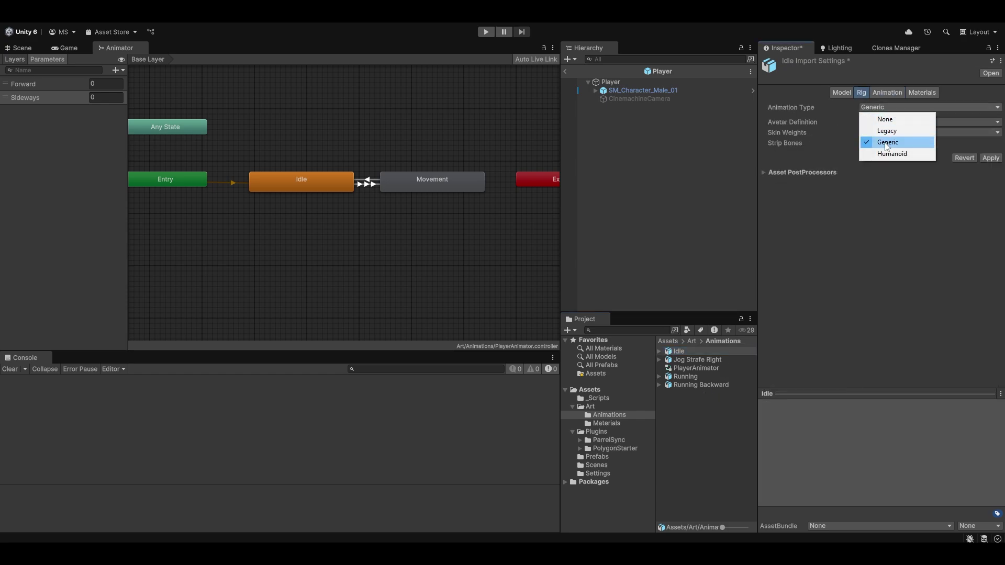
left_click(887, 142)
left_click(990, 194)
- Assign the Idle animation clip as the motion of the Idle state
left_click(301, 181)
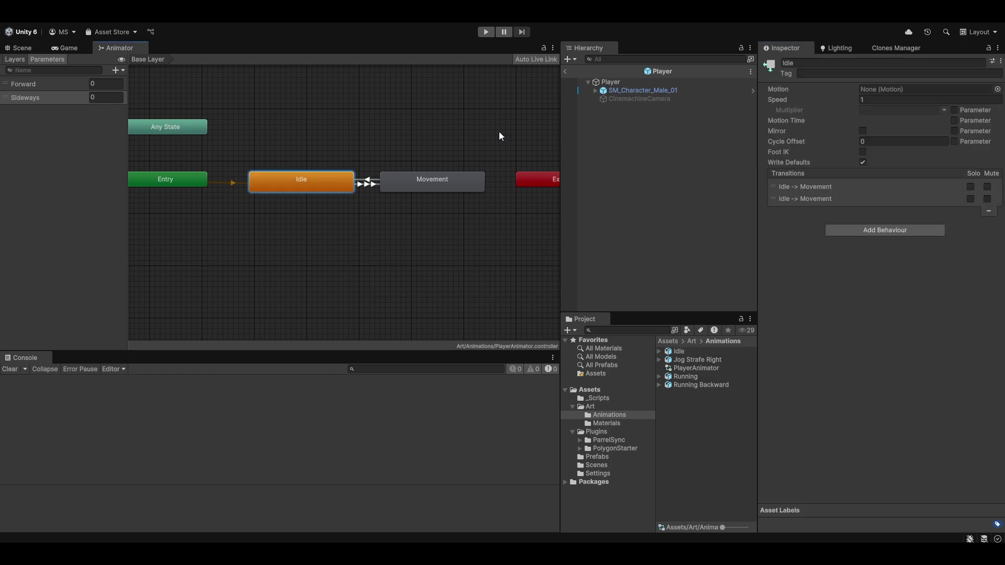
left_click(661, 352)
left_click_drag(817, 217, 884, 91)
left_click(997, 89)
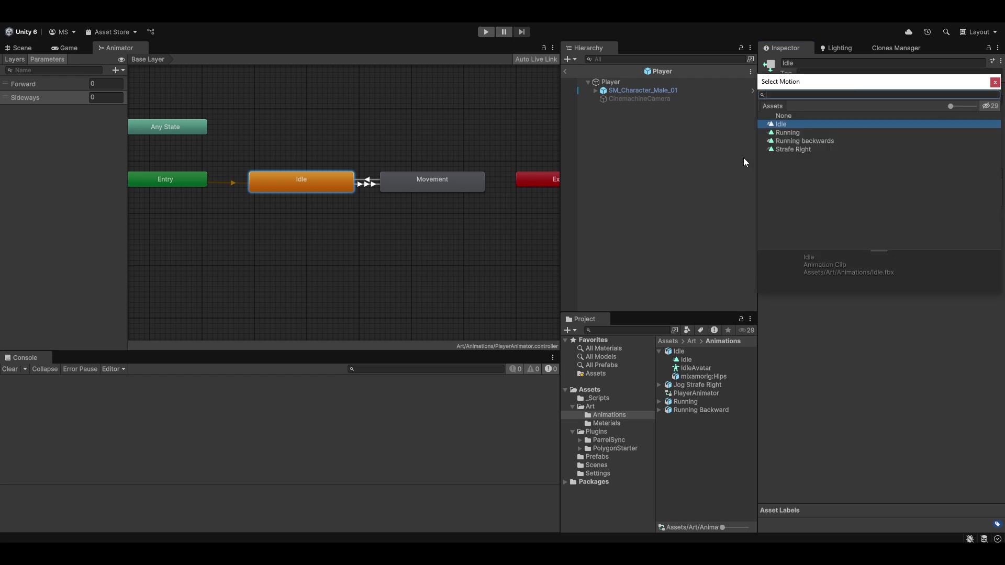
left_click(995, 82)
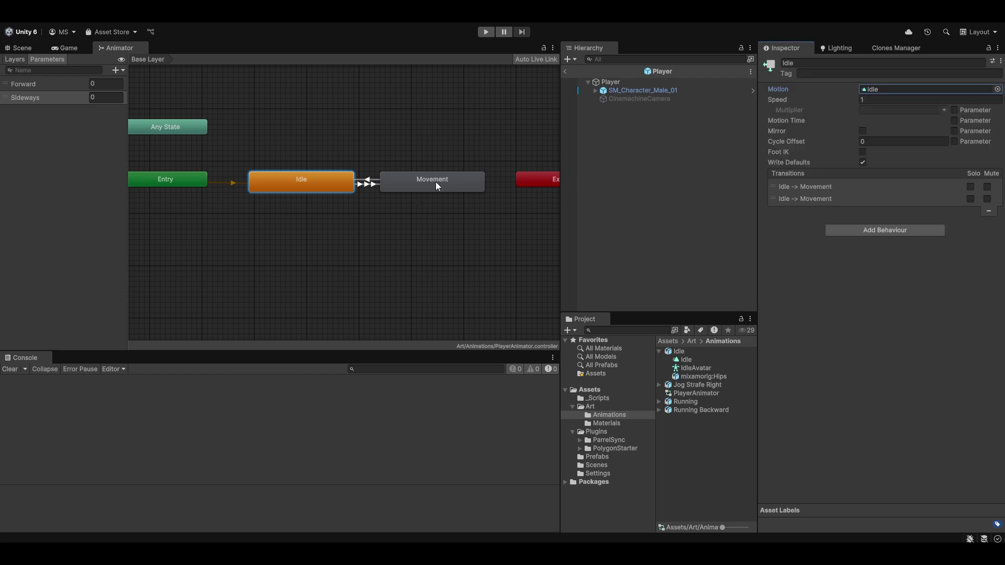
- Set the Movement state's blend tree to 2D Simple Directional with Forward and Sideways as its parameters
left_click(358, 172)
double_click(439, 185)
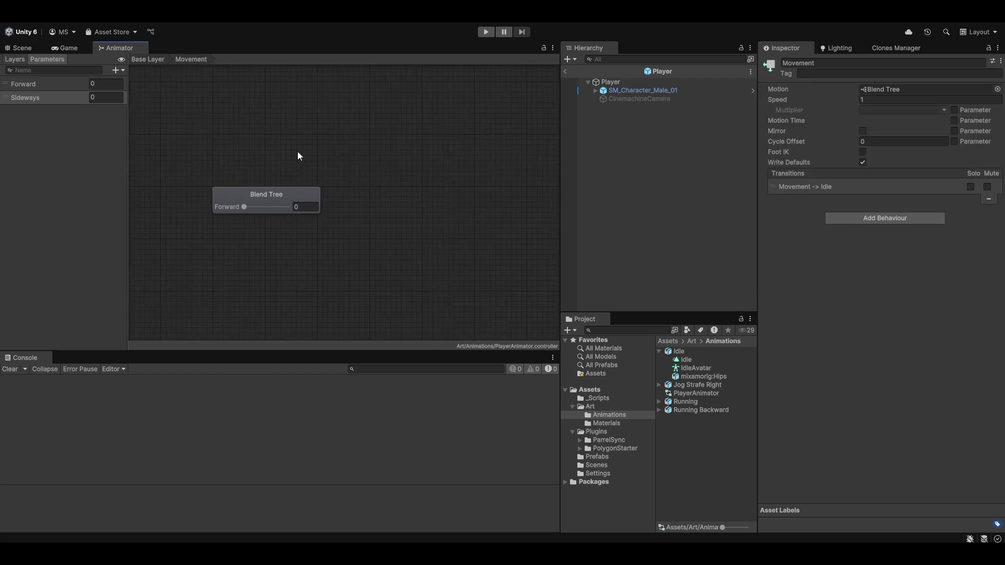
left_click(247, 217)
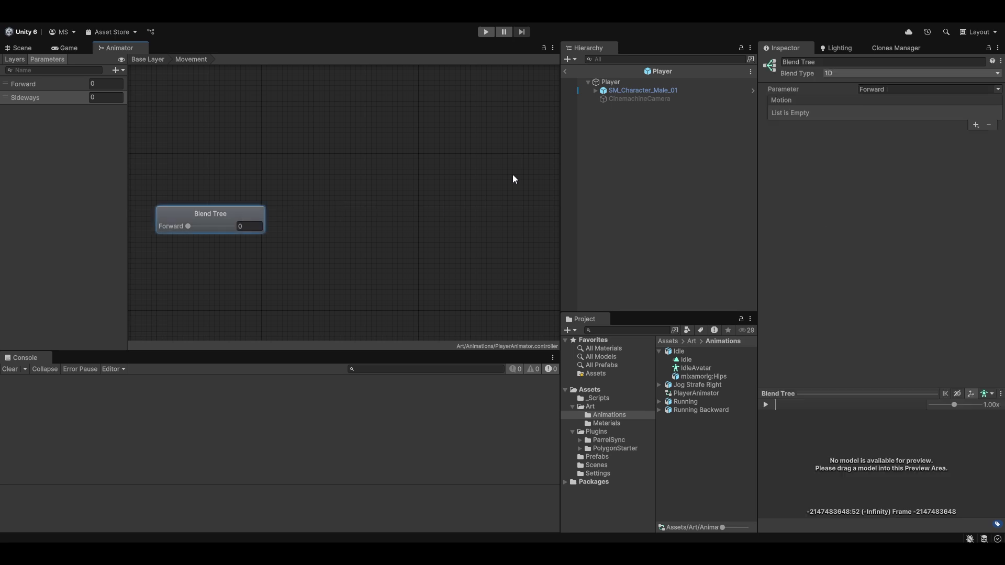
left_click(752, 56)
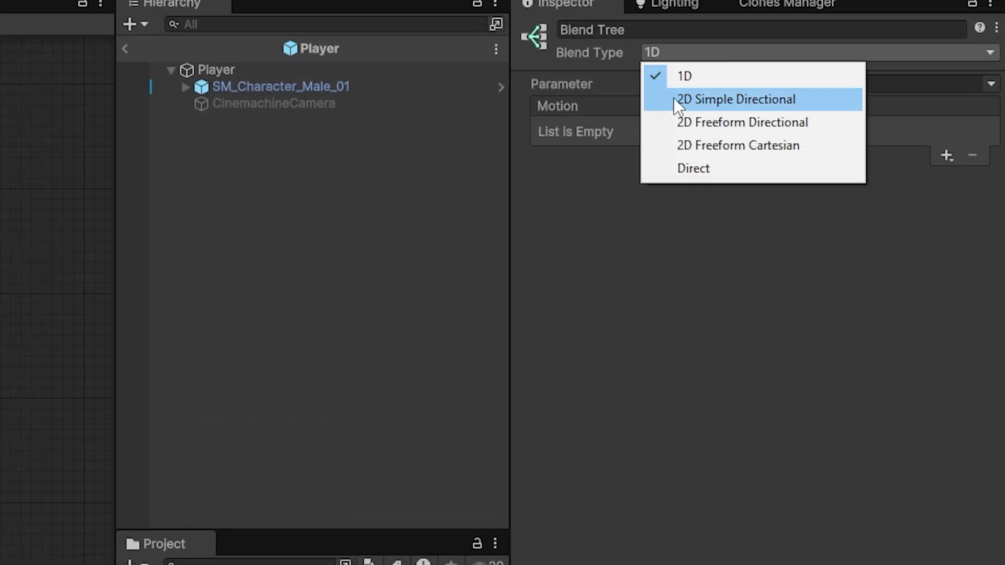
left_click(699, 99)
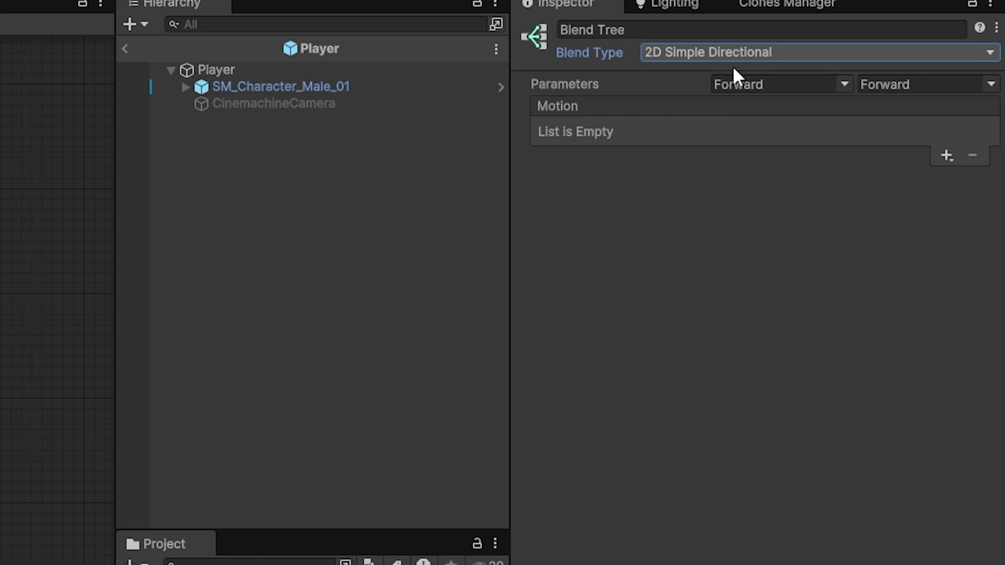
left_click(994, 88)
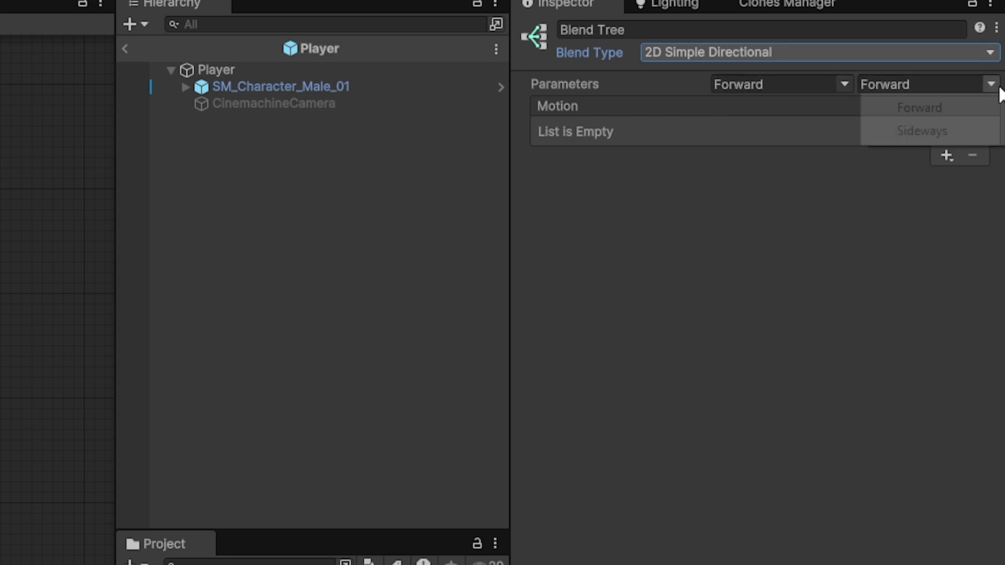
left_click(924, 132)
- Add two motion fields to the blend tree and assign them the Running and Running backwards clips
left_click(946, 155)
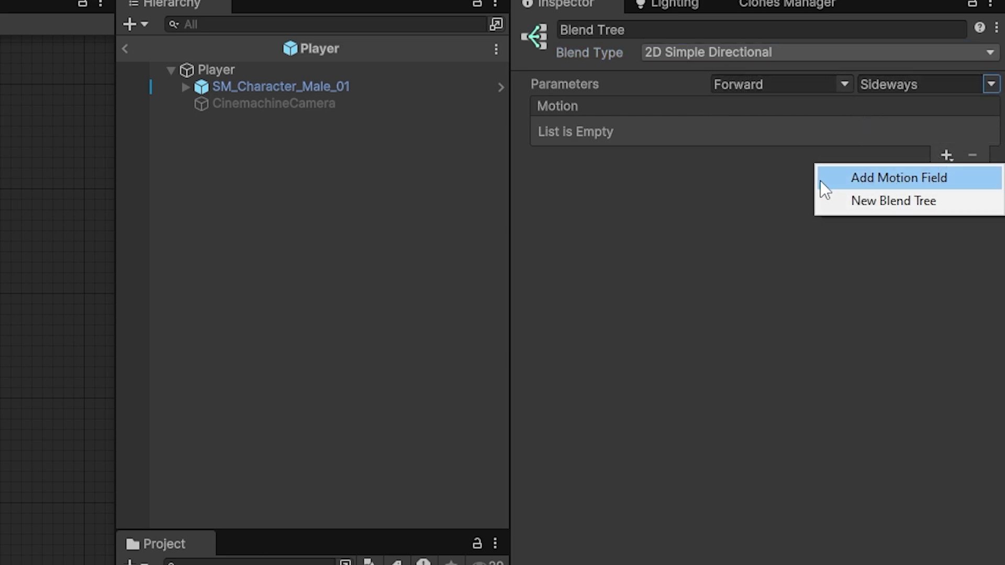
left_click(840, 178)
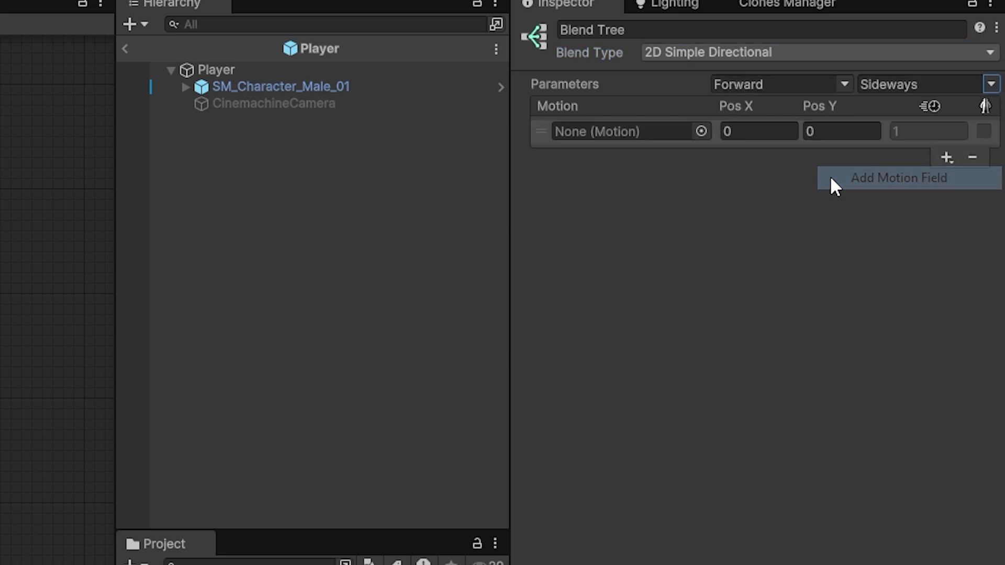
left_click(700, 131)
double_click(579, 222)
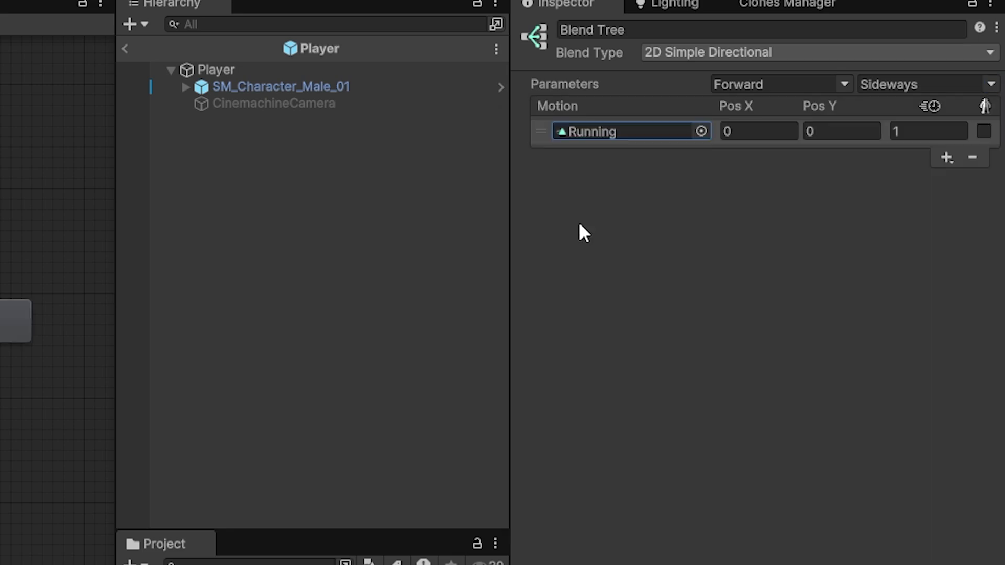
left_click(947, 157)
left_click(838, 179)
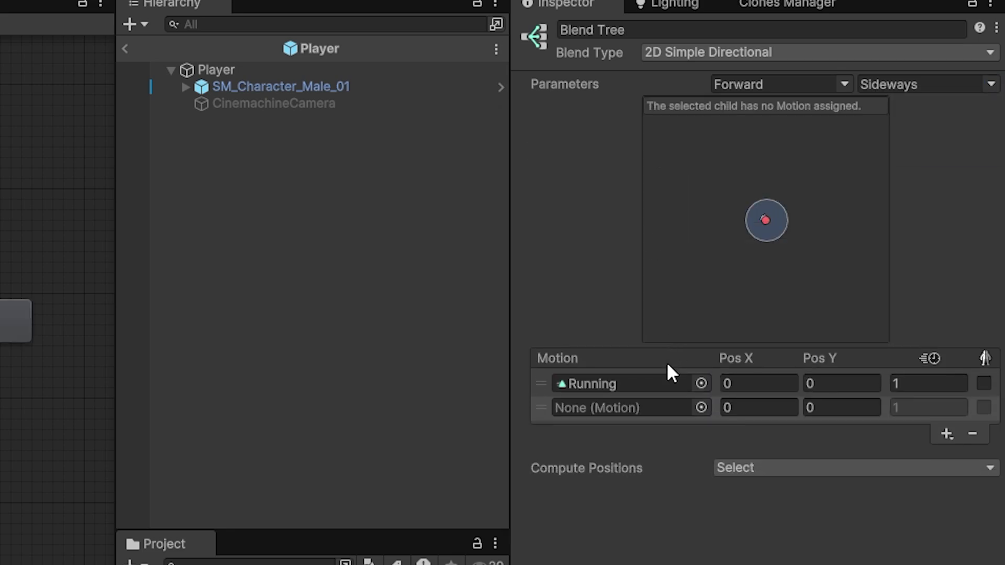
left_click(700, 409)
double_click(605, 481)
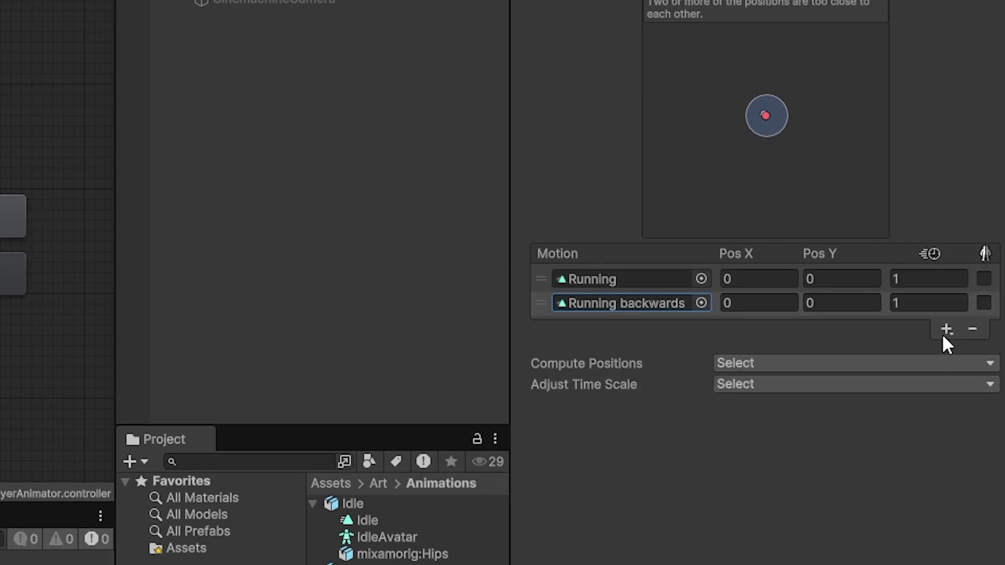
- Add a third motion field to the blend tree and assign it the Strafe Right clip
left_click(946, 409)
left_click(950, 351)
left_click(701, 328)
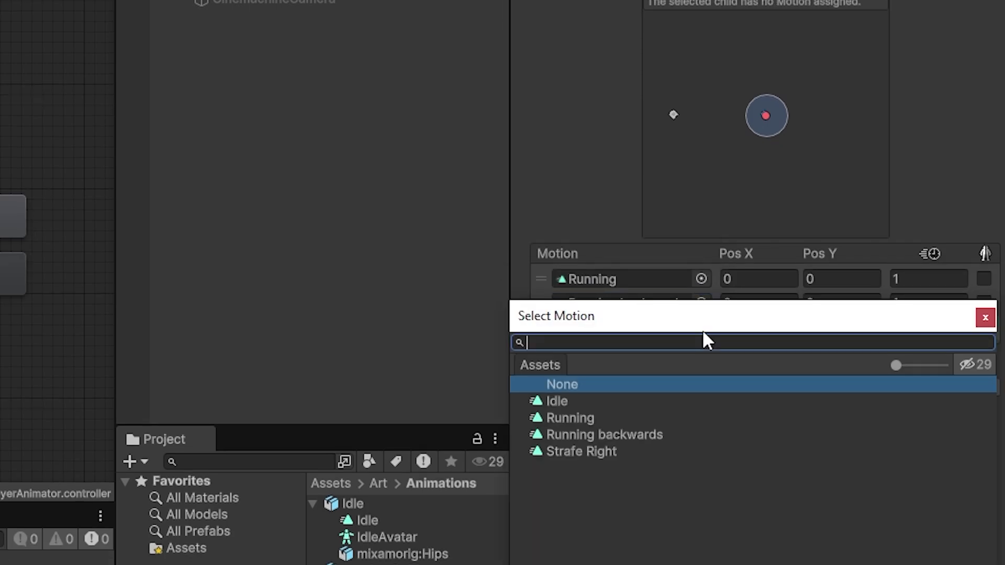
double_click(615, 453)
- Add a fourth motion field with the Strafe Right clip and turn on mirroring for it
left_click(946, 377)
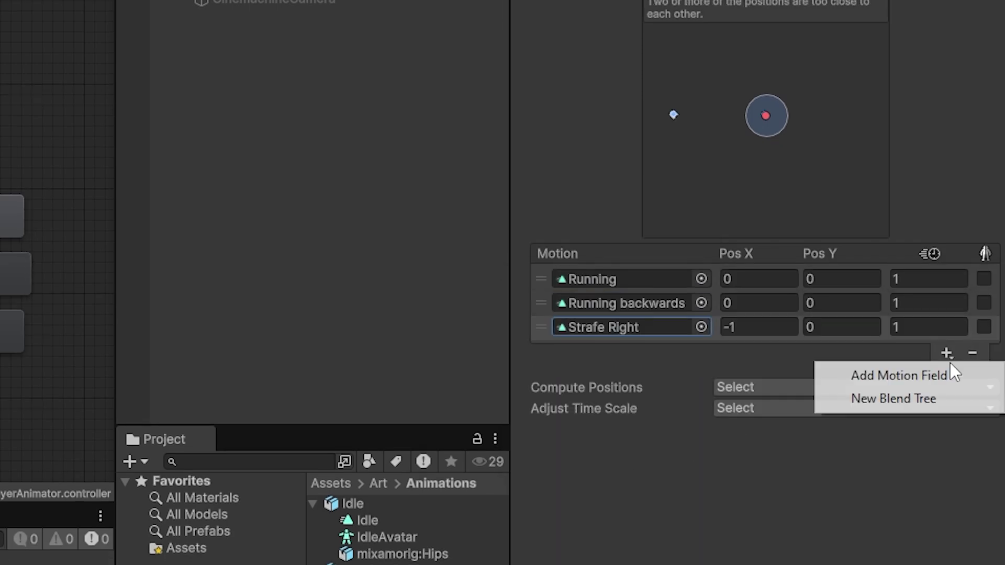
left_click(895, 373)
left_click(701, 351)
double_click(630, 467)
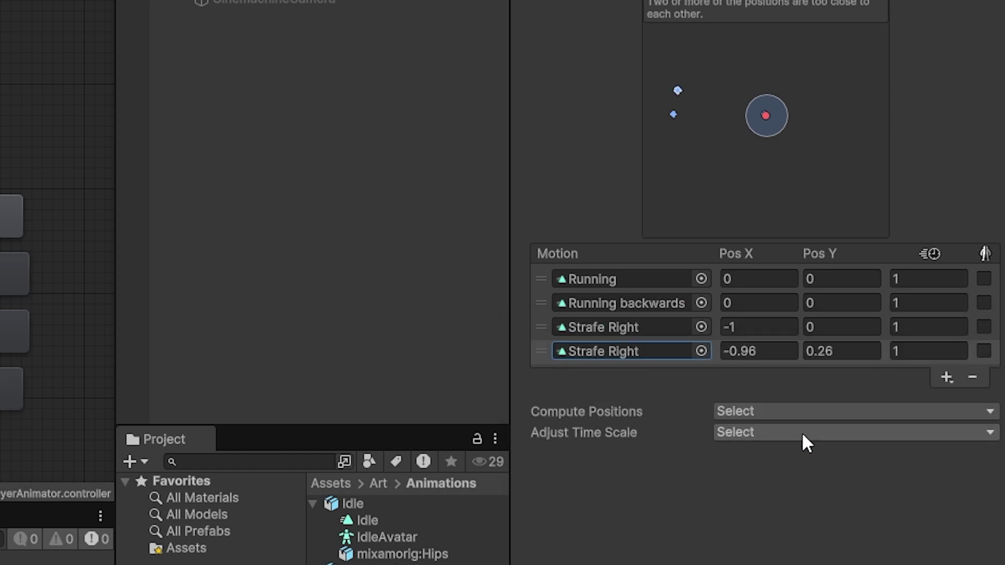
left_click(984, 351)
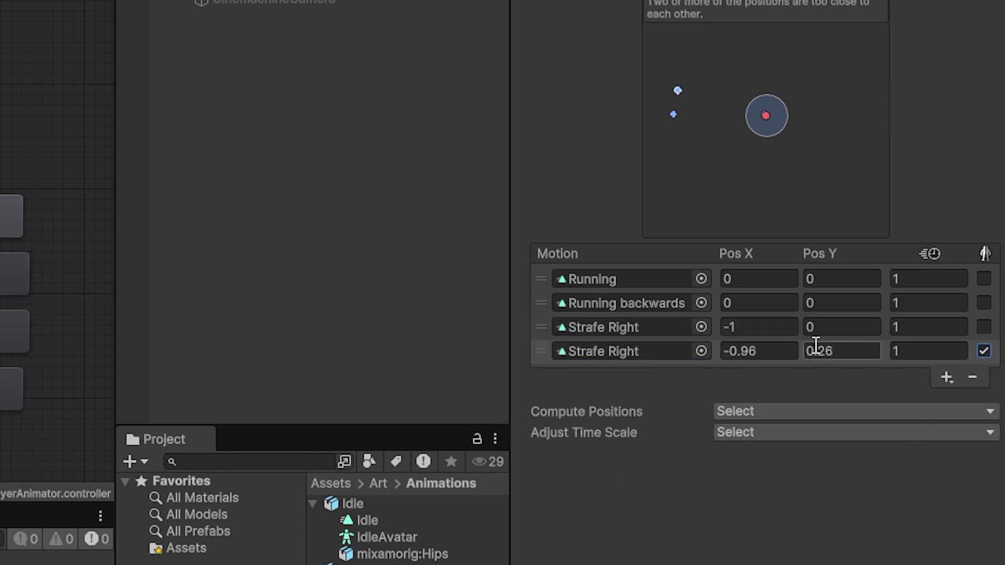
- Set the first Strafe Right motion's position and the mirrored Strafe Right motion's Pos X and Pos Y to 0
left_click(774, 325)
type("0")
left_click(783, 352)
type("0")
left_click(846, 352)
type("0")
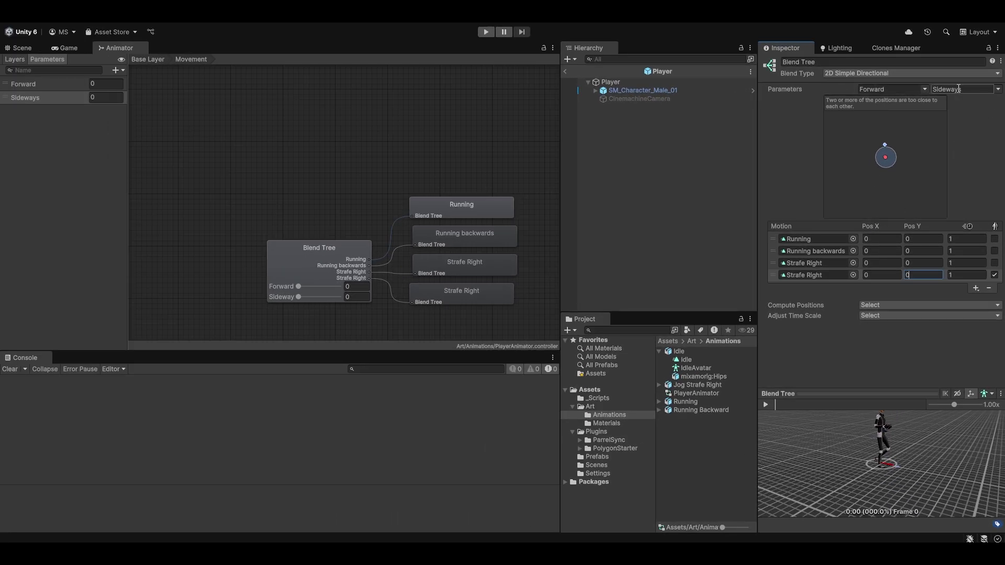
- Try setting the Running motion's Pos X to 1 and play the blend tree preview
left_click(887, 188)
left_click(882, 239)
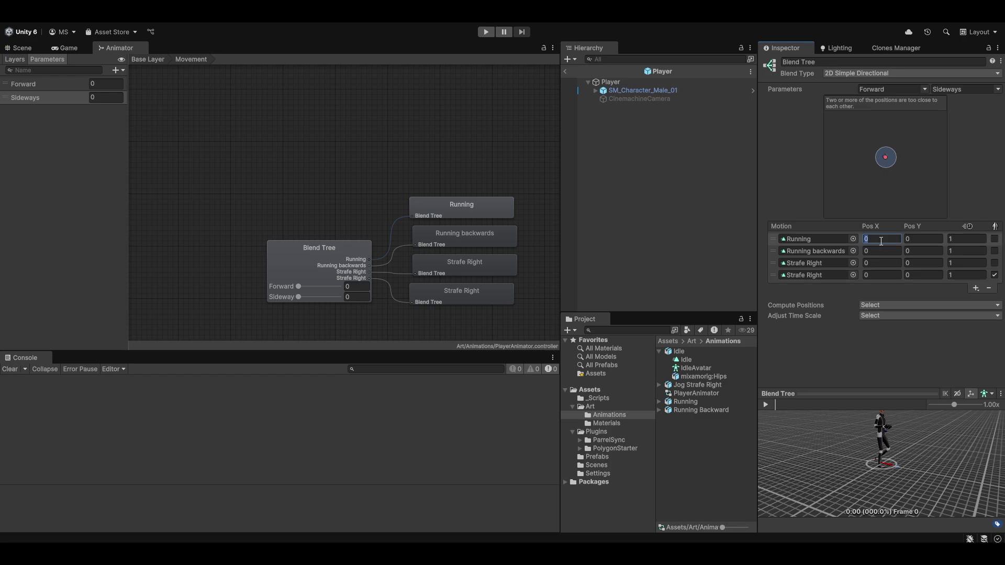
type("1")
left_click(916, 240)
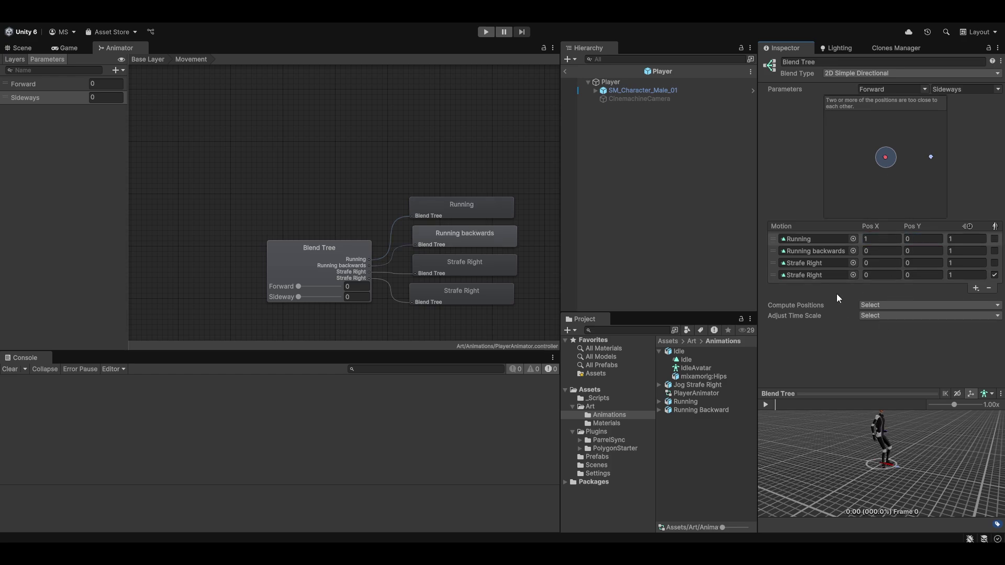
left_click(766, 404)
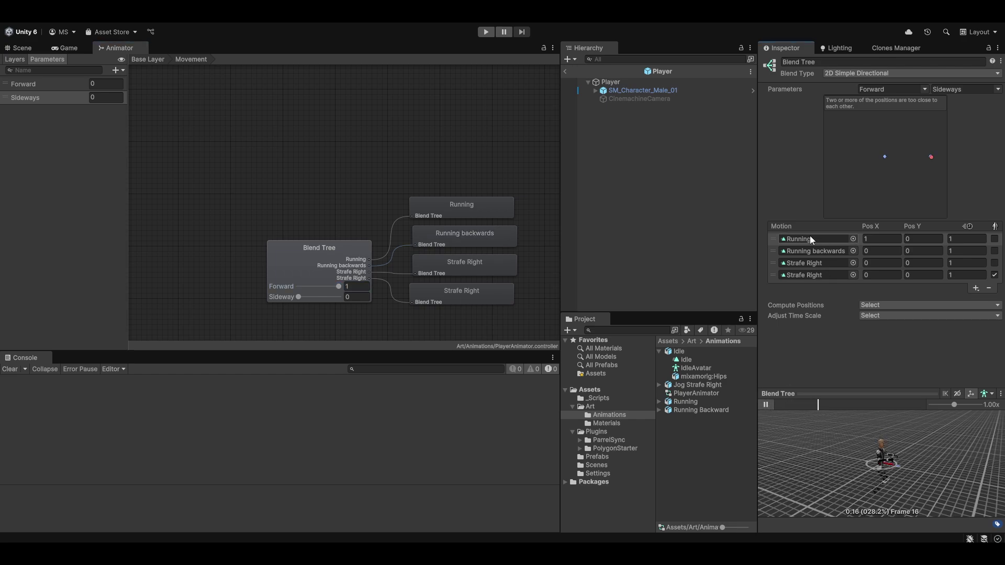
- Swap the blend tree parameters so Sideways drives the X axis and Forward drives the Y axis
left_click(926, 90)
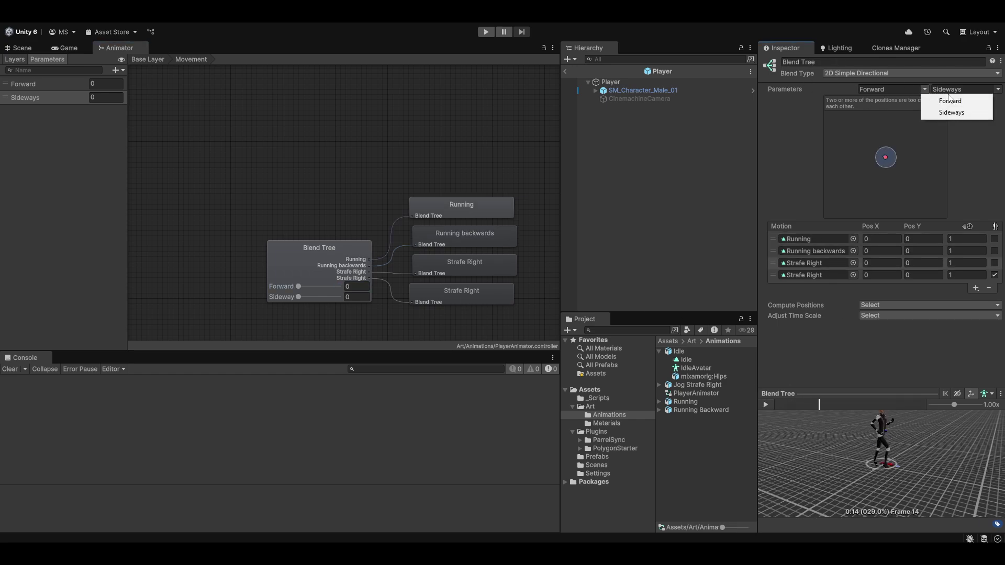
left_click(951, 112)
left_click(984, 89)
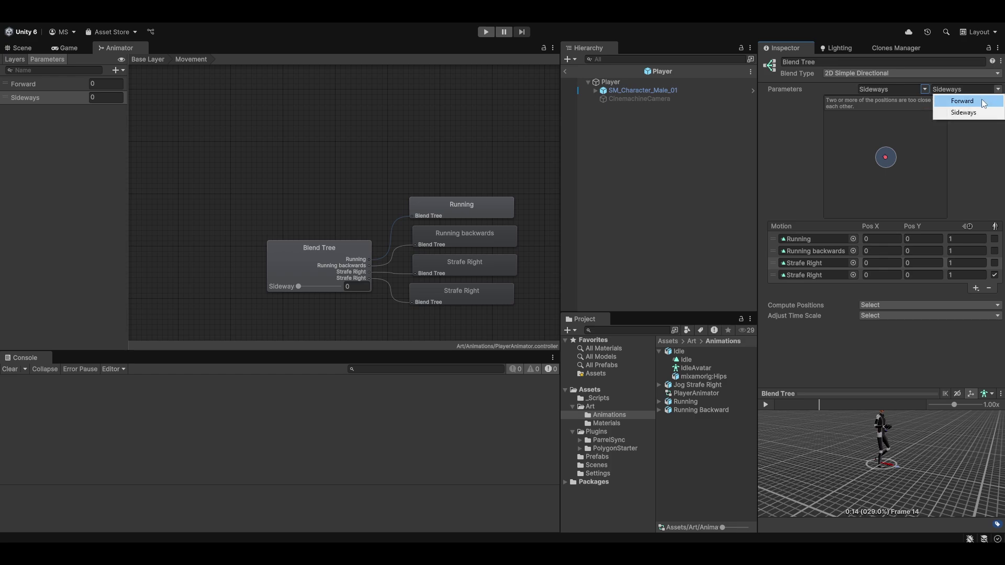
left_click(979, 101)
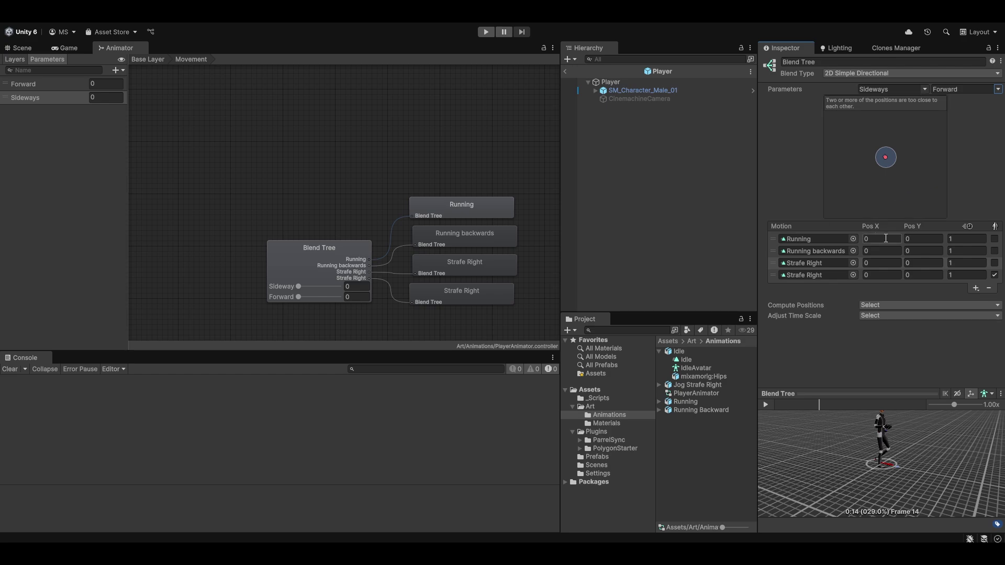
- Set Pos Y to 1 for the Running motion and to -1 for Running backwards
left_click(928, 242)
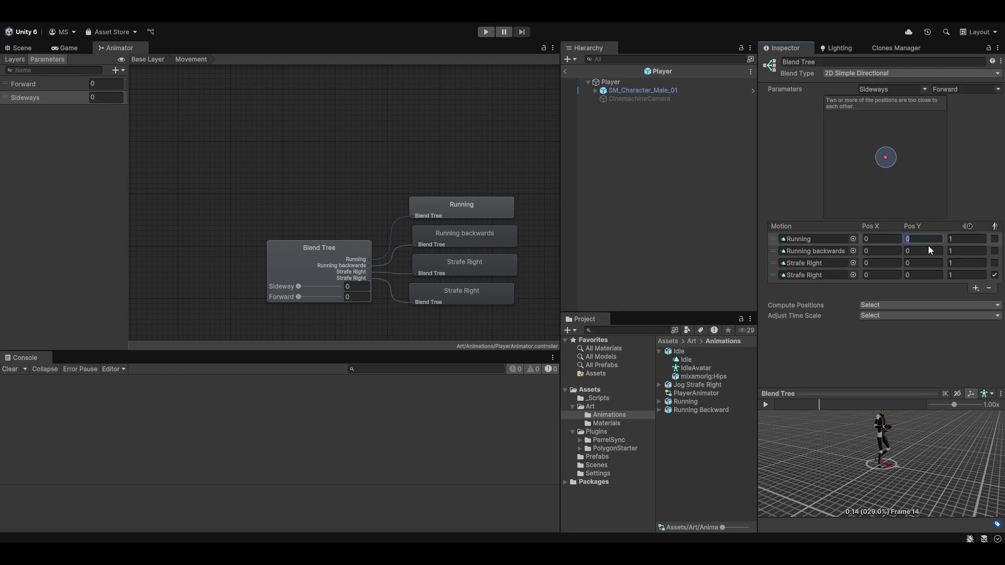
type("1")
left_click(923, 250)
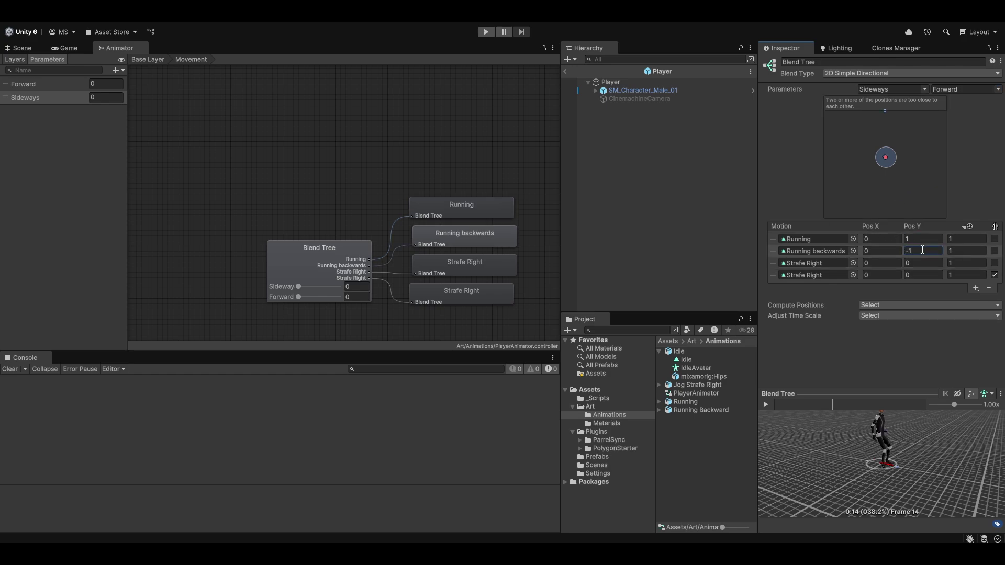
type("-1")
- Set Pos X to 1 for the first Strafe Right motion and to -1 for the mirrored one
left_click(897, 265)
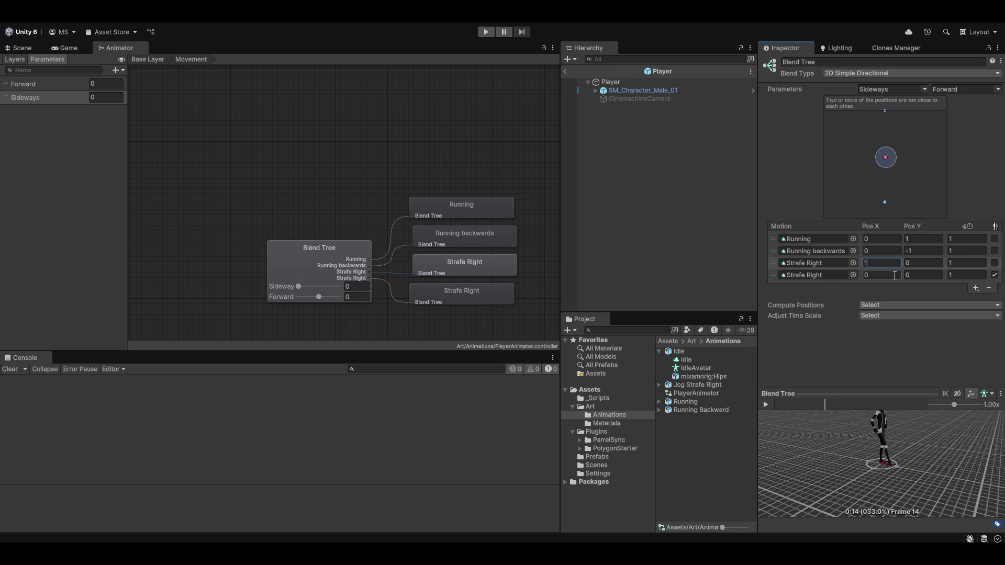
left_click(894, 275)
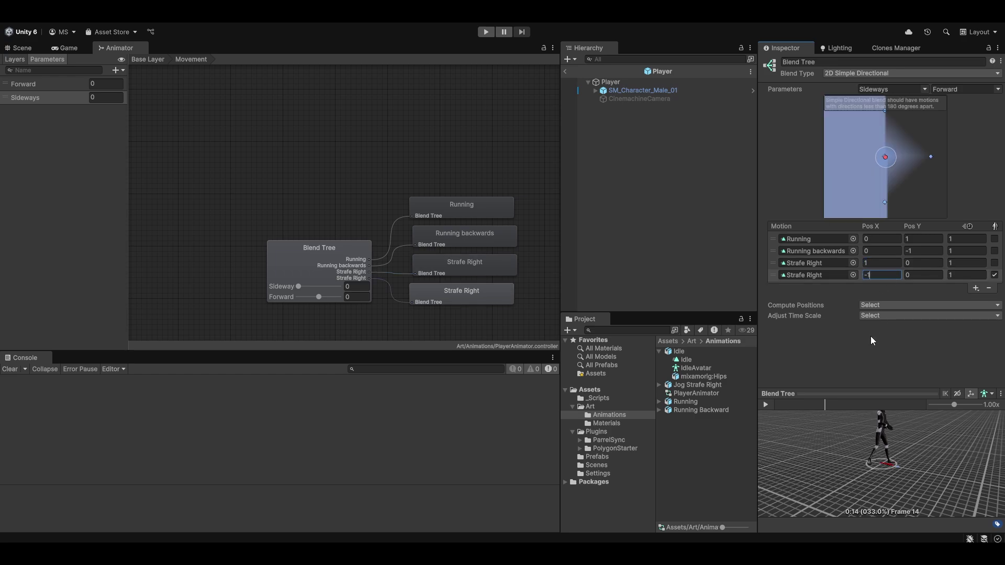
type("-1")
key("Return")
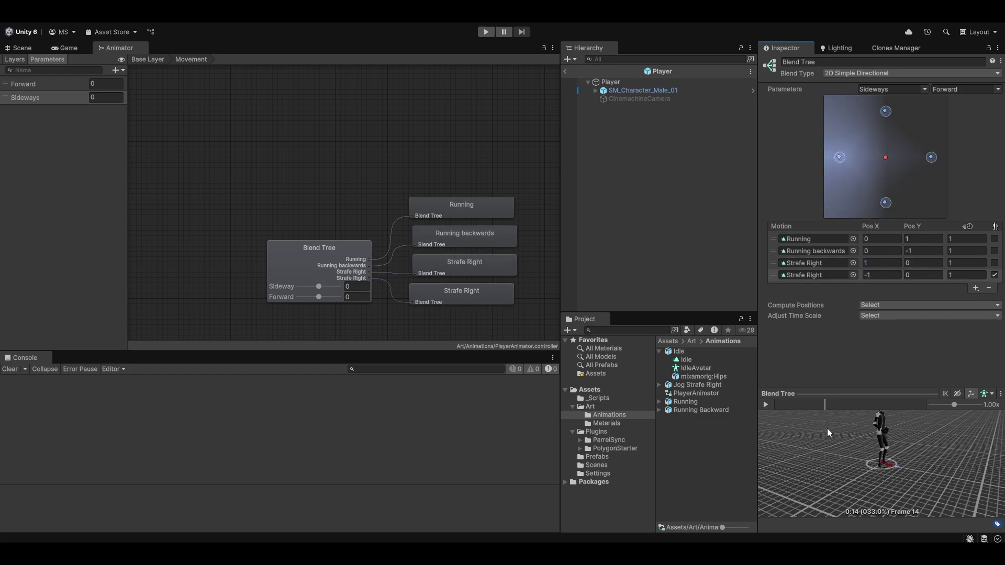
- Enlarge and play the blend tree preview, testing the Sideways parameter at 1 and -1
left_click_drag(827, 428, 867, 350)
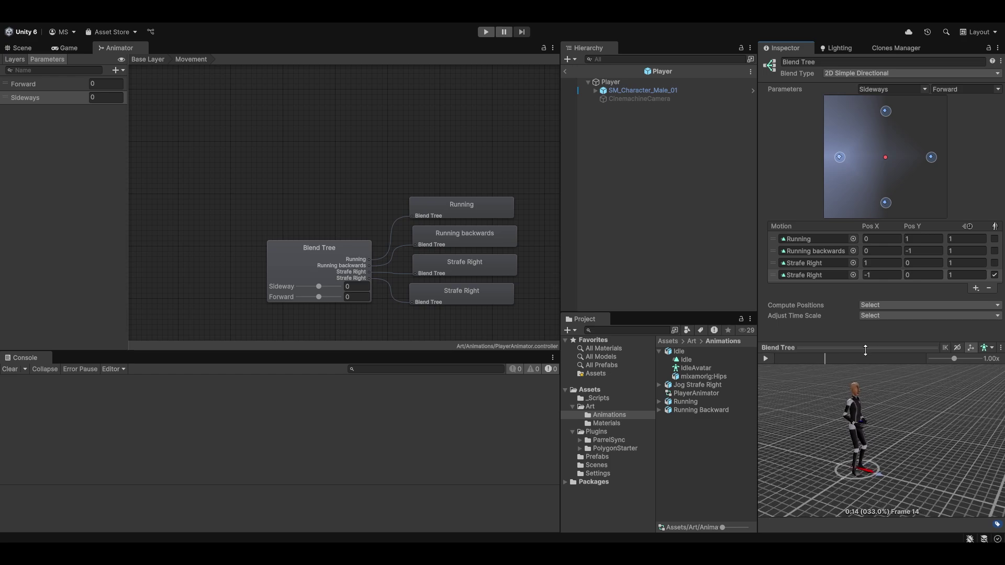
left_click(769, 363)
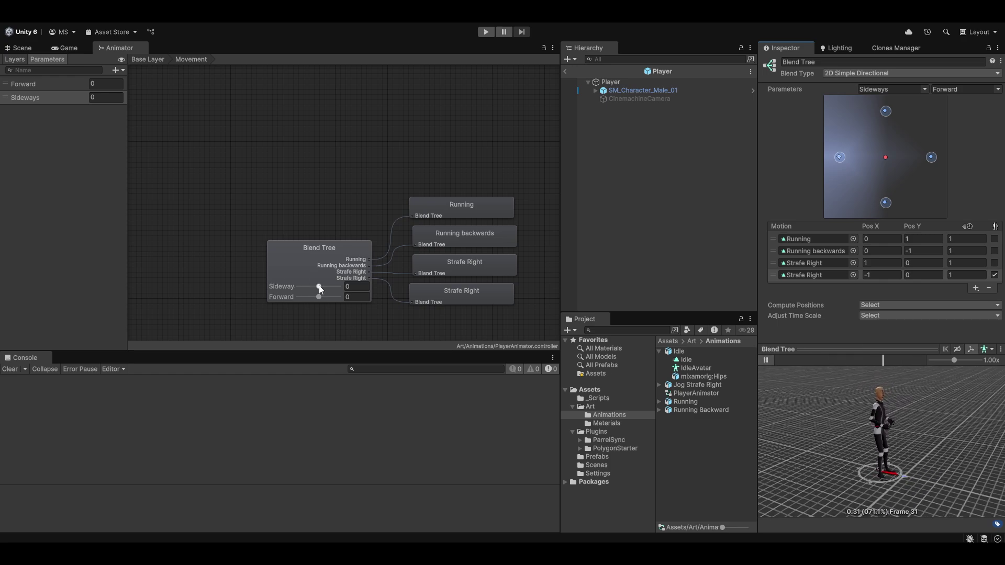
left_click(356, 286)
type("1")
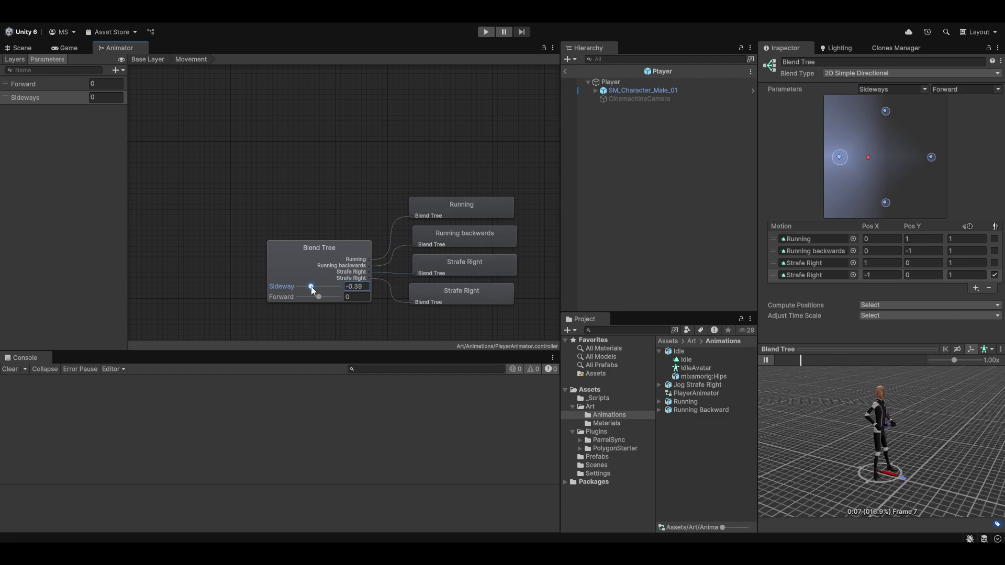
left_click_drag(338, 287, 291, 289)
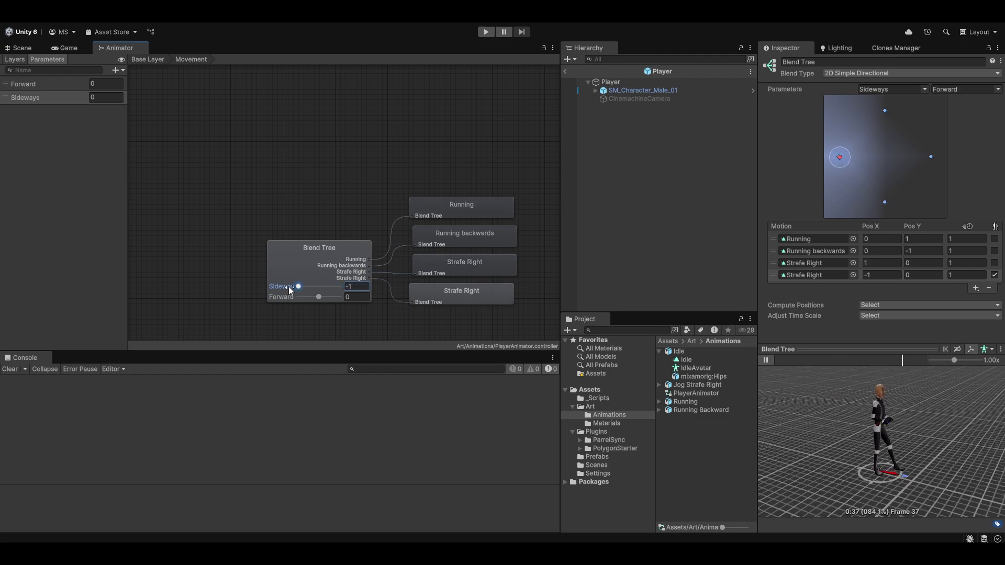
- Preview backward and diagonal movement by varying Forward and Sideways between -1 and 1, and return both values to 0
left_click(352, 287)
type("0")
left_click(320, 299)
left_click_drag(320, 299, 265, 293)
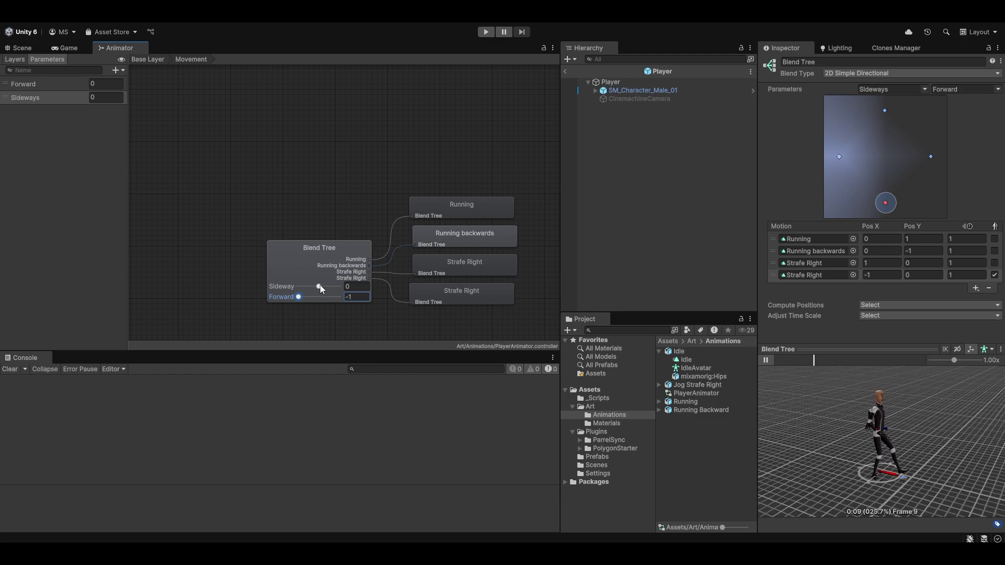
left_click_drag(319, 287, 262, 287)
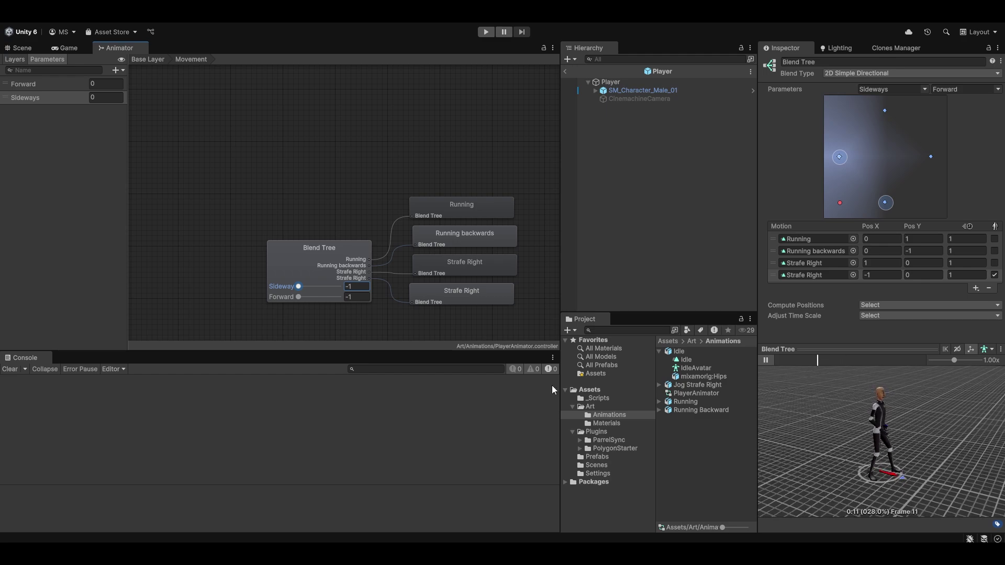
mouse_move(298, 297)
left_mouse_down()
mouse_move(346, 303)
mouse_move(340, 287)
left_mouse_up()
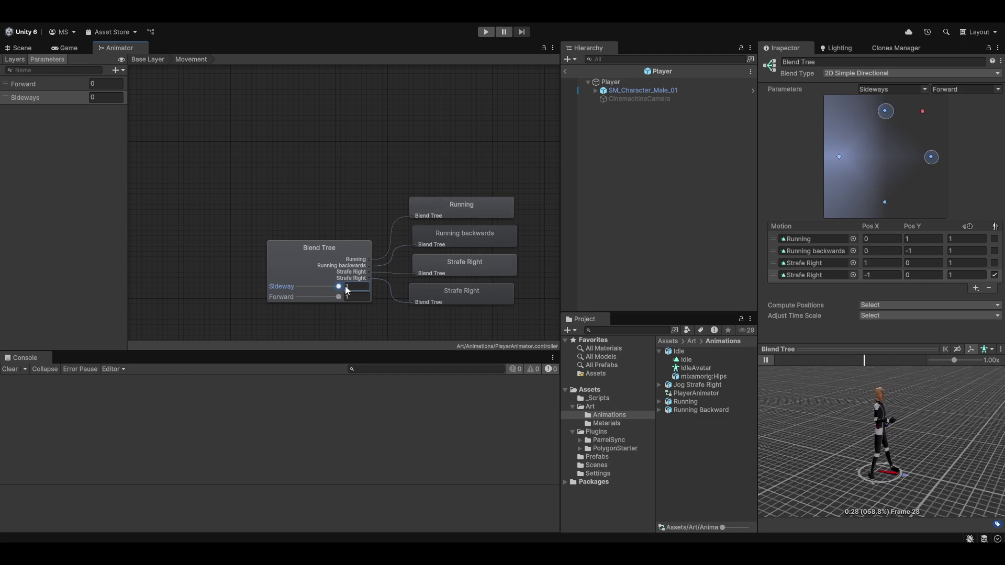
type("0")
key("Tab")
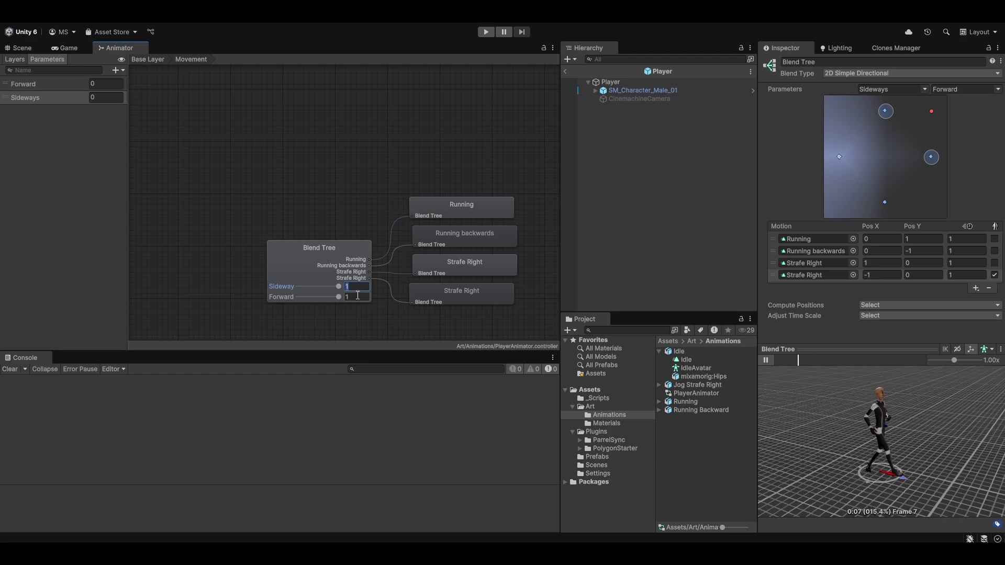
type("0")
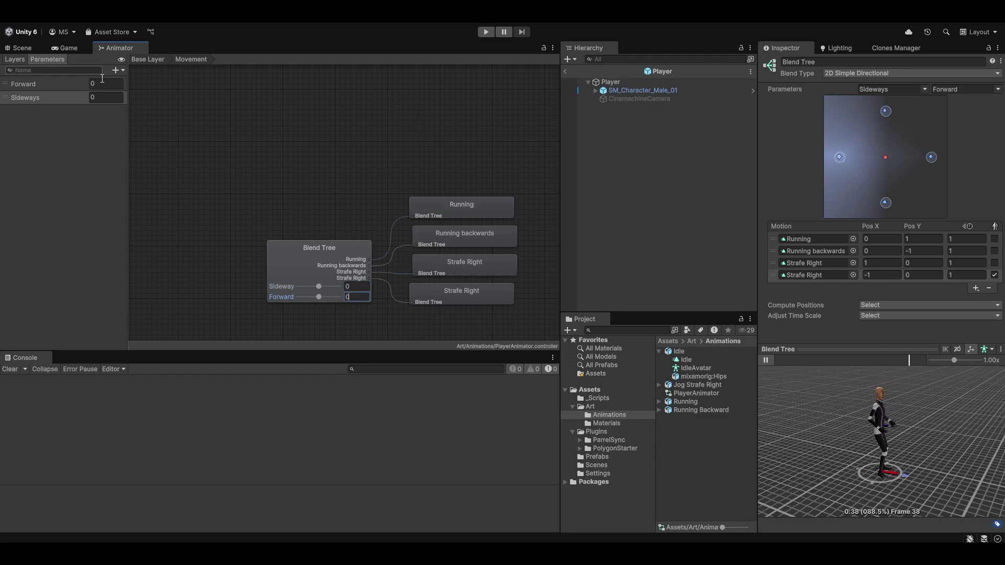
left_click(33, 96)
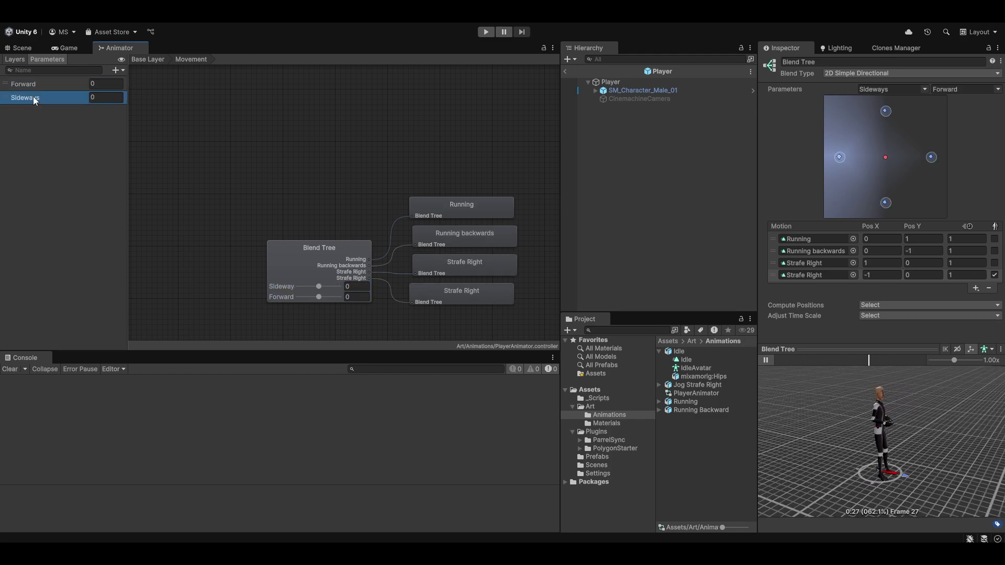
left_click(27, 86)
left_click(31, 97)
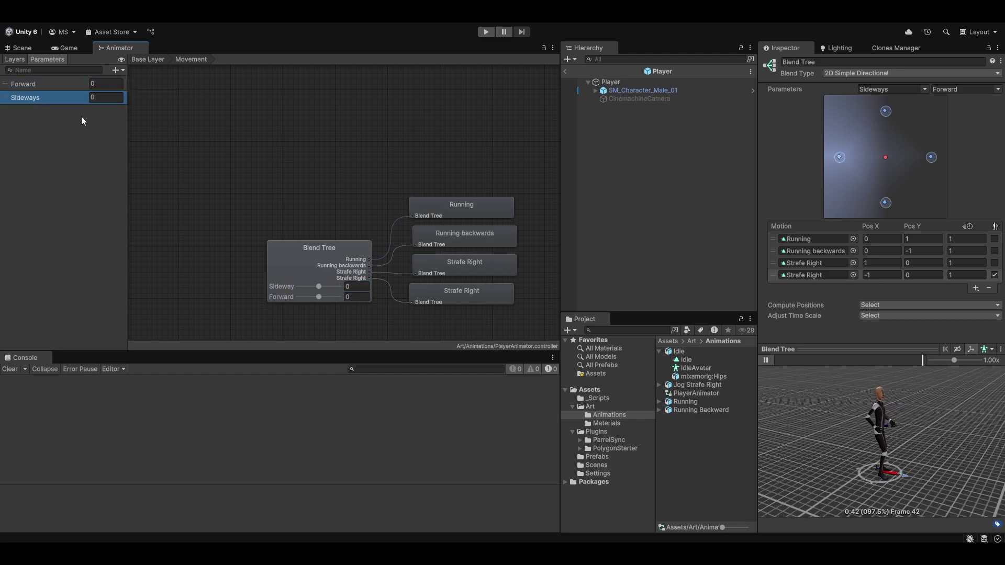
- Open the Player prefab, select its SM_Character_Male_01 model and show it in the Scene view
left_click(565, 71)
left_click(607, 455)
double_click(682, 360)
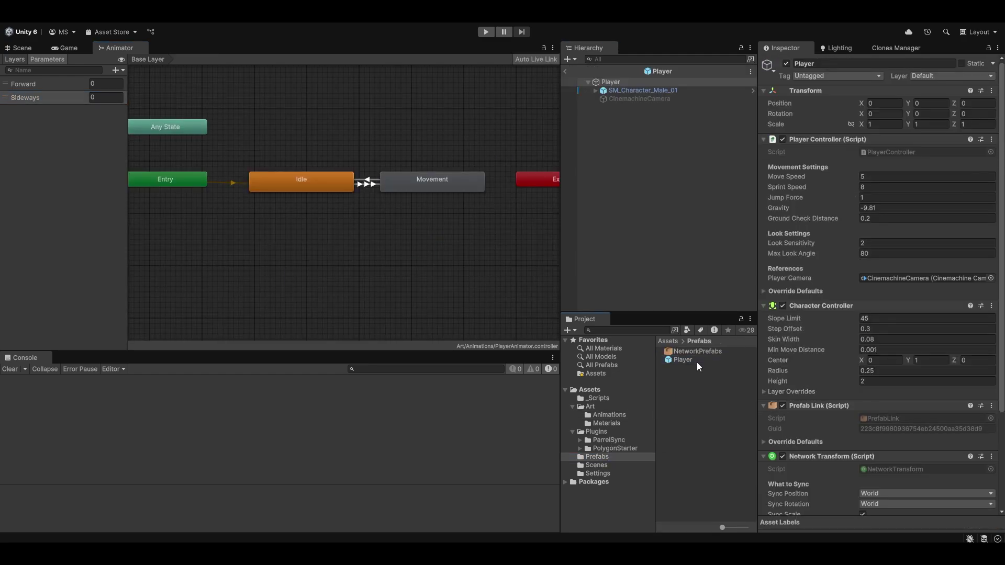
left_click(665, 90)
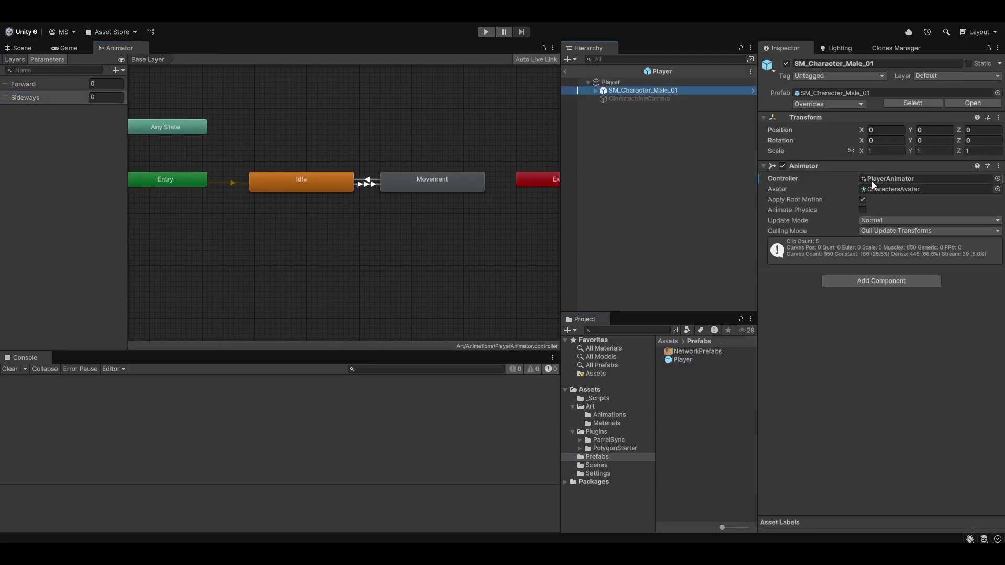
left_click(26, 47)
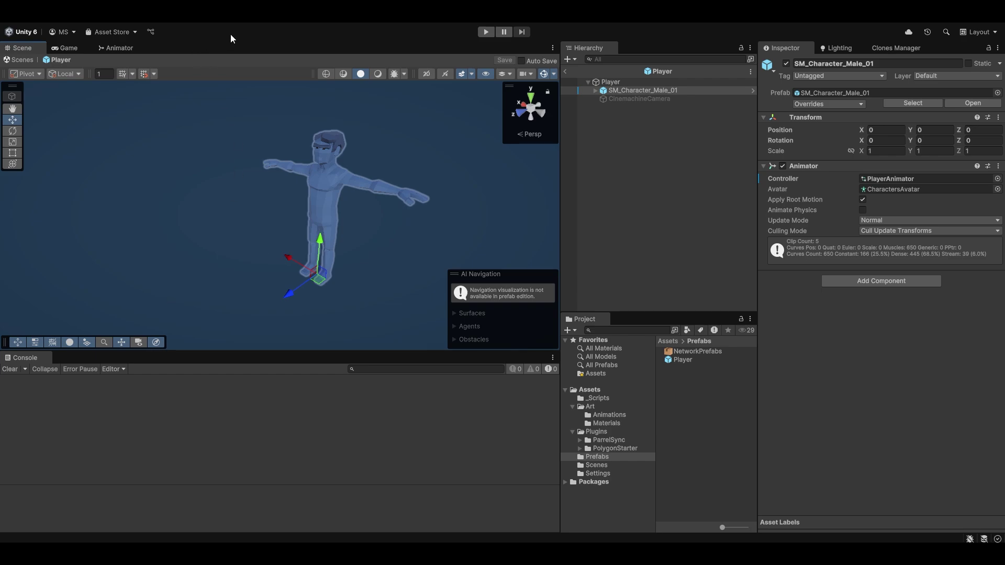
- Open the Animation window and dock it beside the Console
left_click(233, 12)
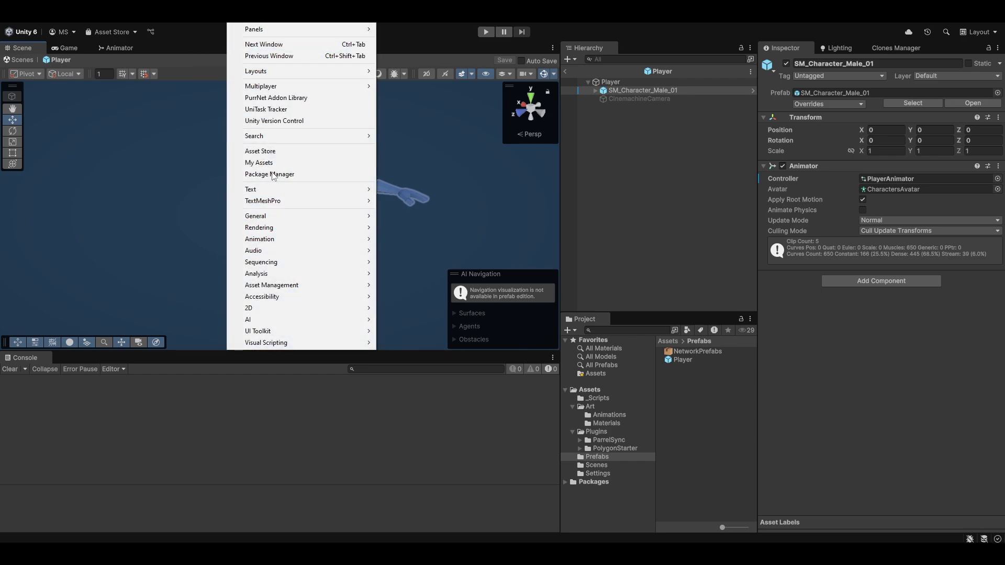
mouse_move(270, 242)
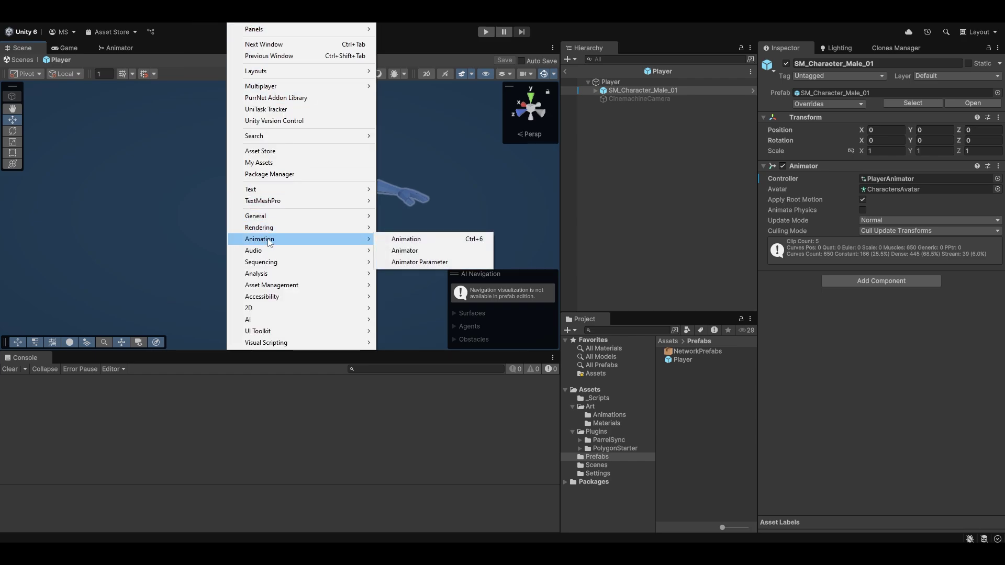
left_click(439, 241)
left_click_drag(366, 208, 114, 359)
- Play the Idle clip on the character in the Animation window and view the model closer from the front
left_click(71, 381)
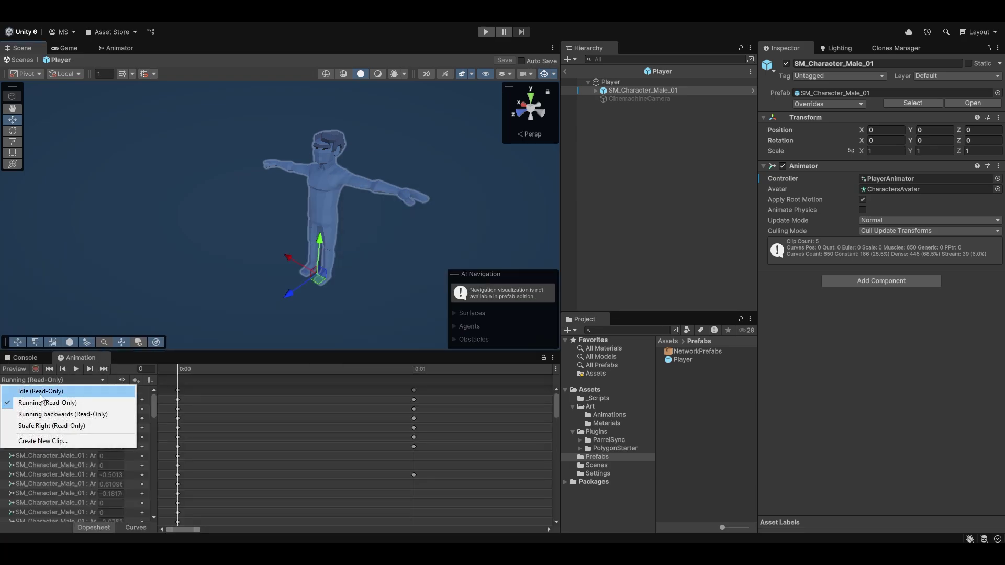
left_click(41, 393)
left_click(75, 368)
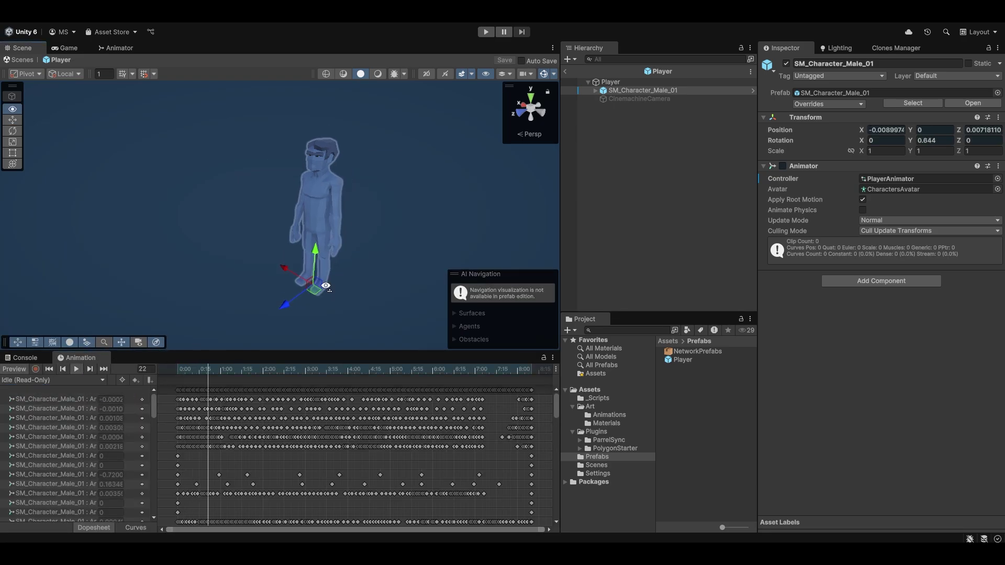
left_click_drag(325, 285, 323, 234, "alt")
- Preview the Running clip on the character and examine its feet up close and from farther away
left_click(74, 380)
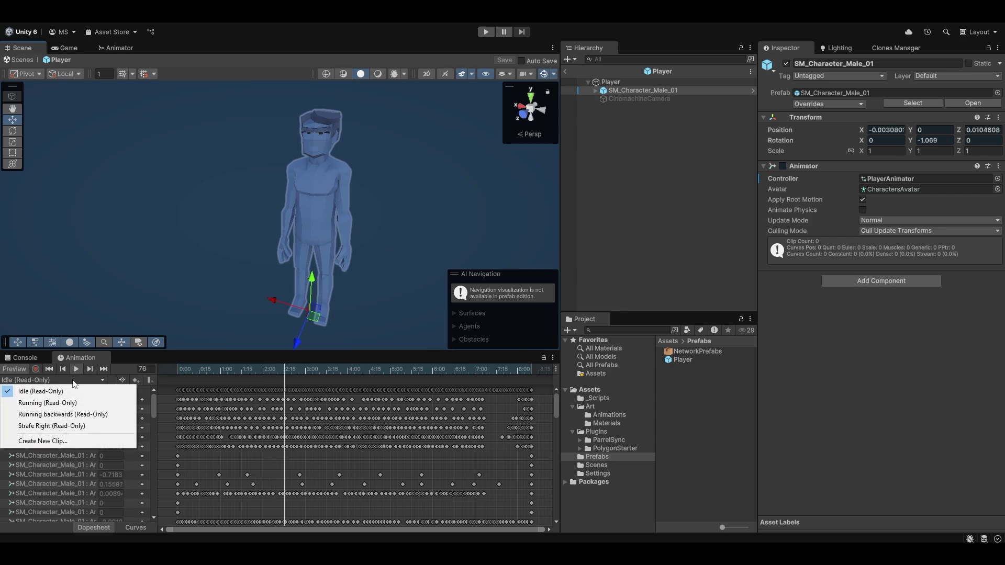
left_click(47, 403)
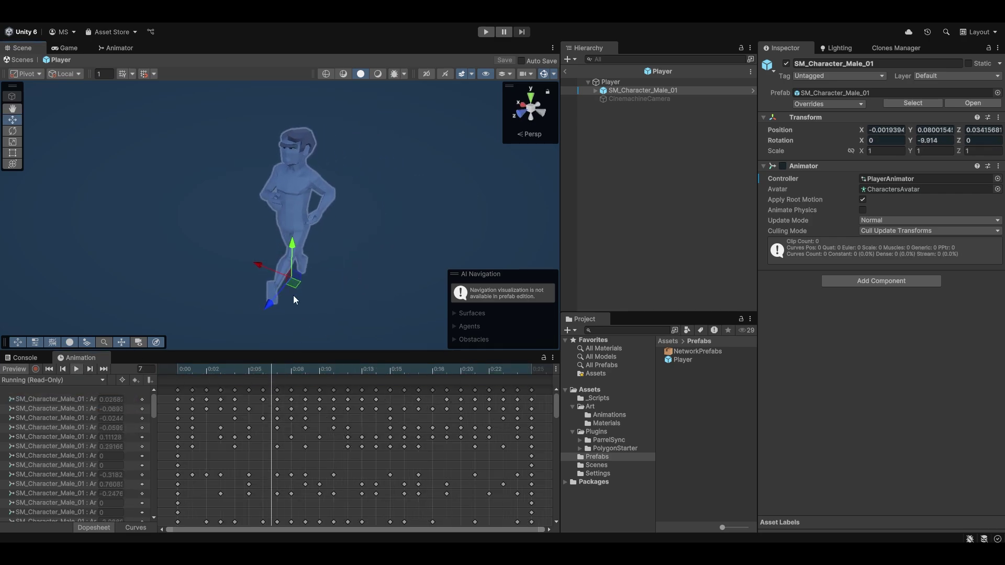
scroll(295, 299, "up", 8)
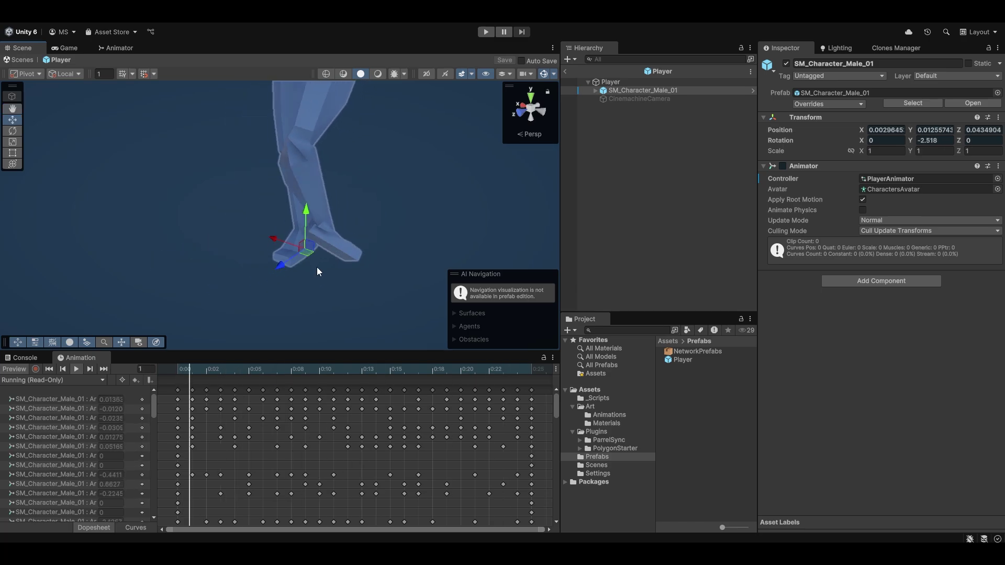
scroll(341, 261, "down", 8)
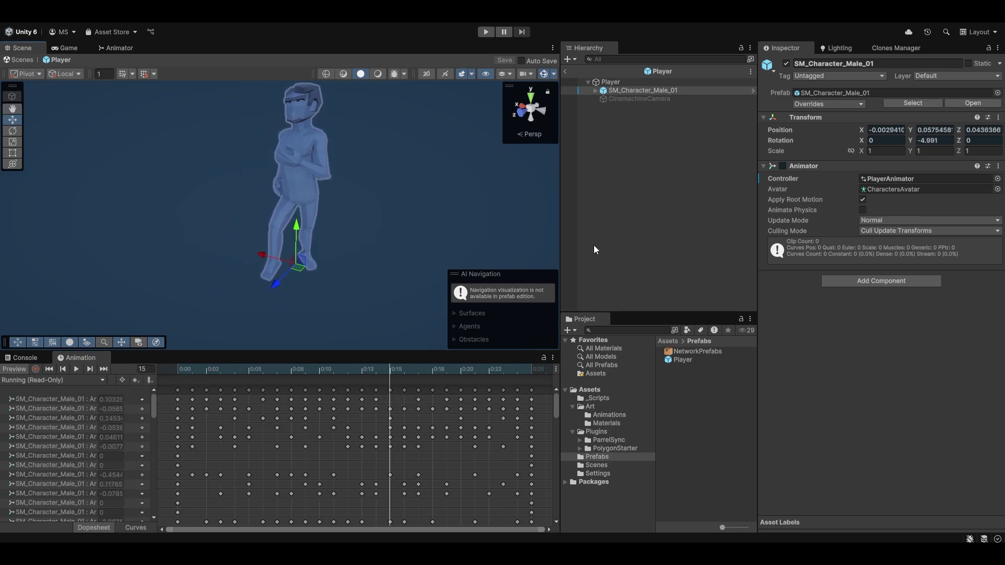
scroll(328, 216, "up", 5)
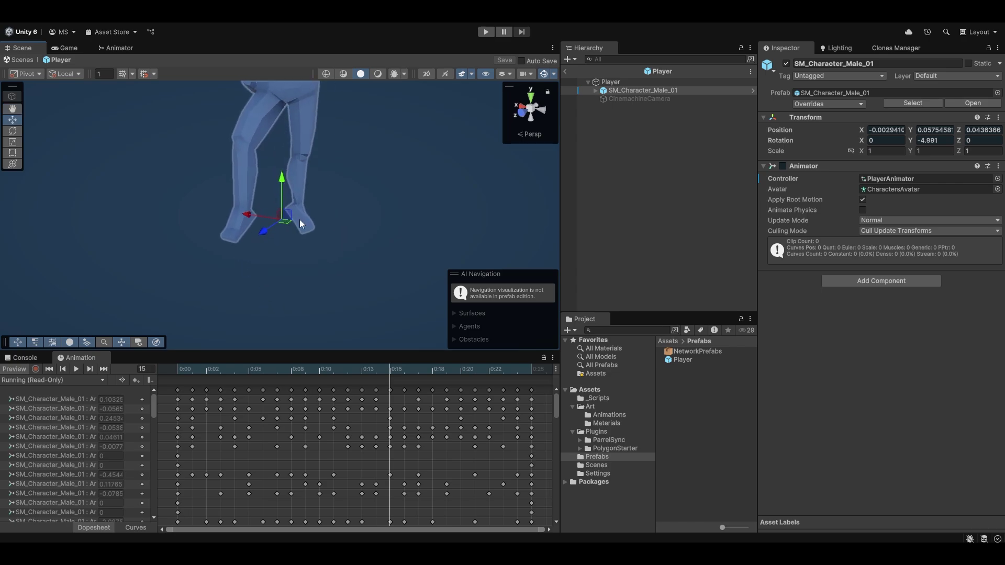
scroll(294, 201, "down", 5)
left_click(716, 174)
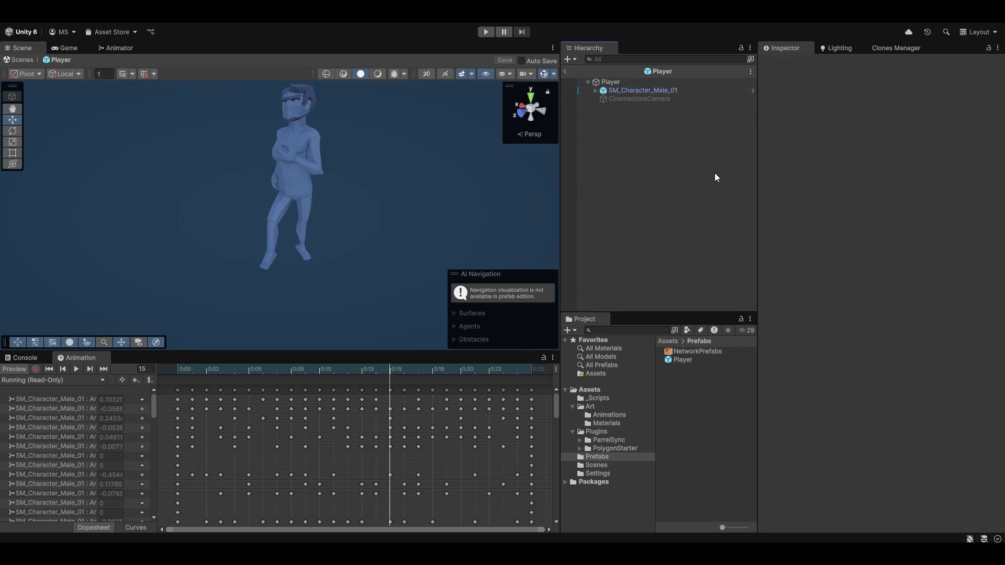
- Inspect the Rig import settings of X Bot@T-Pose and its available animation types
left_click(604, 92)
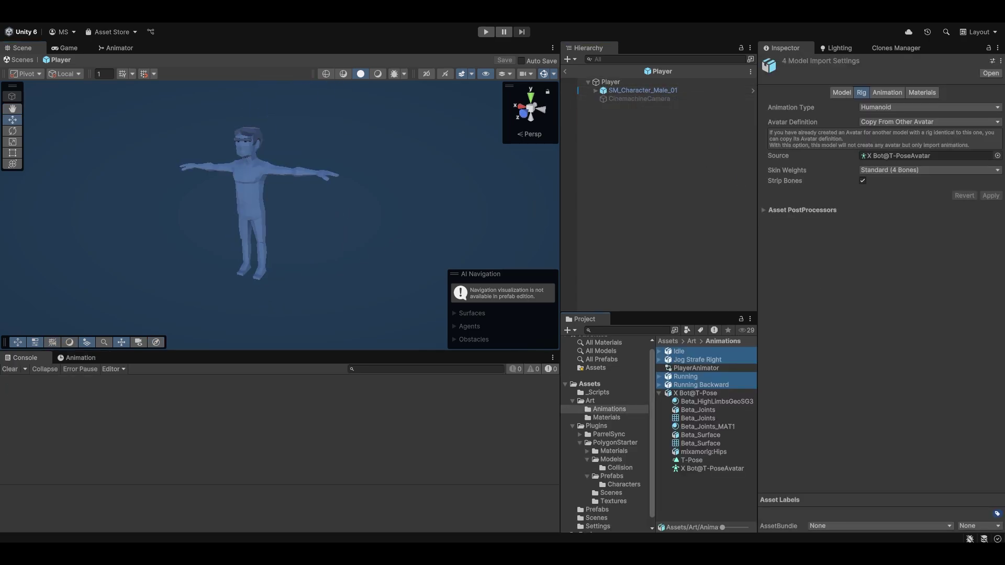
left_click(690, 290)
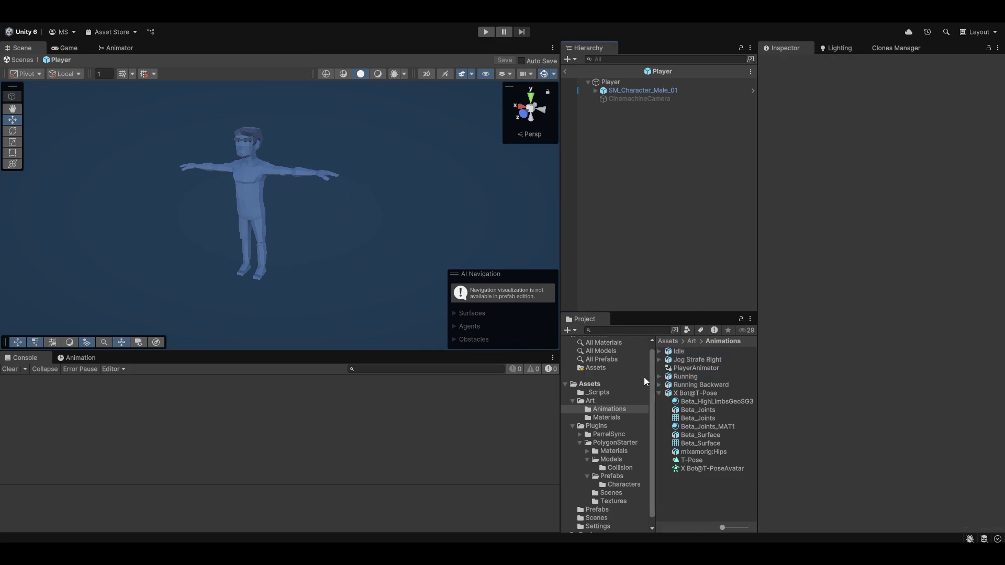
left_click(697, 396)
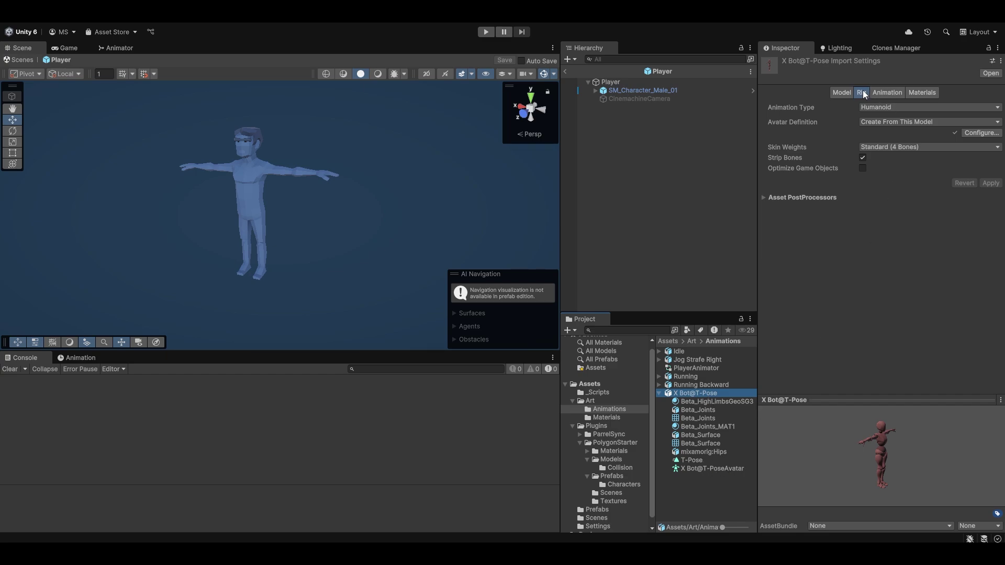
left_click(868, 107)
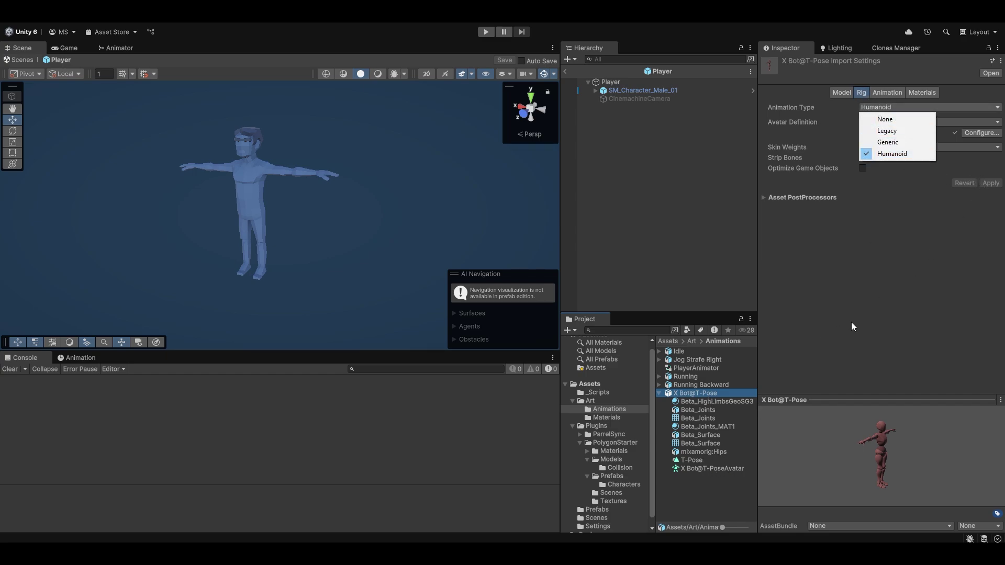
- Check the shared Rig settings of the Idle, Jog Strafe Right, Running and Running Backward models, keeping Avatar Definition on Copy From Other Avatar
left_click(688, 383)
left_click(690, 377, "ctrl")
left_click(698, 359, "ctrl")
left_click(709, 351, "ctrl")
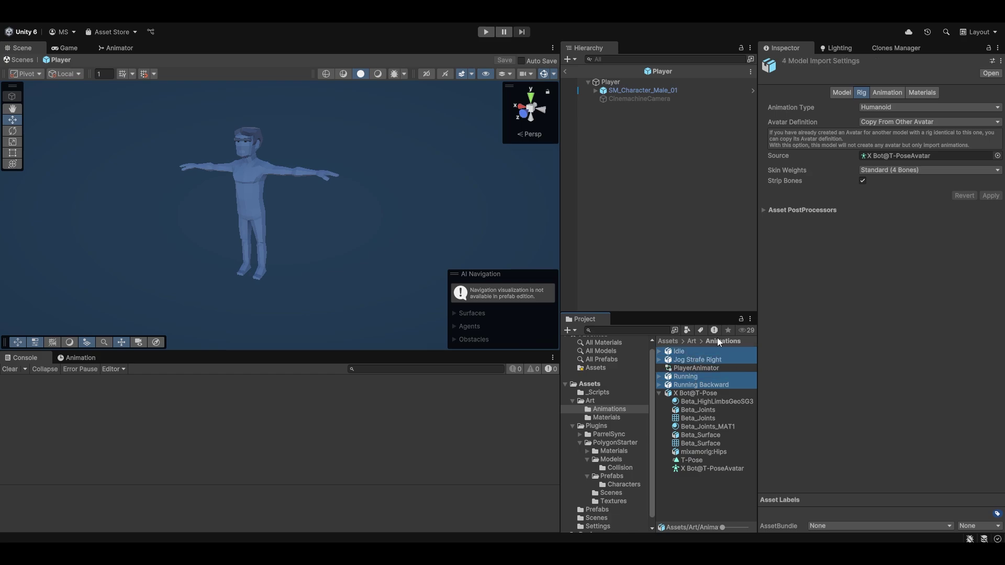
left_click(878, 124)
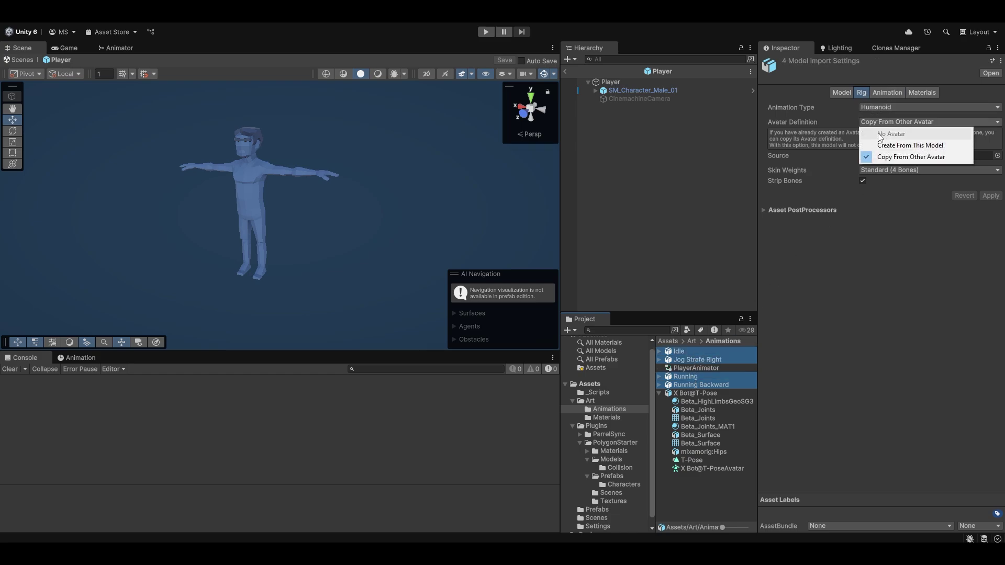
left_click(910, 156)
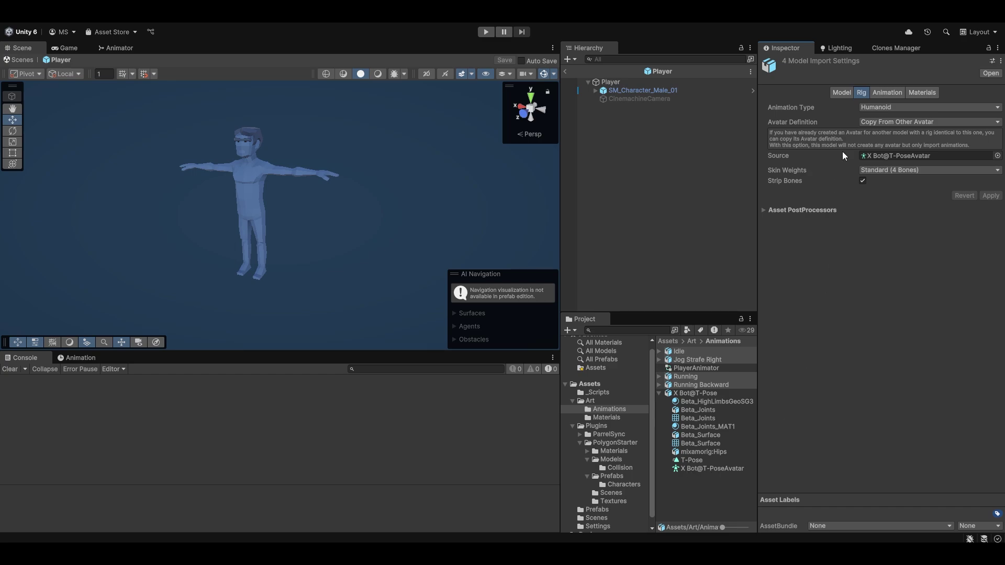
left_click(486, 32)
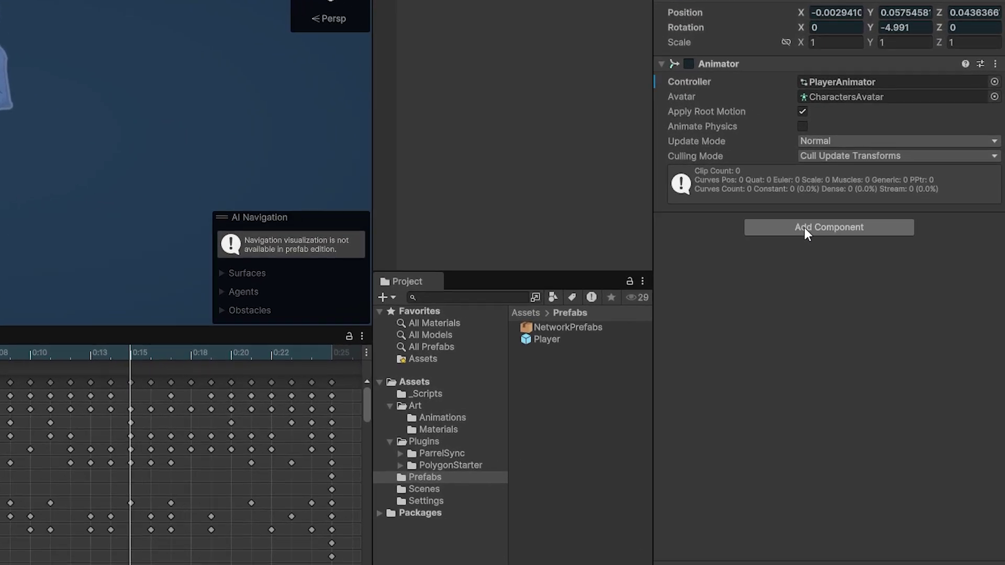
- Add a Network Animator component to SM_Character_Male_01 with Auto Sync Parameters turned off
left_click(858, 280)
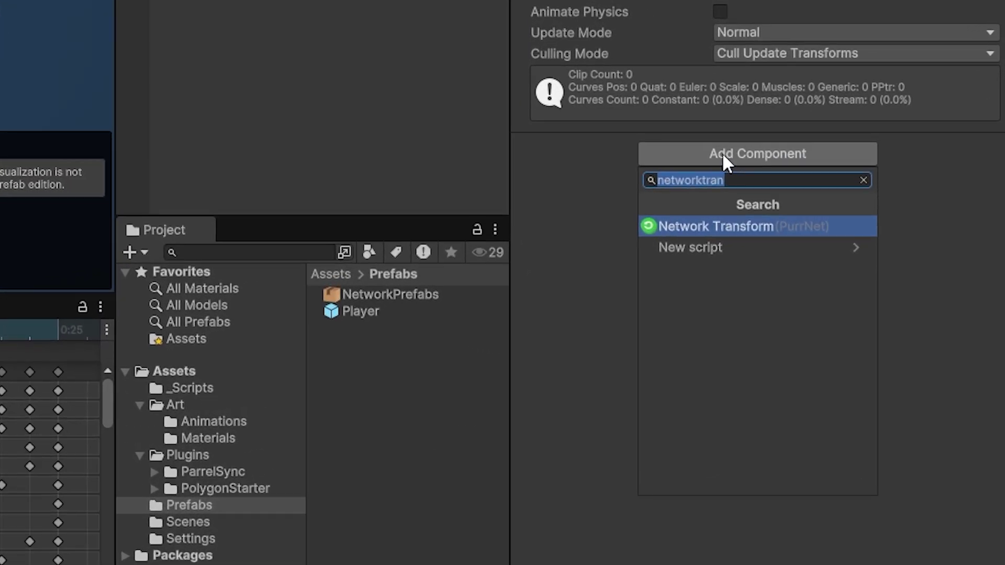
type("networkani")
key("Return")
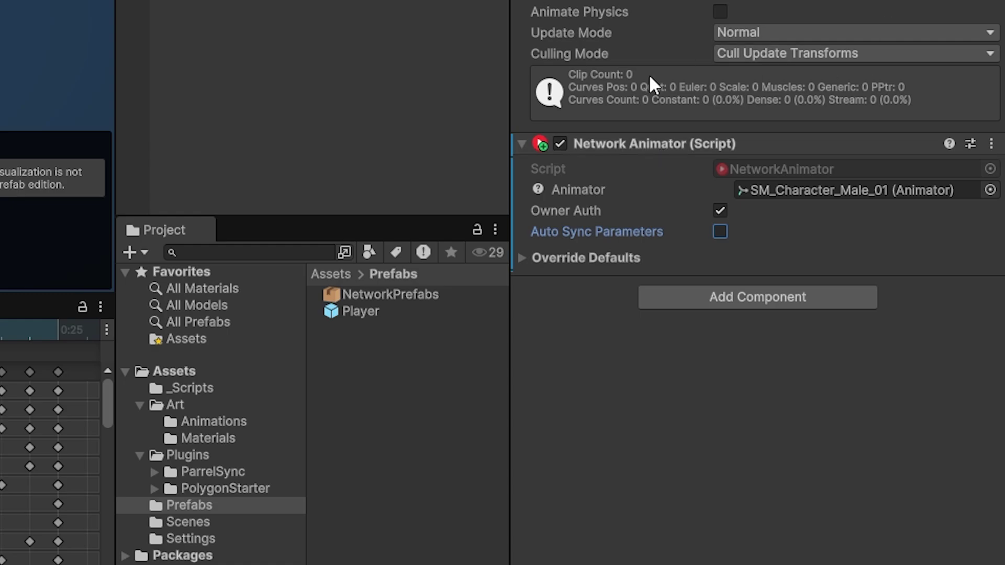
left_click(720, 232)
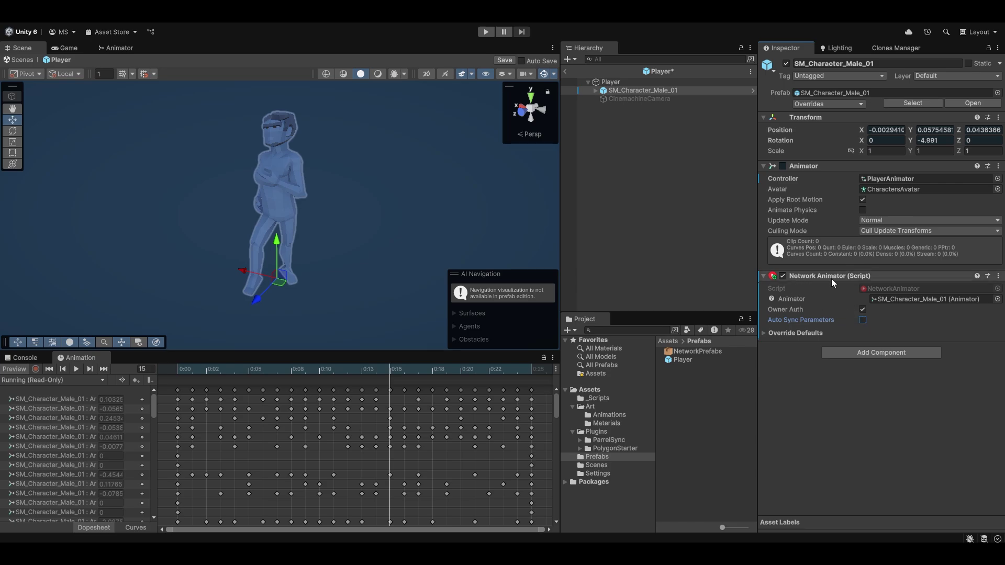
- Open the Player object's PlayerController script and declare a serialized private NetworkAnimator field named animator under the References fields
left_click(625, 82)
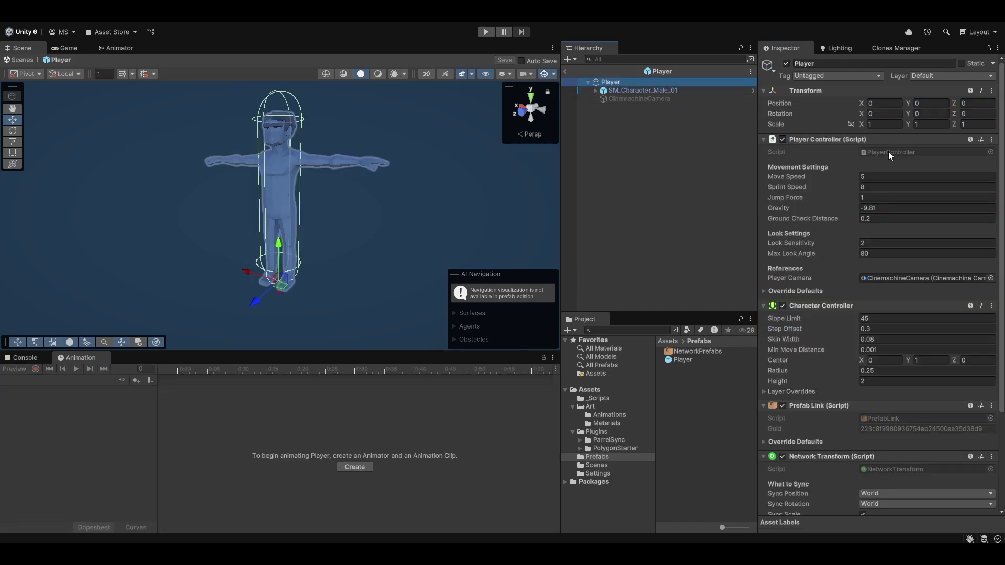
double_click(888, 152)
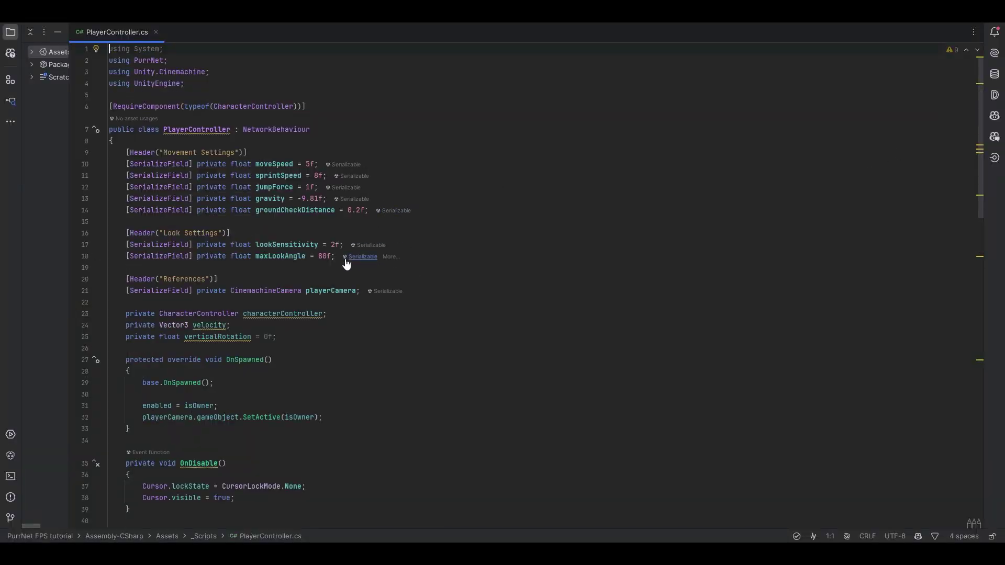
key("Return")
type("[seriali")
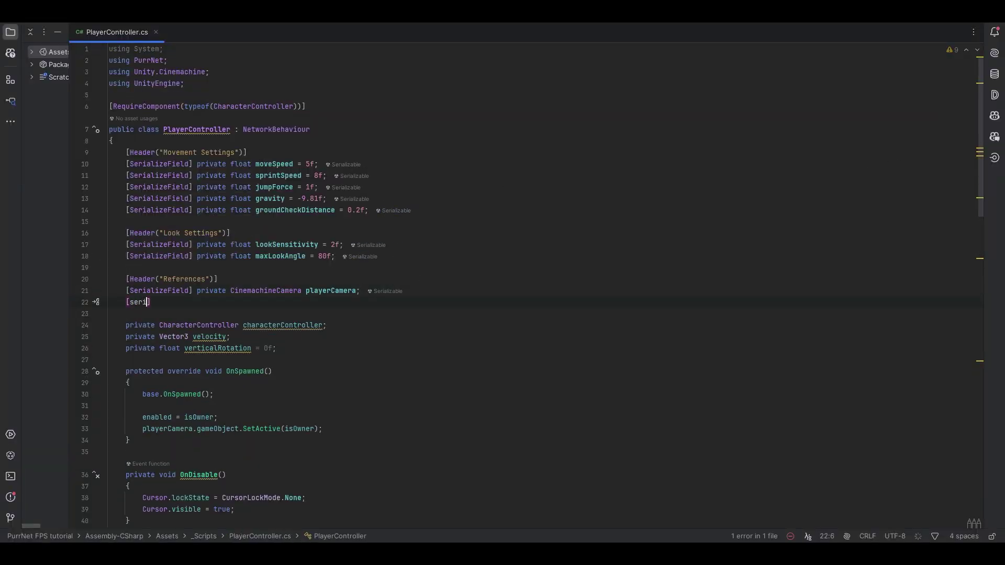
type("ze")
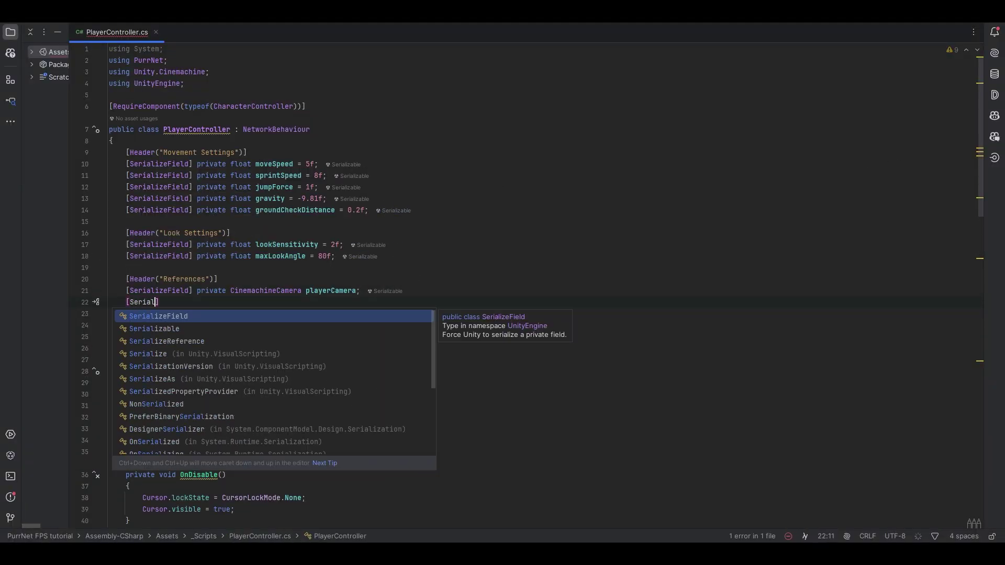
key("Return")
type("private NetworkAnimator")
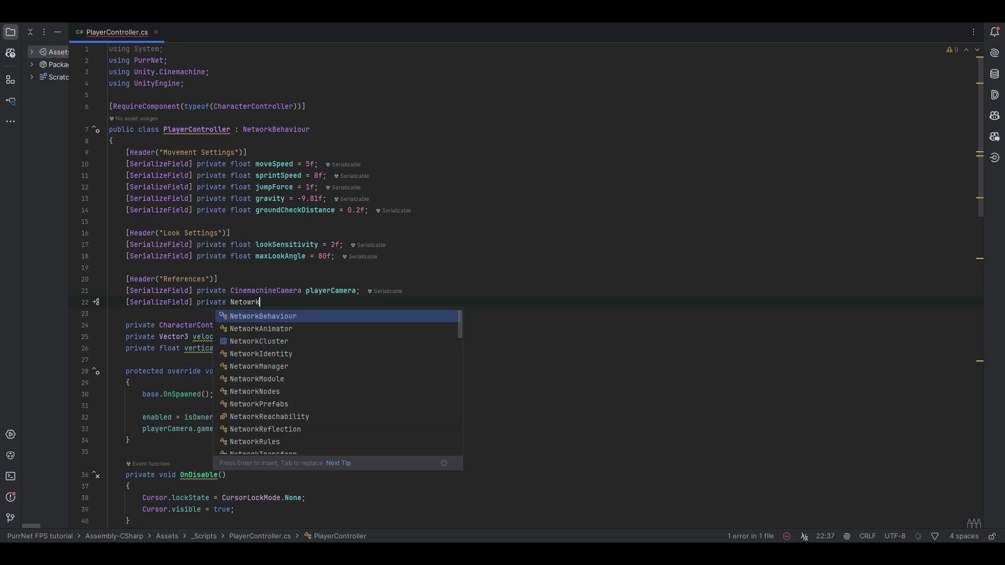
type(" animator;")
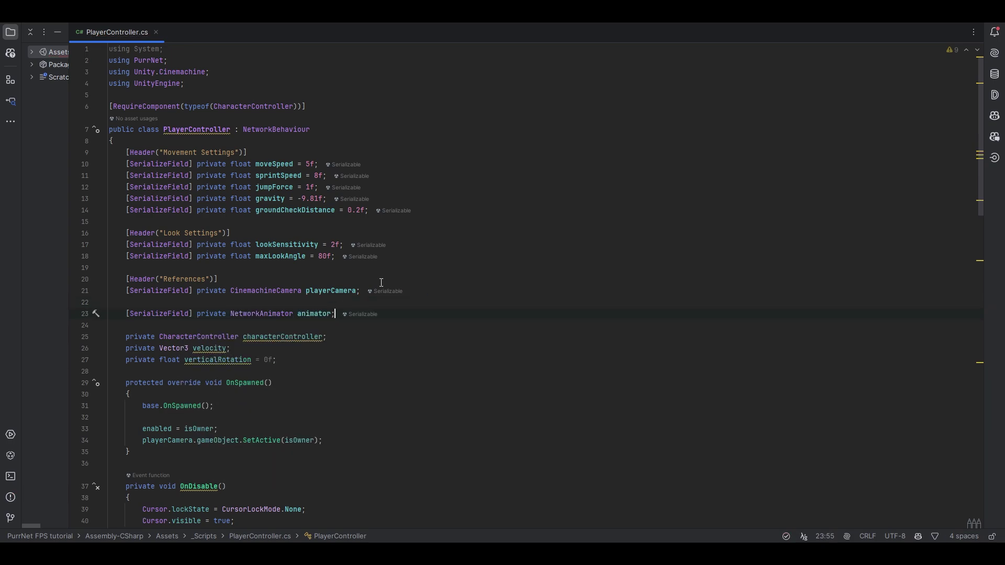
key("Down")
key("Down")
- Add the comment "//Handle animations" at the end of the HandleMovement method, after the velocity move call
scroll(322, 297, "down", 15)
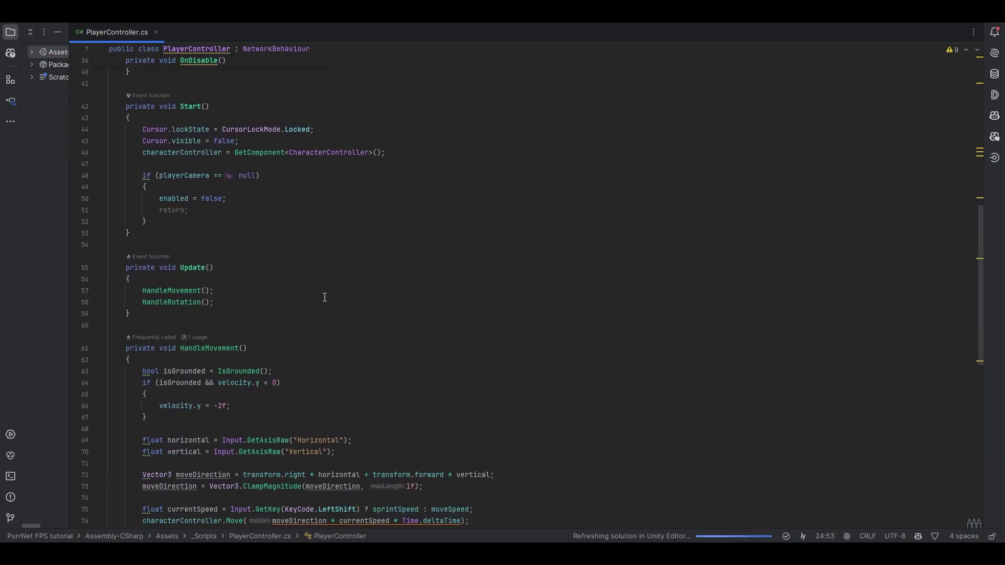
scroll(325, 296, "down", 1)
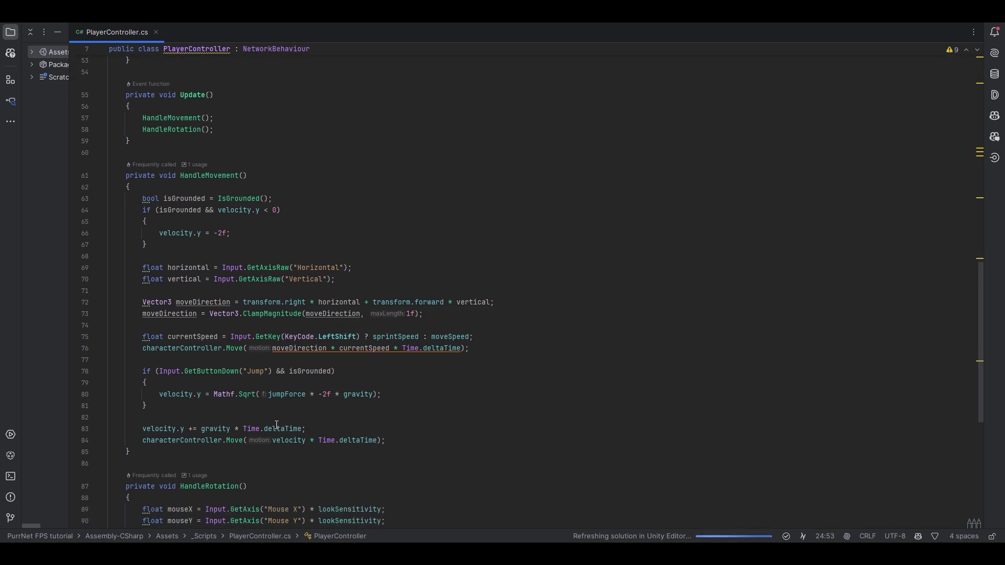
left_click(168, 430)
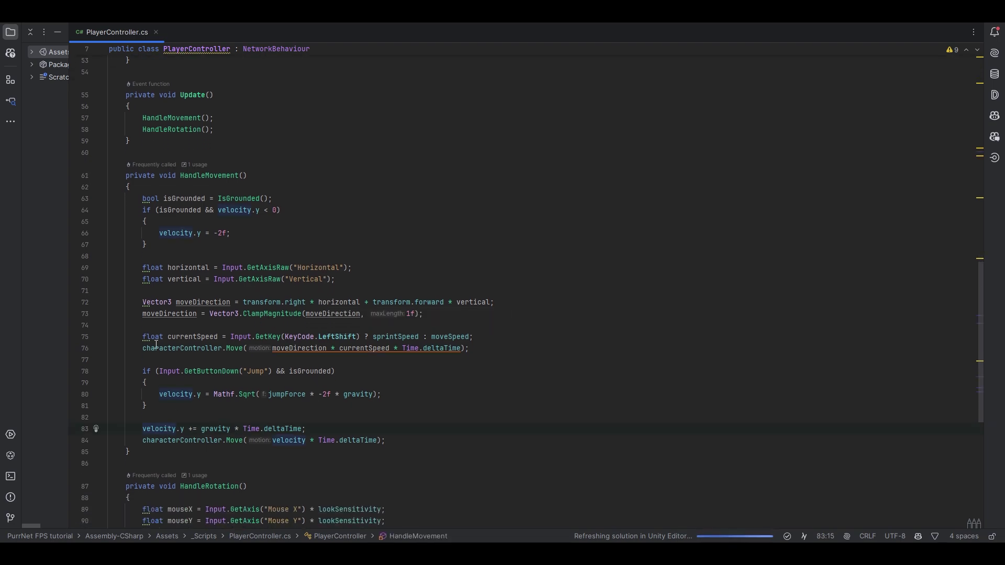
left_click(287, 440)
key("Return")
key("Return")
type("//")
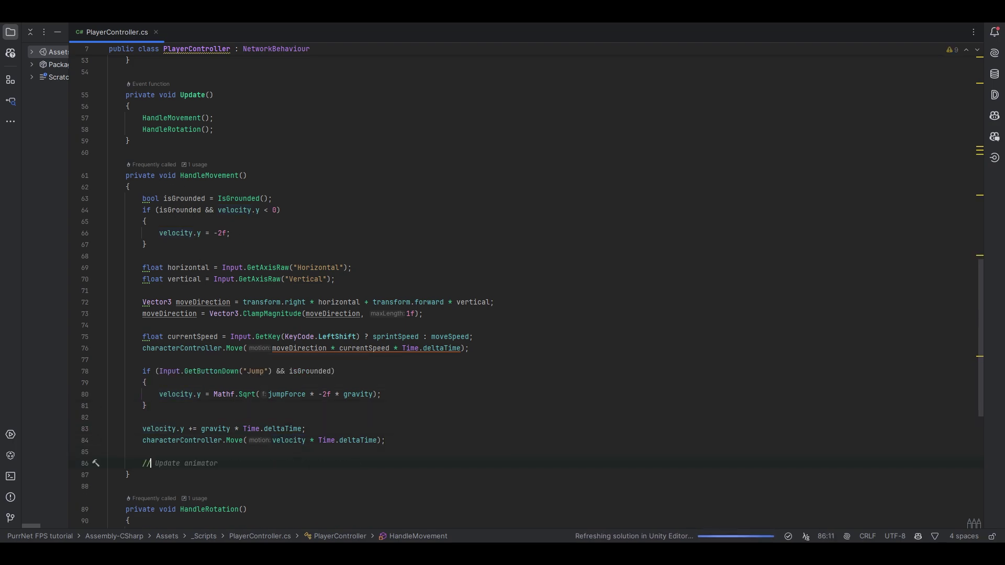
type("Handle")
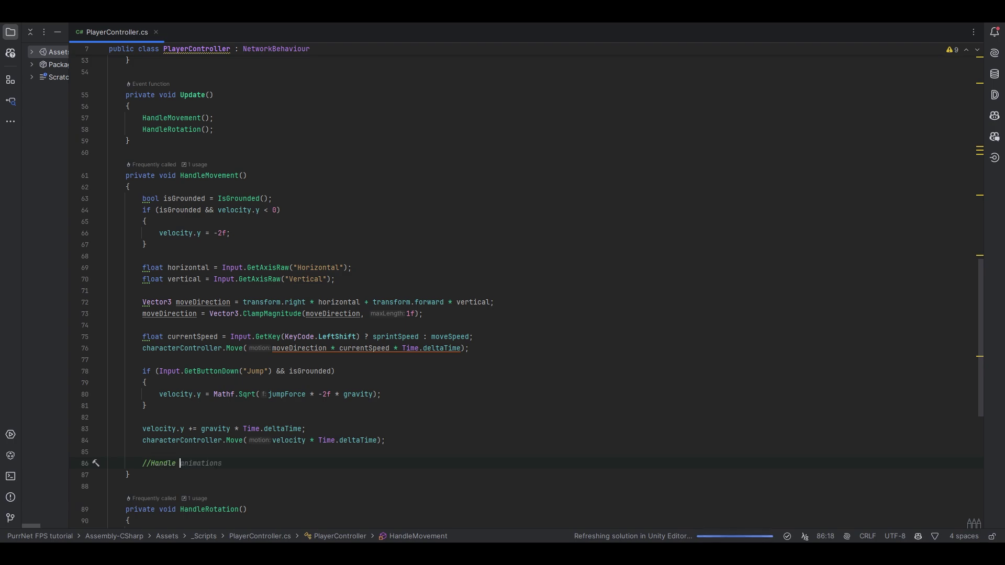
type(" animations")
key("Return")
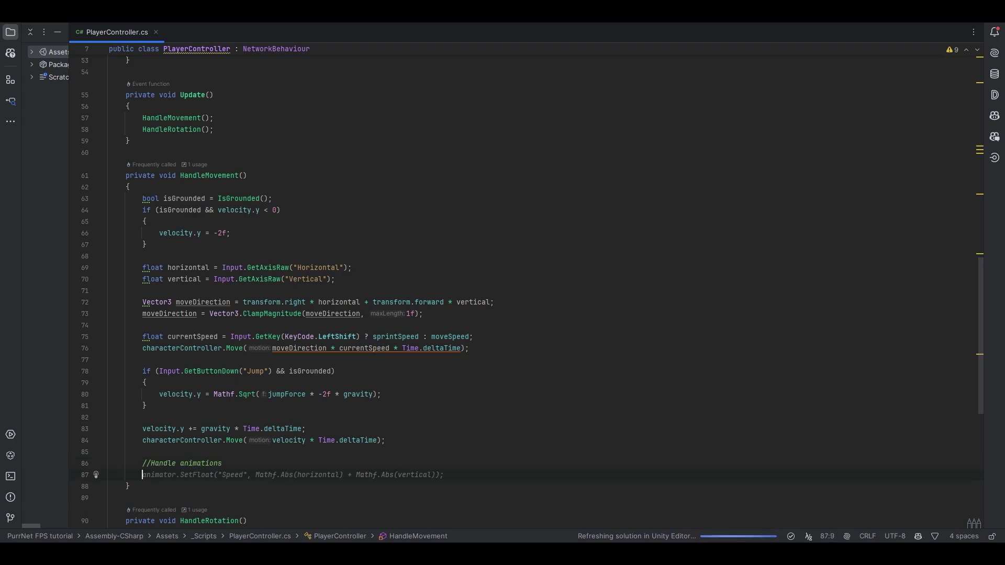
- Below the comment, write an animator.SetFloat call that sets "Forward" to velocity.z
type("animator.set")
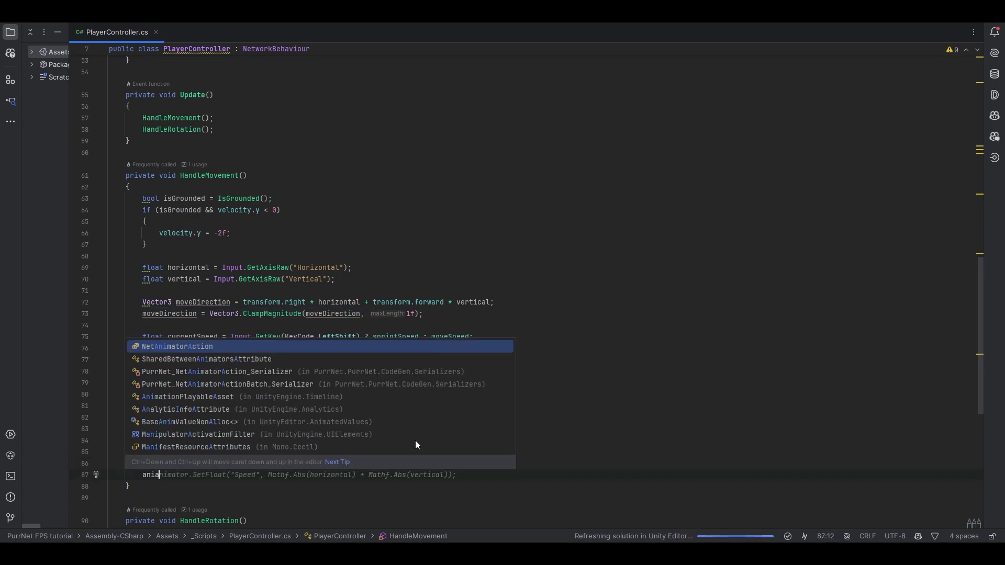
type("fl")
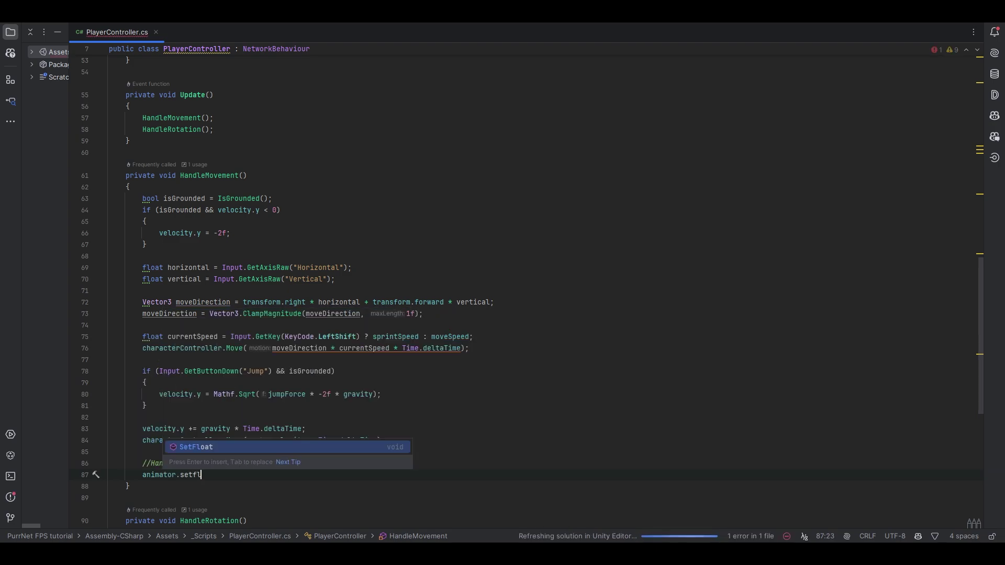
key("Return")
type("\"F")
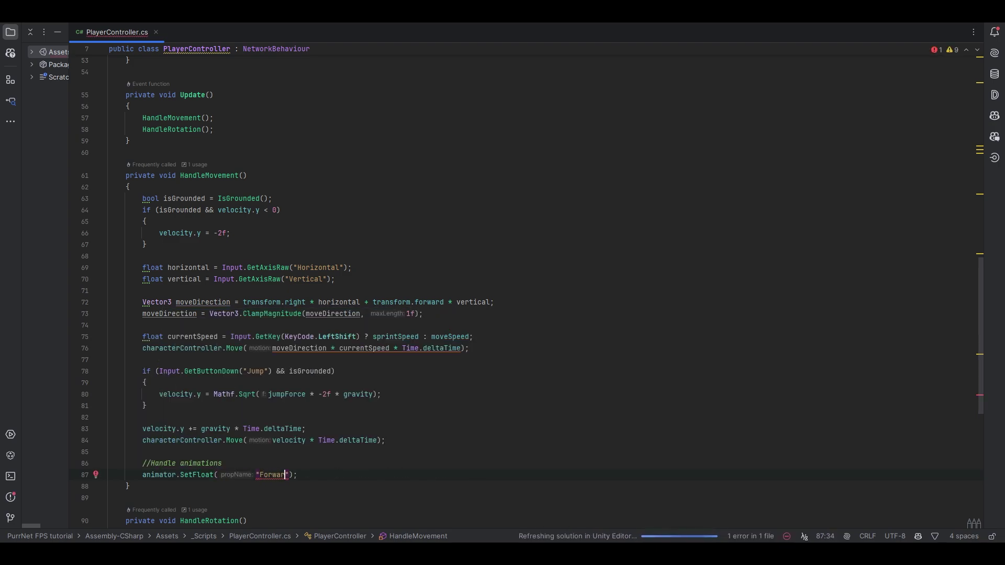
type("orward\", ")
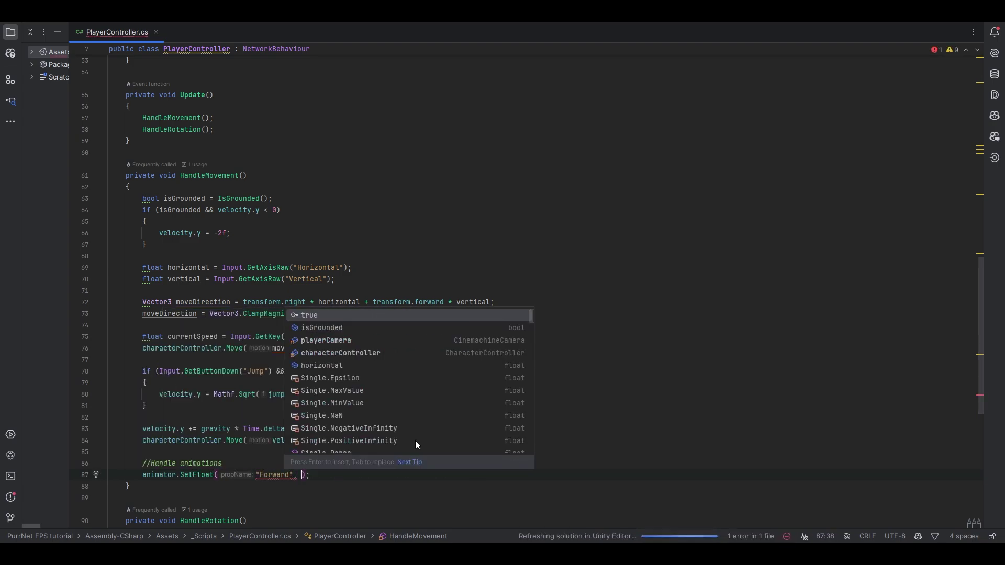
type("velo")
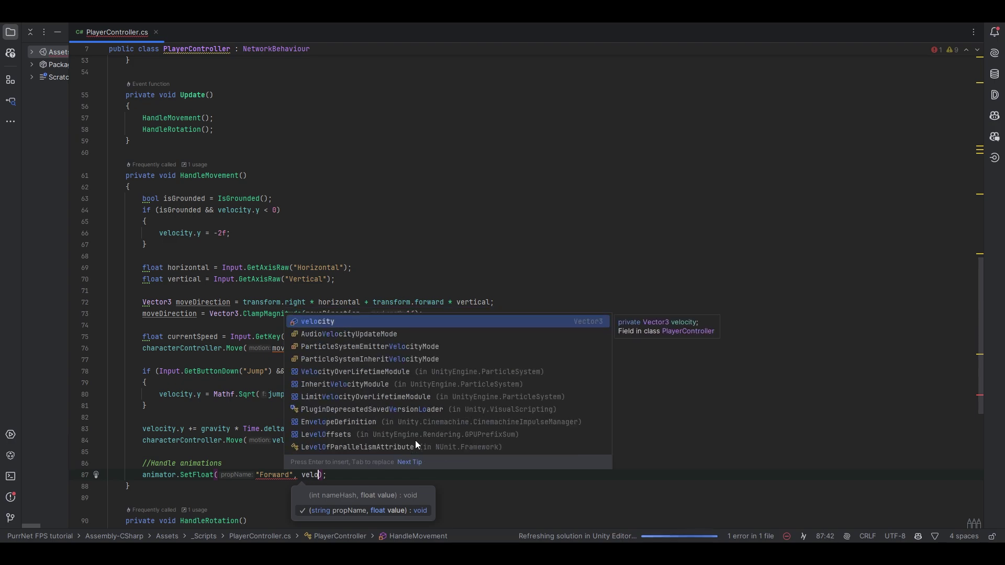
key("Return")
type(".z")
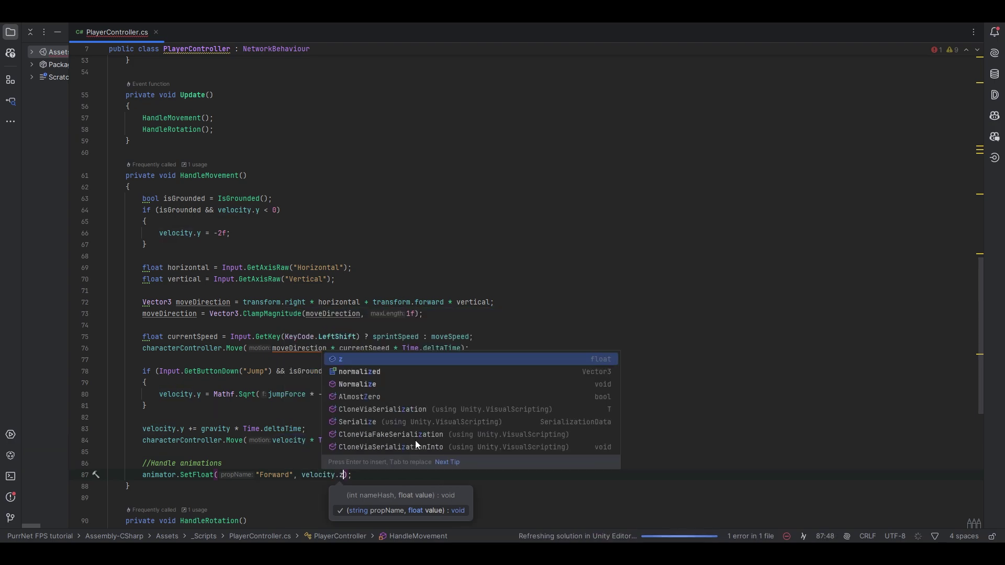
- Replace velocity.z with vertical as the value passed to the "Forward" SetFloat call
key("Escape")
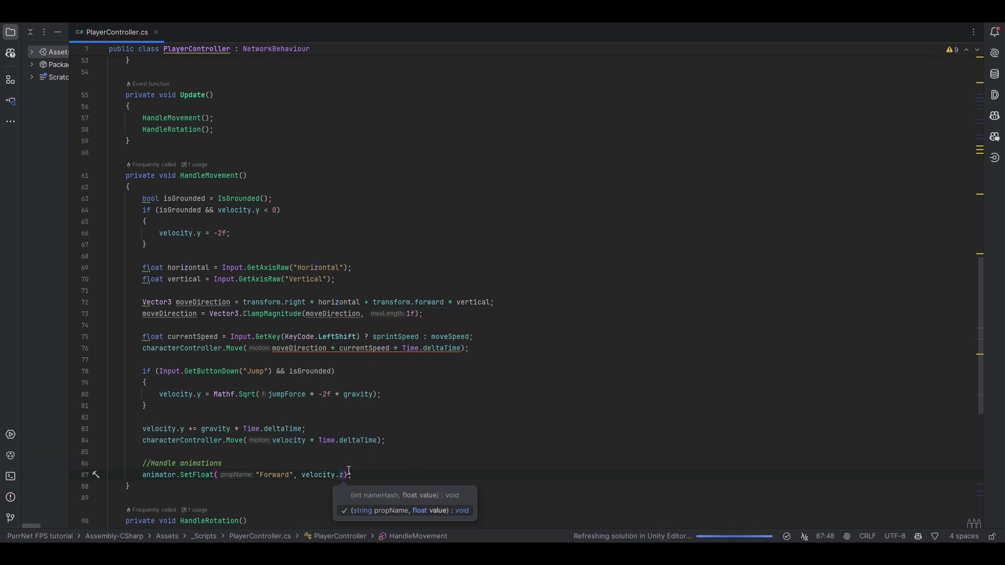
left_click_drag(343, 477, 303, 479)
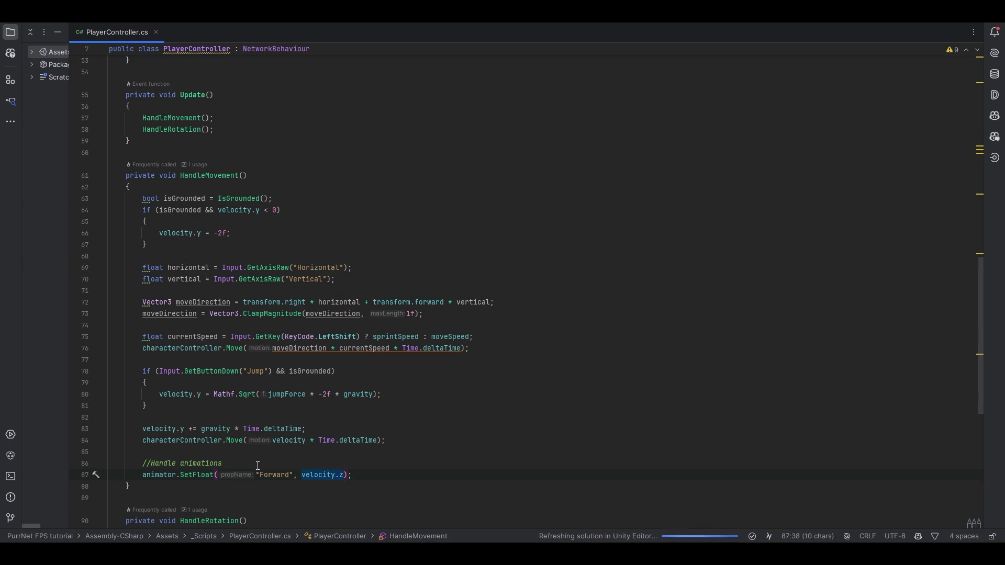
key("BackSpace")
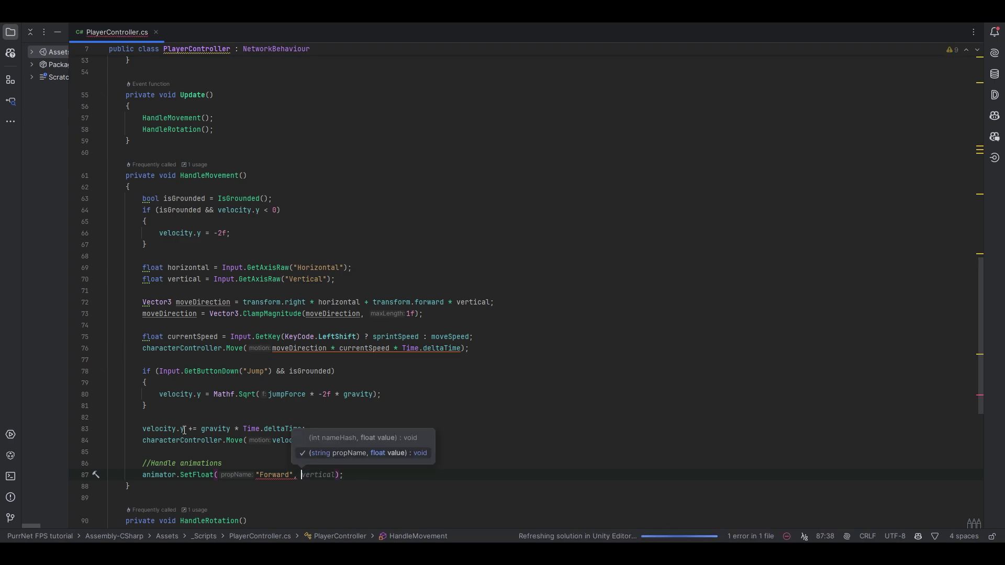
left_click(231, 462)
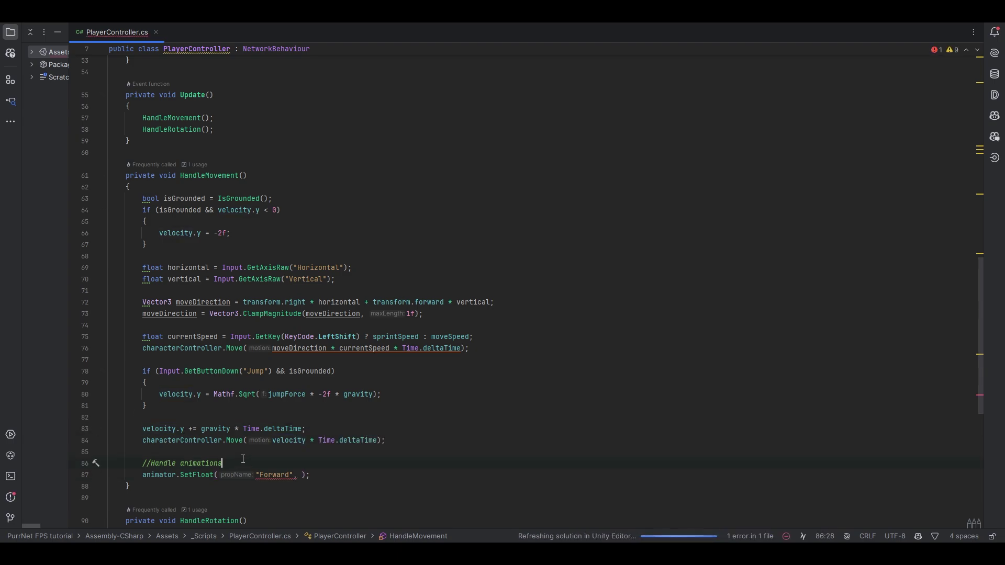
left_click(188, 268)
left_click(303, 474)
type("vertical")
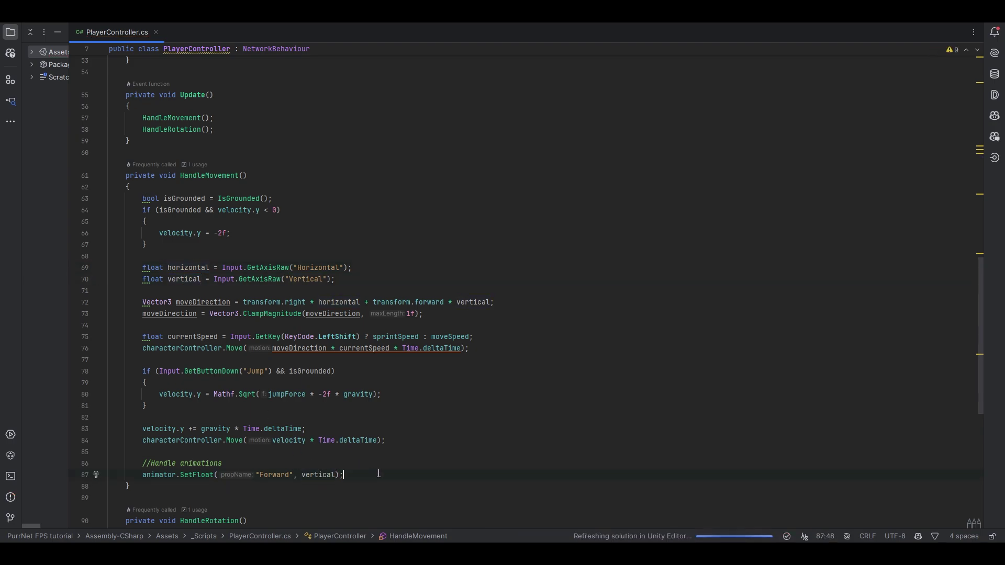
- Duplicate the SetFloat line below itself and change the copy so it sets "Sideways" to horizontal
key("ctrl+d")
double_click(267, 486)
type("Sidewa")
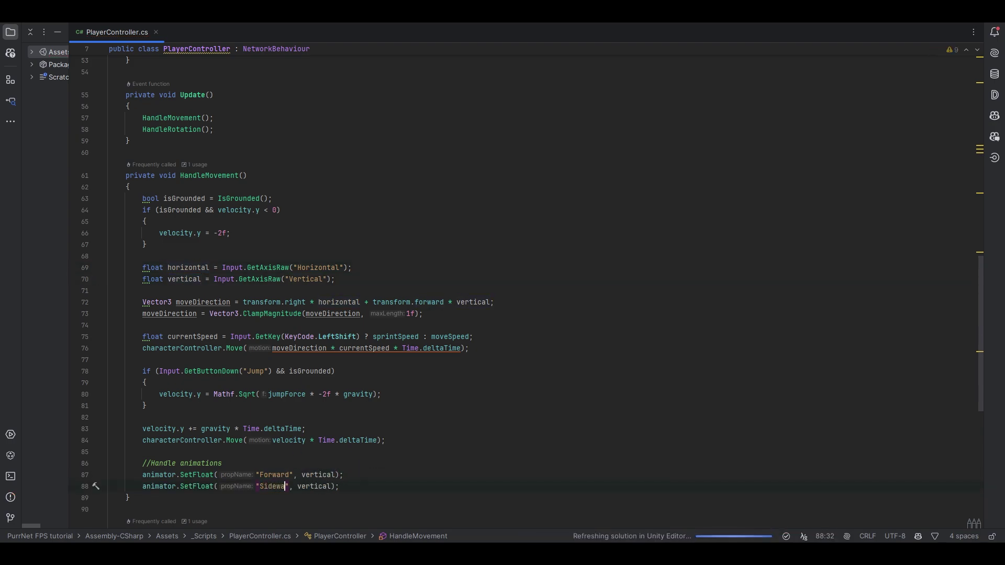
type("rys")
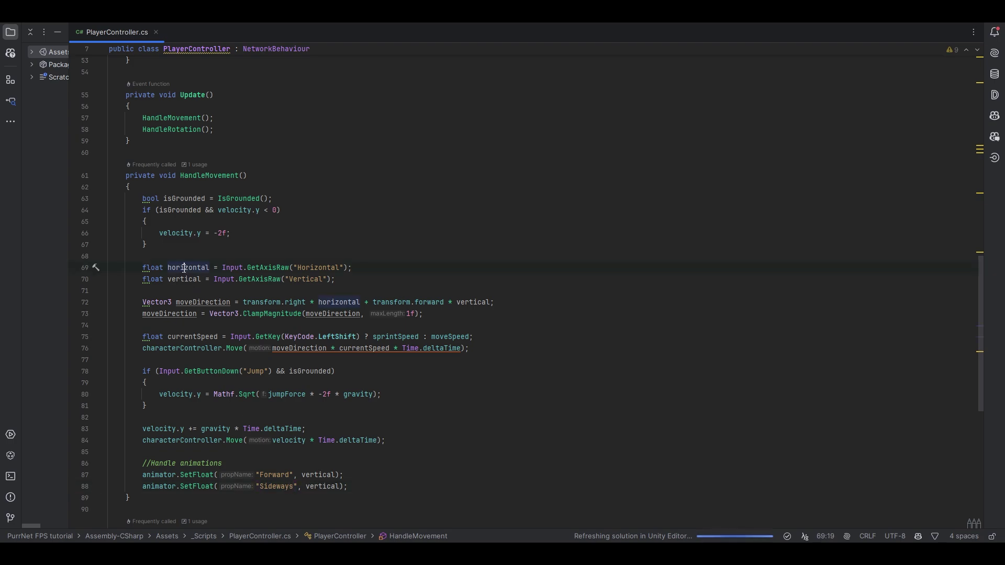
left_click(187, 268)
left_click(214, 302)
double_click(188, 268)
key("ctrl+c")
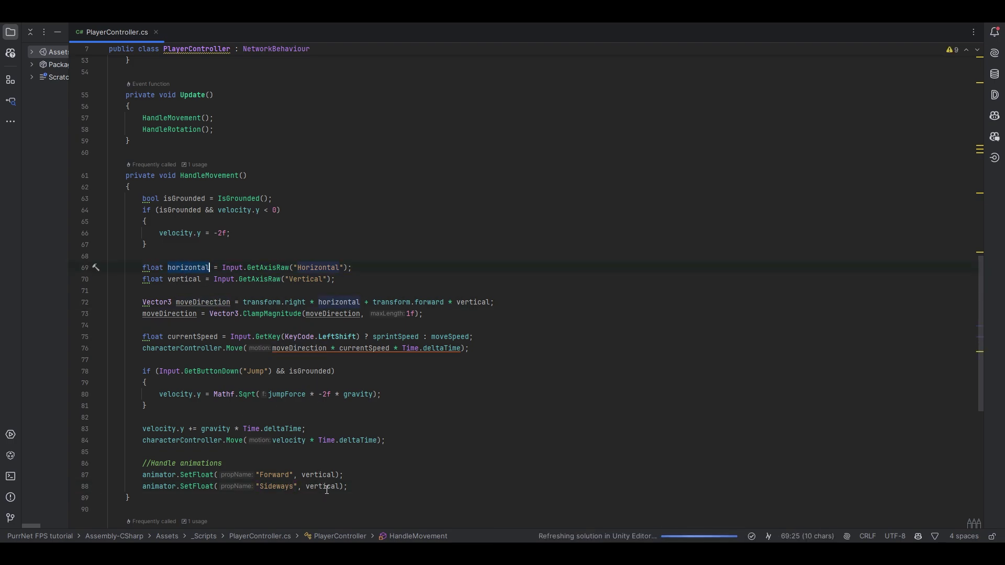
double_click(323, 486)
key("ctrl+v")
key("End")
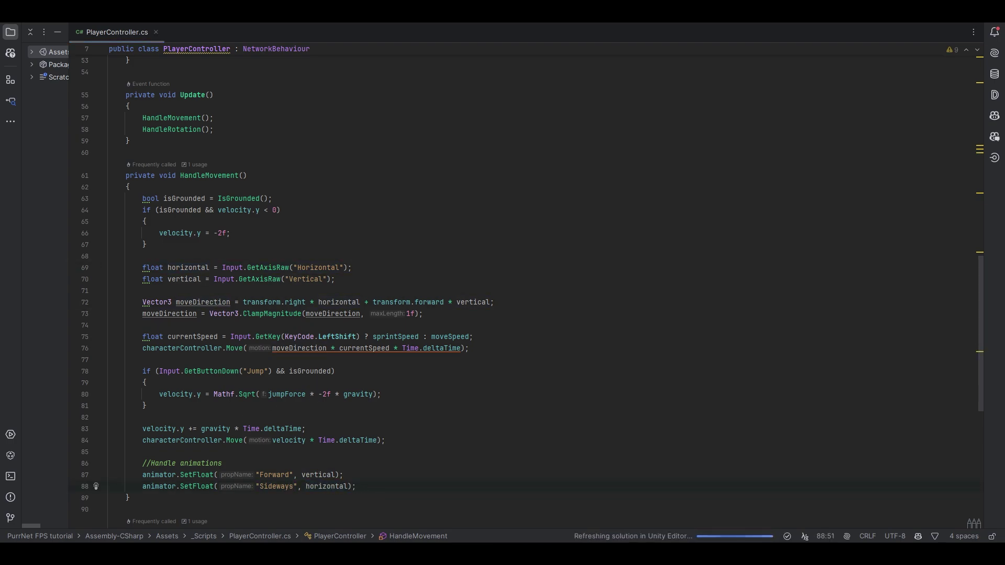
- Switch to Unity, open the Player prefab and assign SM_Character_Male_01 to the Player Controller's Animator reference
key("alt+Tab")
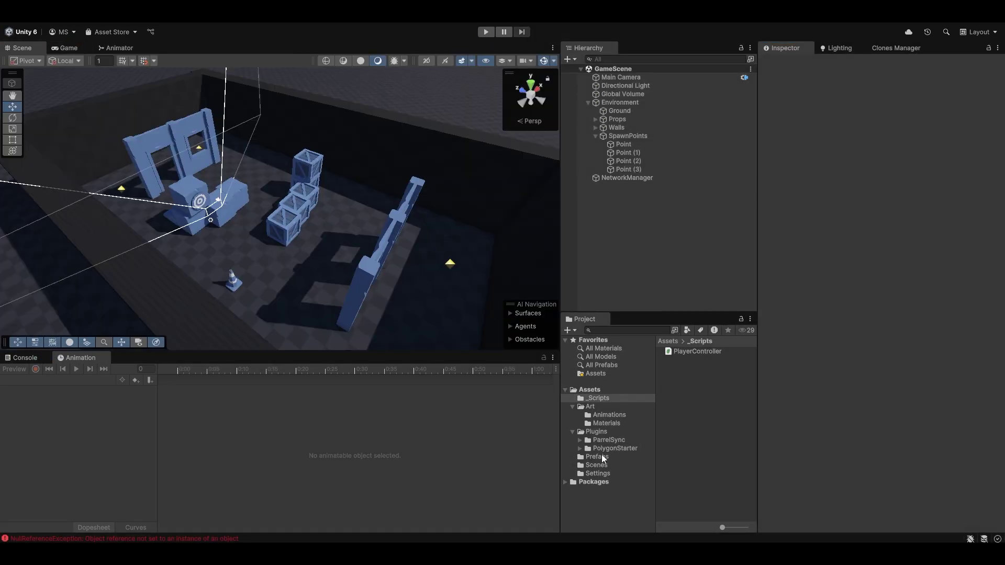
left_click(602, 456)
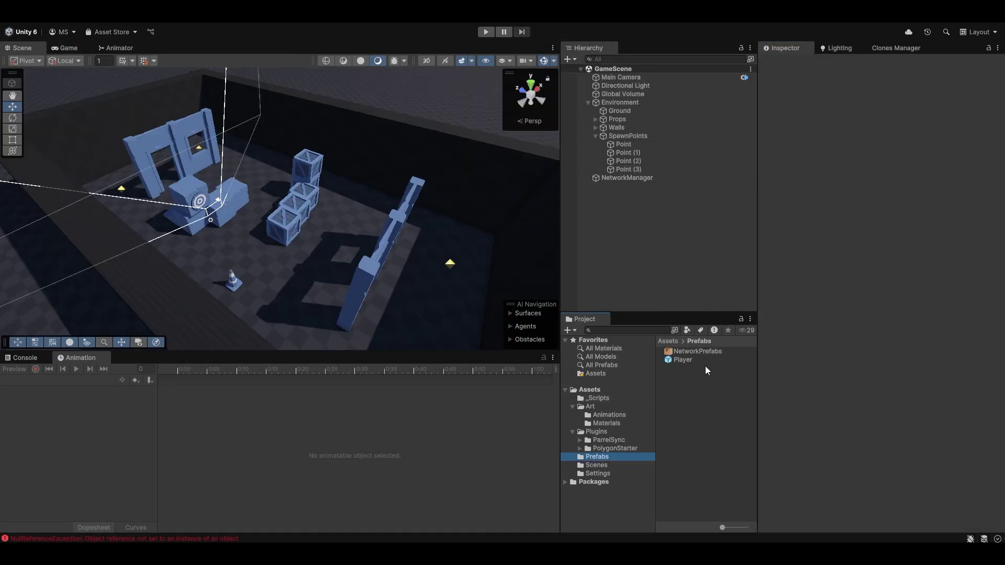
double_click(702, 360)
left_click_drag(649, 91, 903, 290)
- Run the game briefly to check the player's movement, then stop it
left_click(486, 32)
left_click(380, 193)
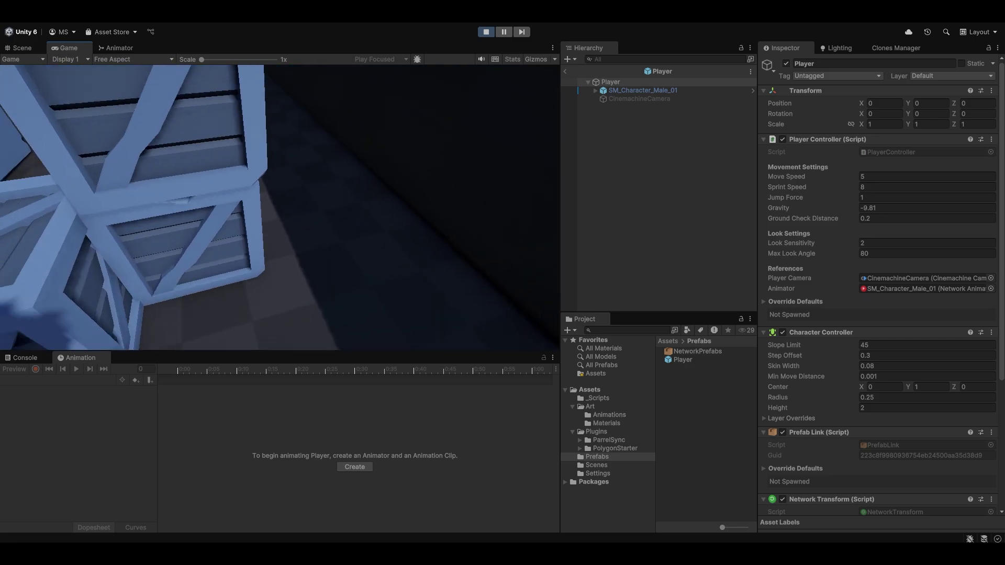
left_click(486, 32)
- Turn off Apply Root Motion on SM_Character_Male_01's Animator and save the prefab
left_click(672, 91)
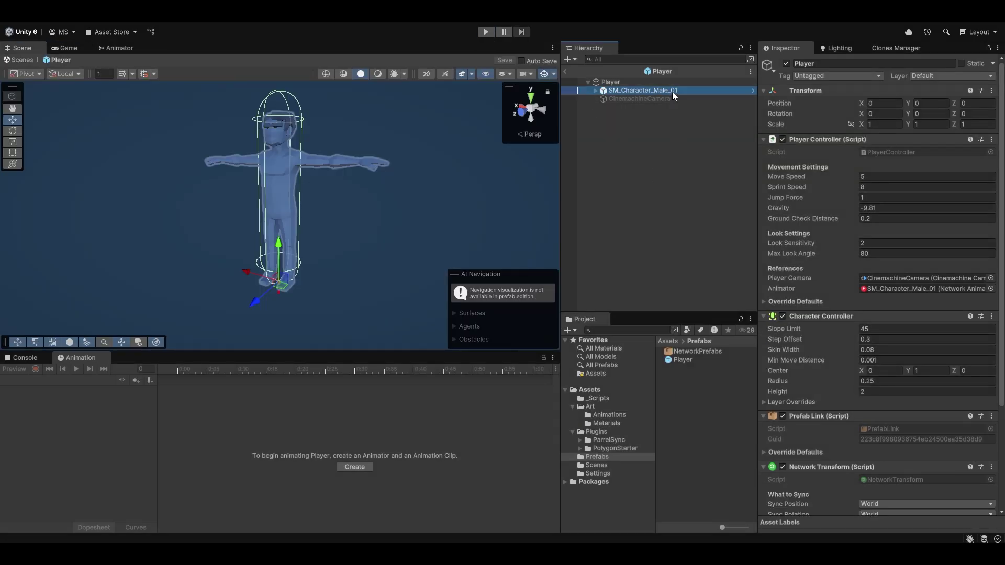
left_click(862, 200)
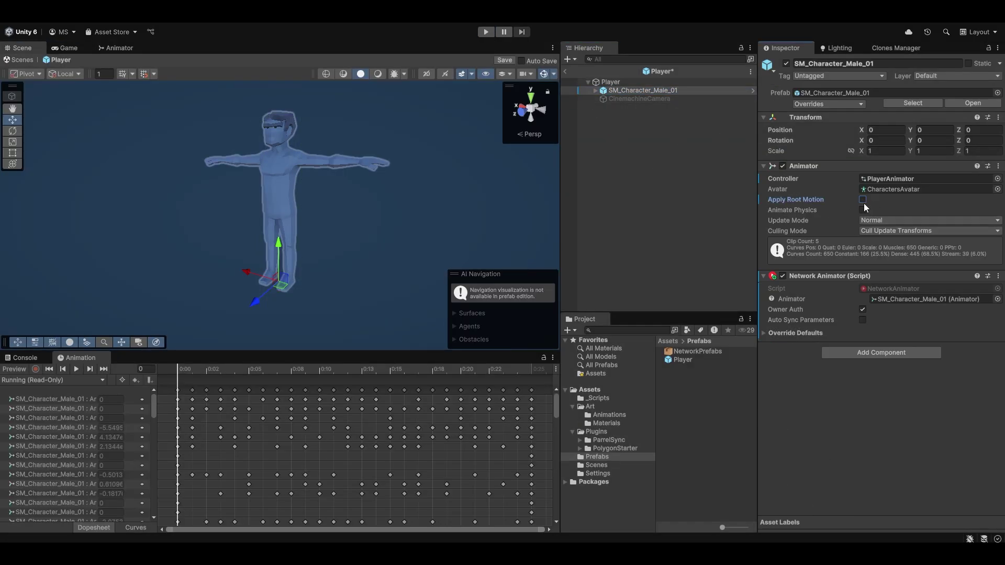
key("ctrl+s")
- In the PlayerController script, add Debug.Log($"Vertical: {vertical}, Horizontal: {horizontal}"); directly below the "//Handle animations" comment
scroll(209, 340, "down", 3)
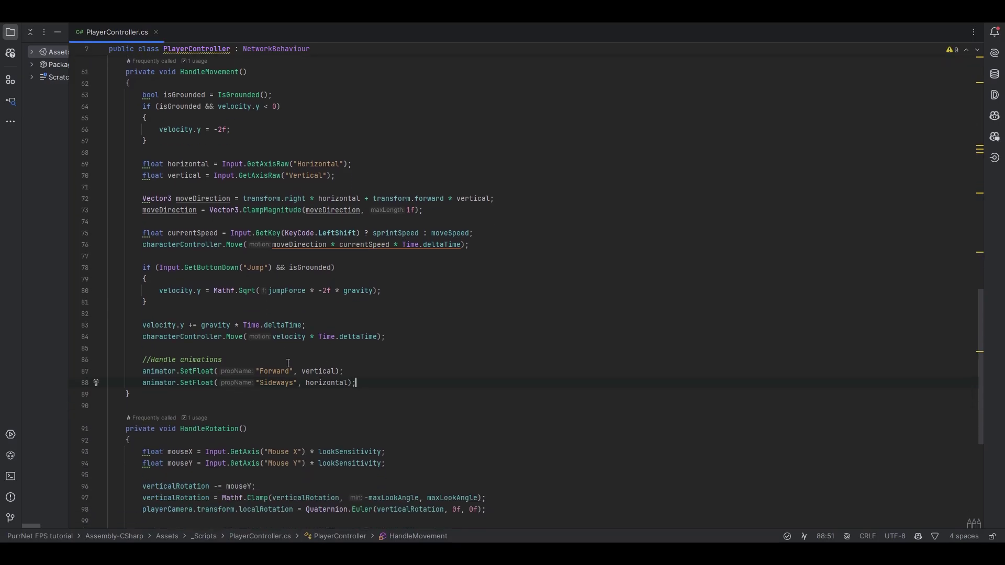
double_click(199, 164)
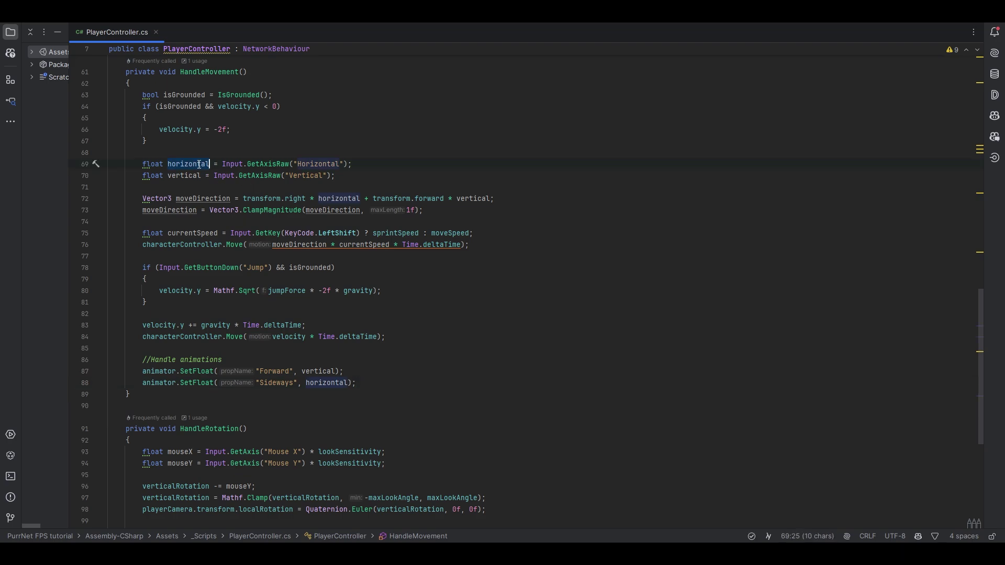
left_click(288, 359)
key("Return")
type("Debug.log")
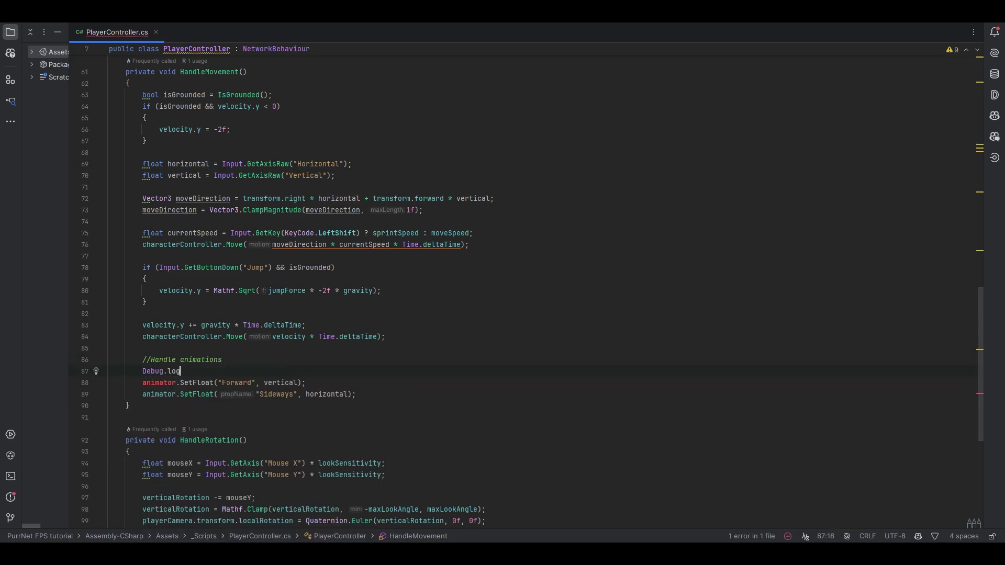
key("Return")
type("$\"")
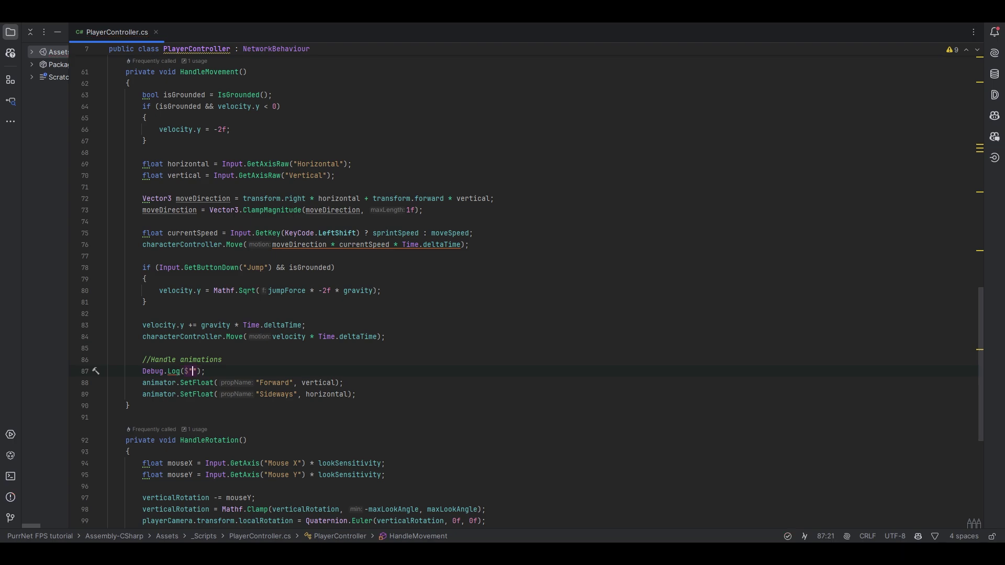
type("Vertical: {")
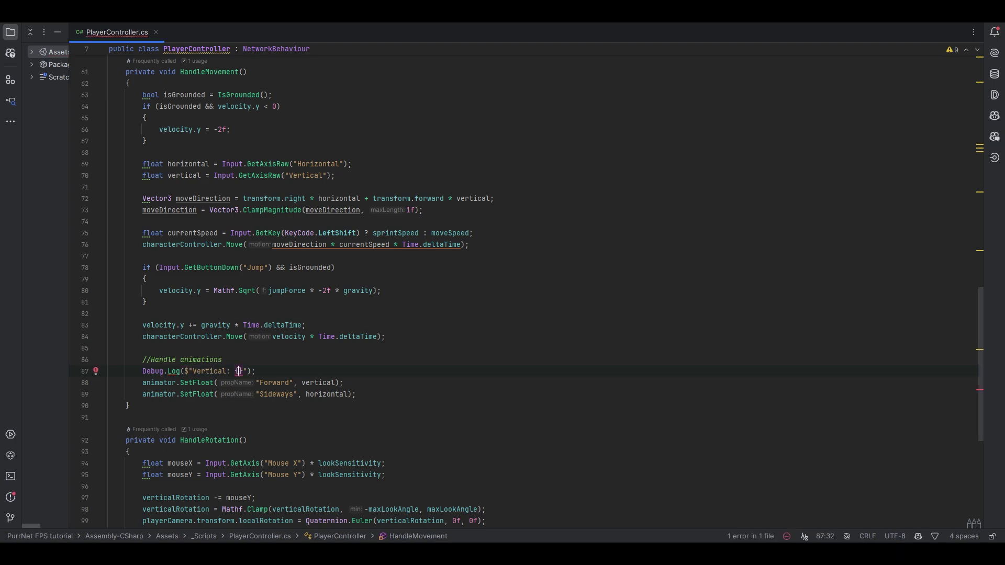
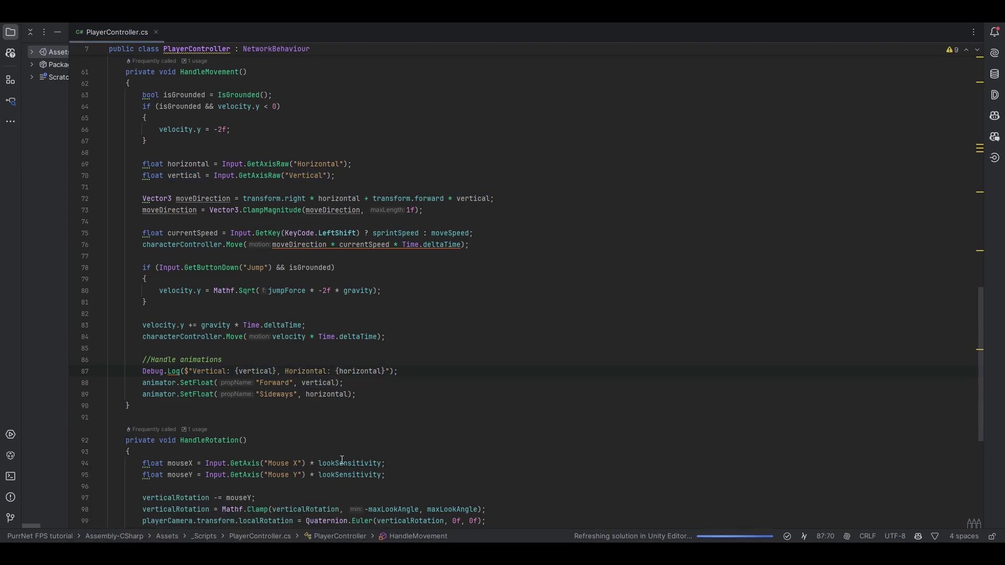
- Test the game in Unity by moving the player backward and sideways while checking the logged input values, then stop it
key("alt+Tab")
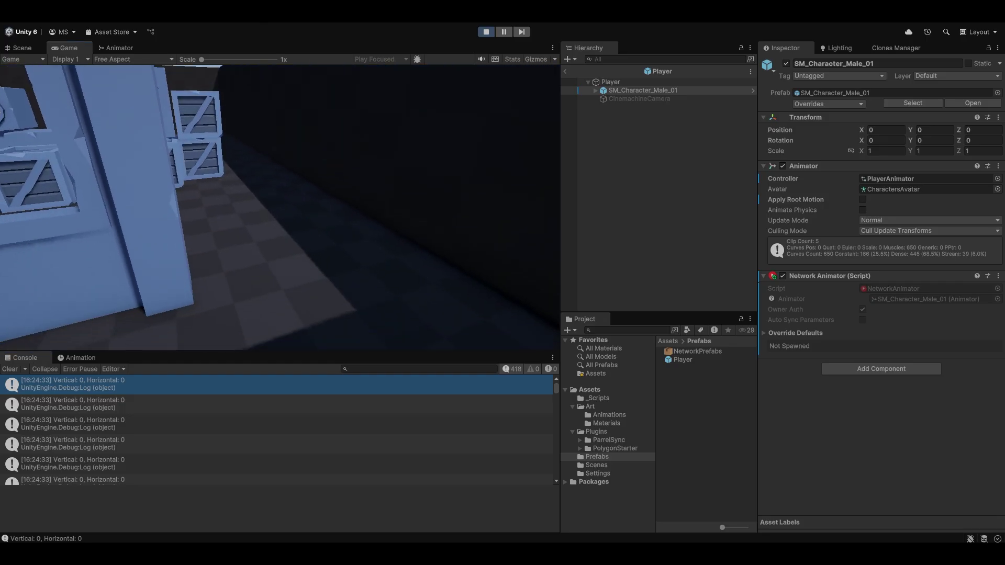
left_click(14, 370)
key("s")
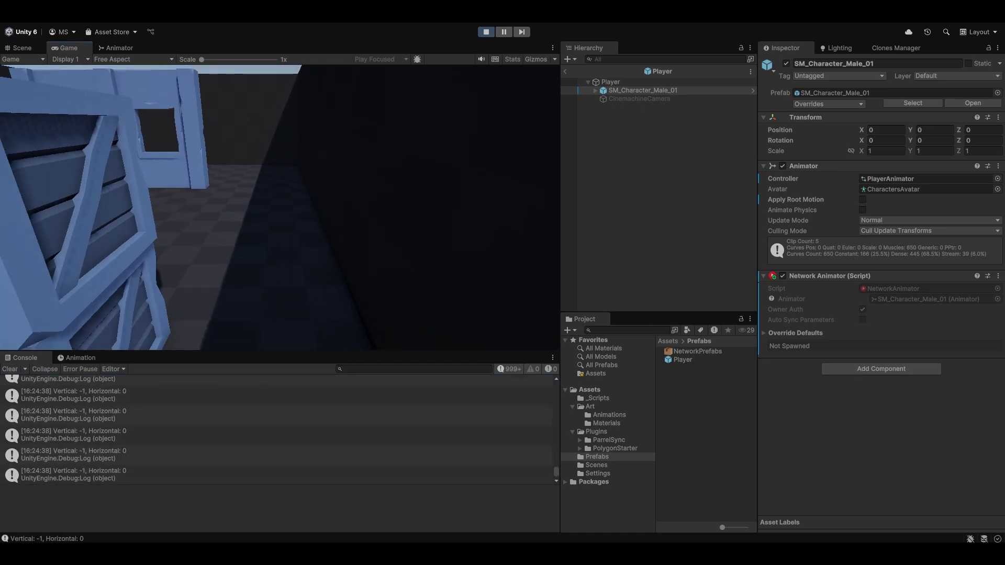
key("d")
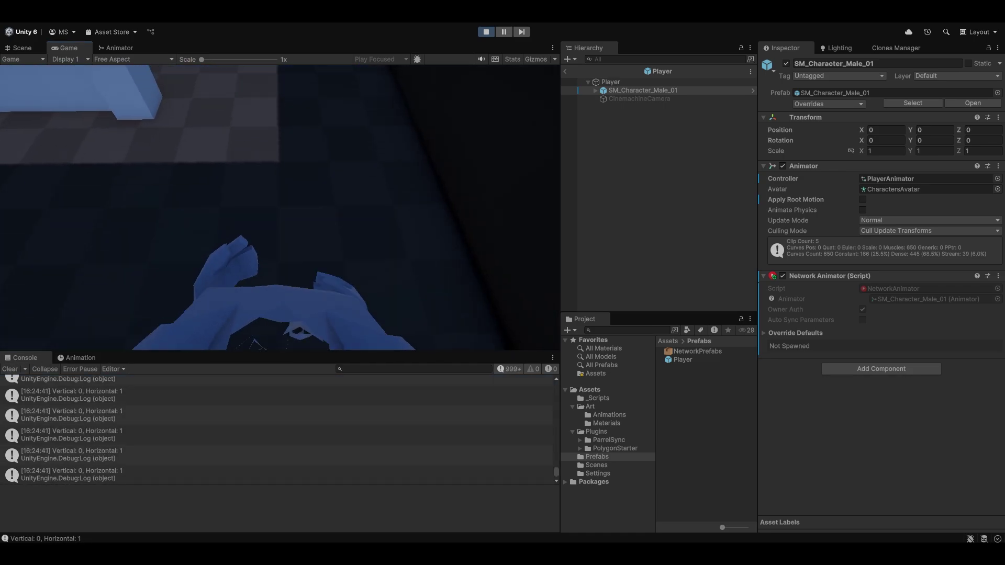
key("a")
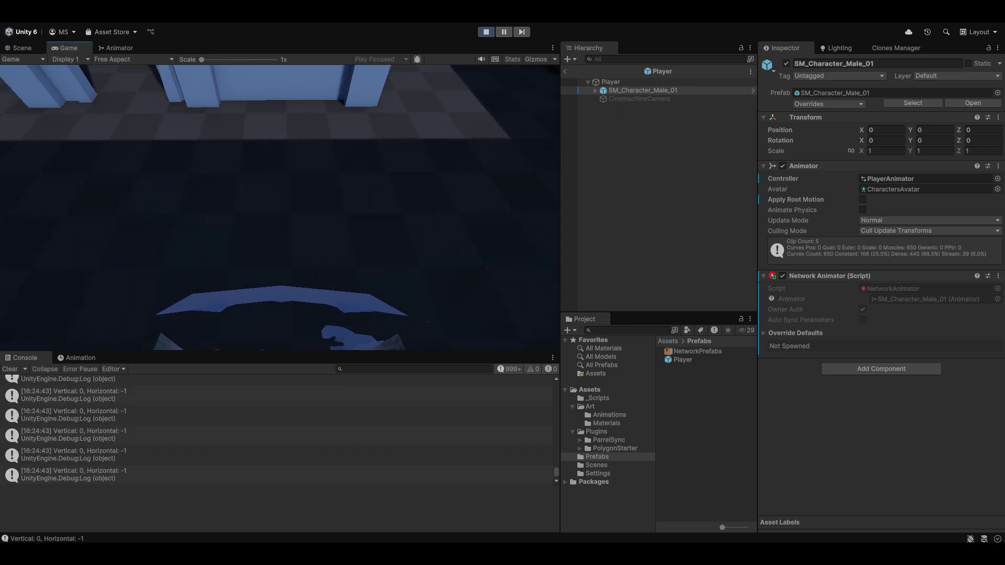
key("ctrl+p")
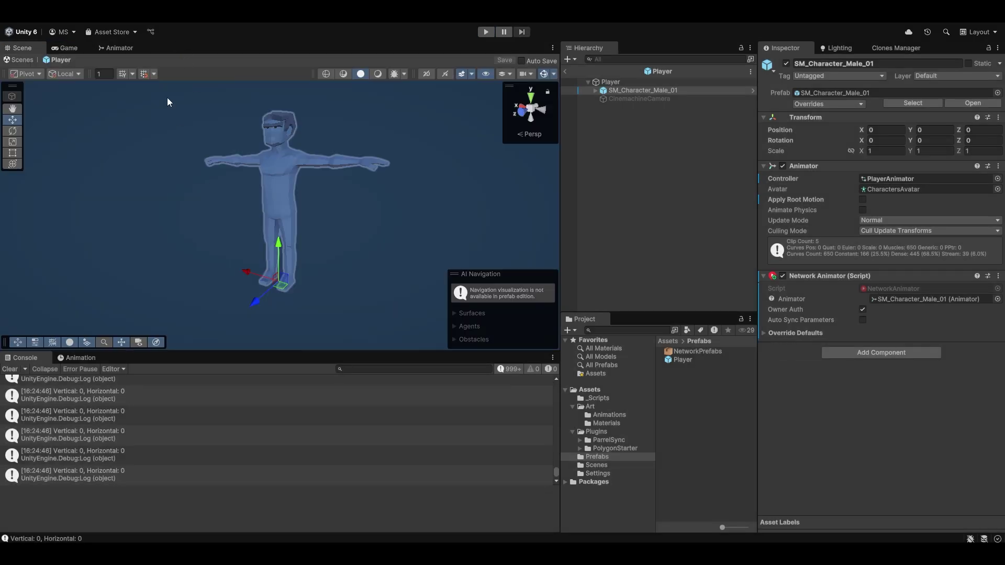
- Open the Movement state's blend tree in the Animator and examine its parameters and motion positions
double_click(357, 192)
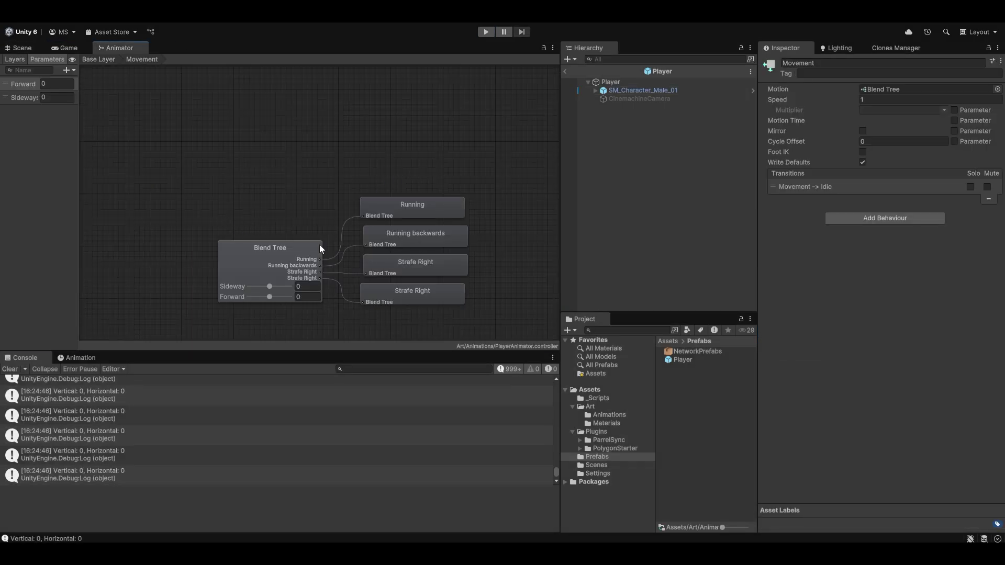
left_click_drag(76, 94, 139, 95)
left_click(354, 253)
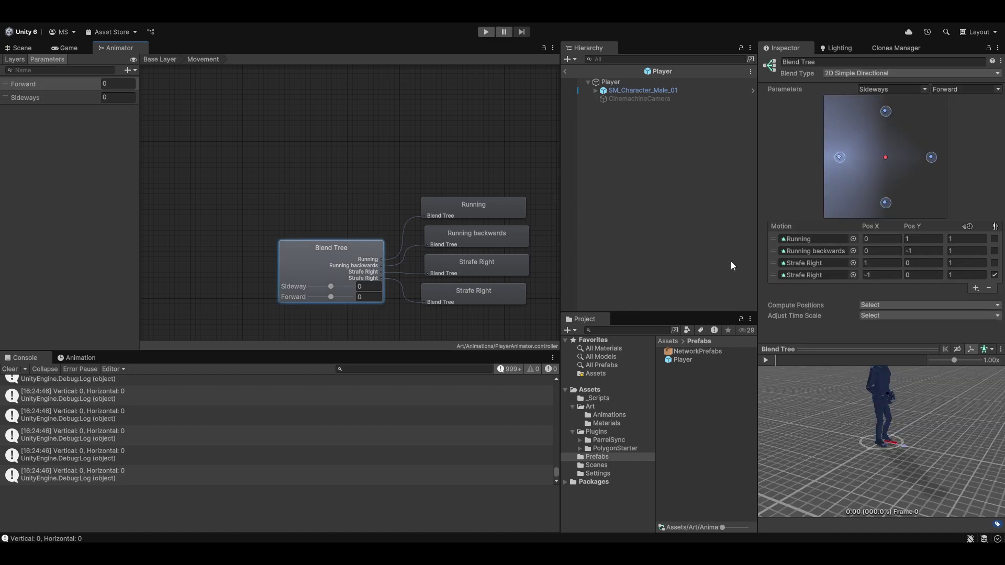
- Start the game and dock the Animator window beside the Console and Animation windows
left_click(481, 32)
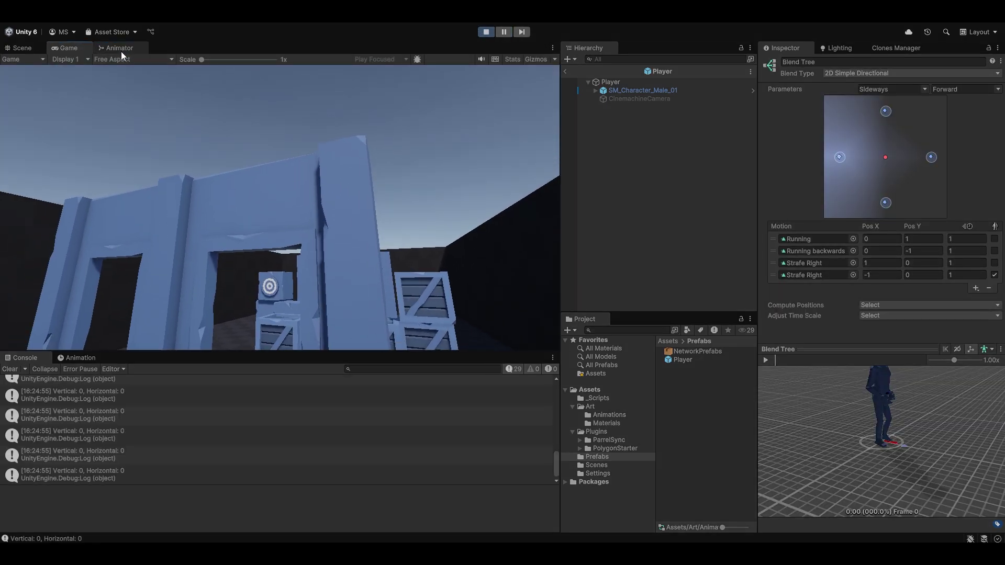
left_click(120, 49)
left_click_drag(130, 56, 163, 356)
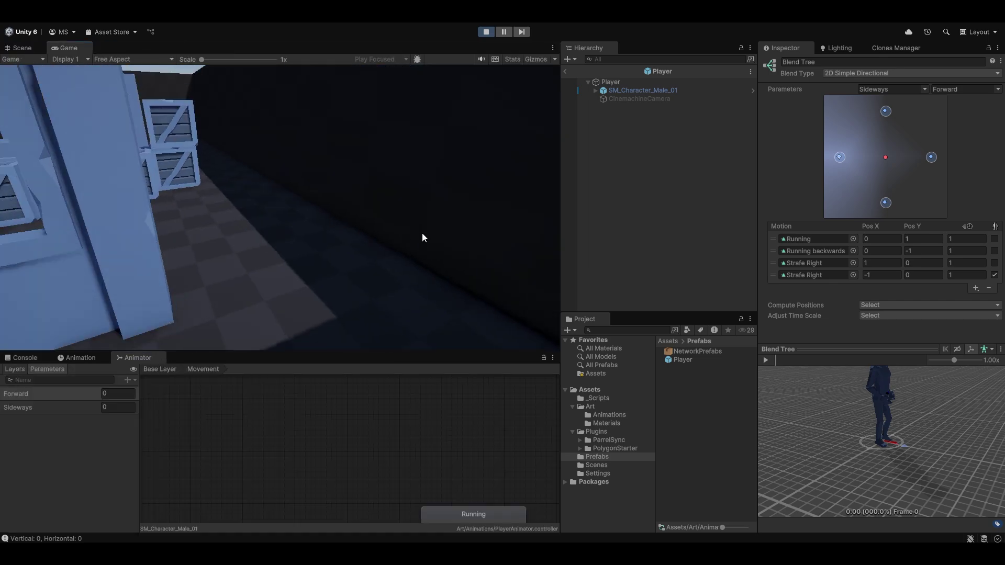
- Leave prefab editing and select SM_Character_Male_01 inside the spawned Player(Clone) to show its live blend tree
left_click(565, 71)
left_click(623, 177)
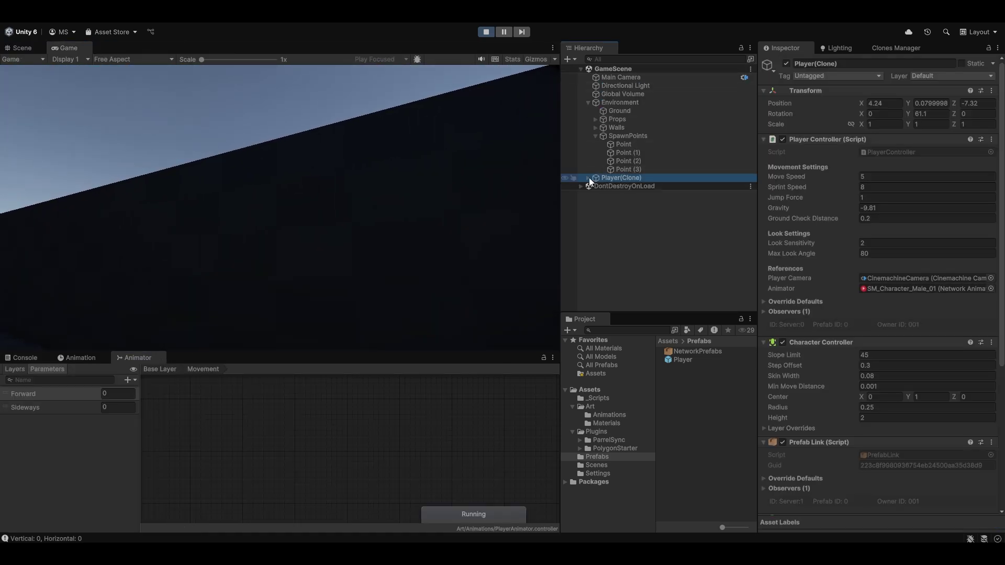
left_click(589, 178)
left_click(620, 186)
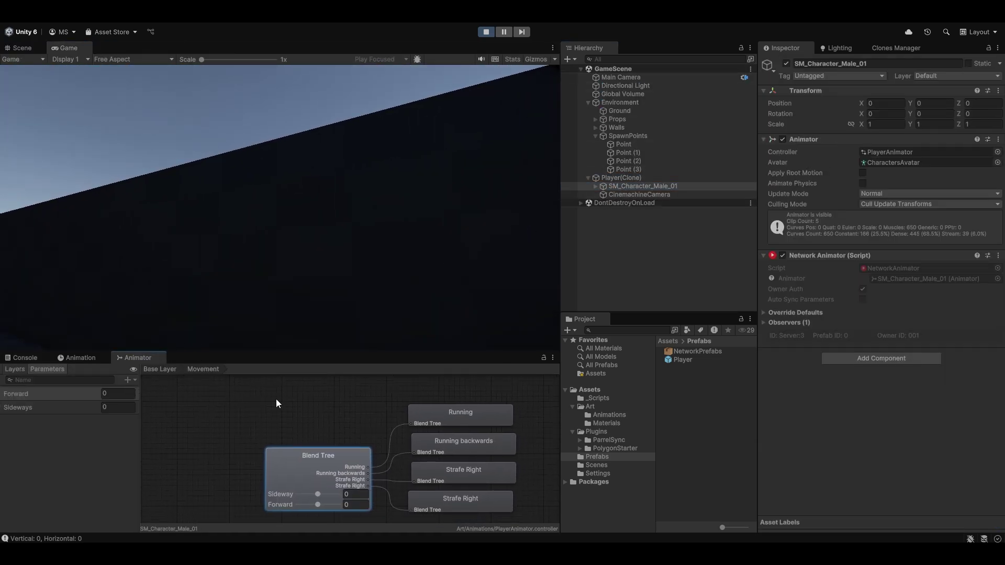
- Move the player forward, backward and sideways while checking the Forward and Sideways parameters in the live blend tree
key("s")
key("a")
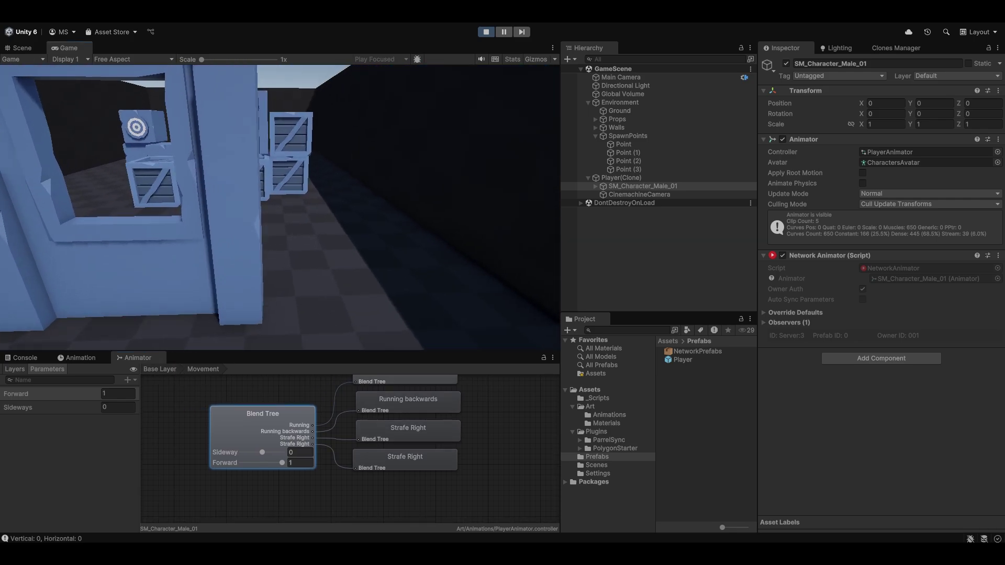
key("w")
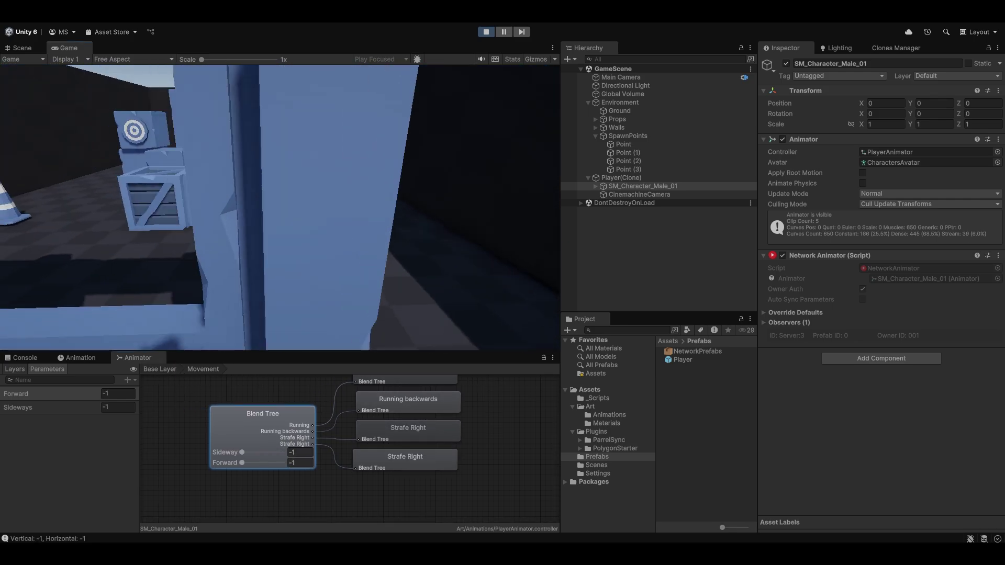
key("s")
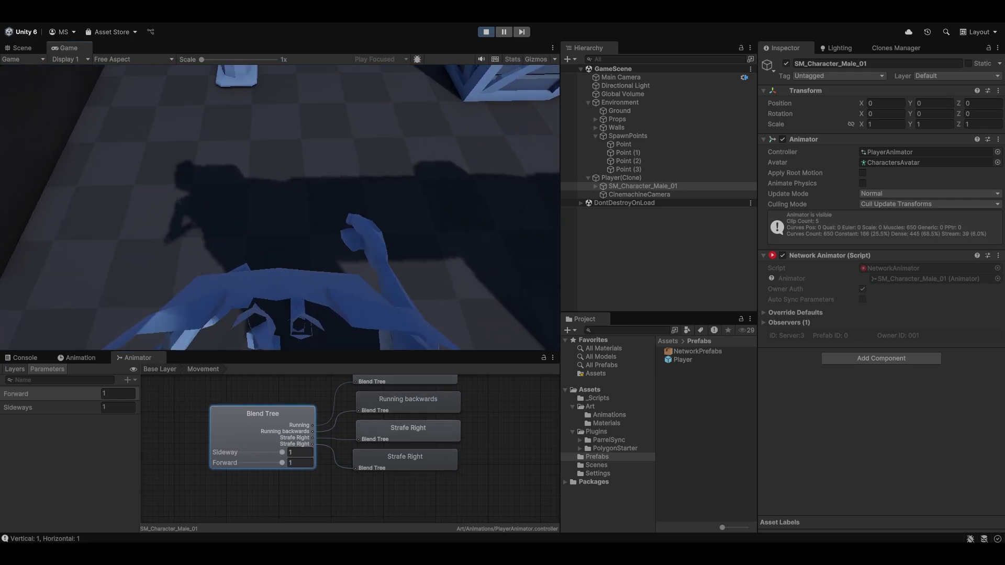
key("d")
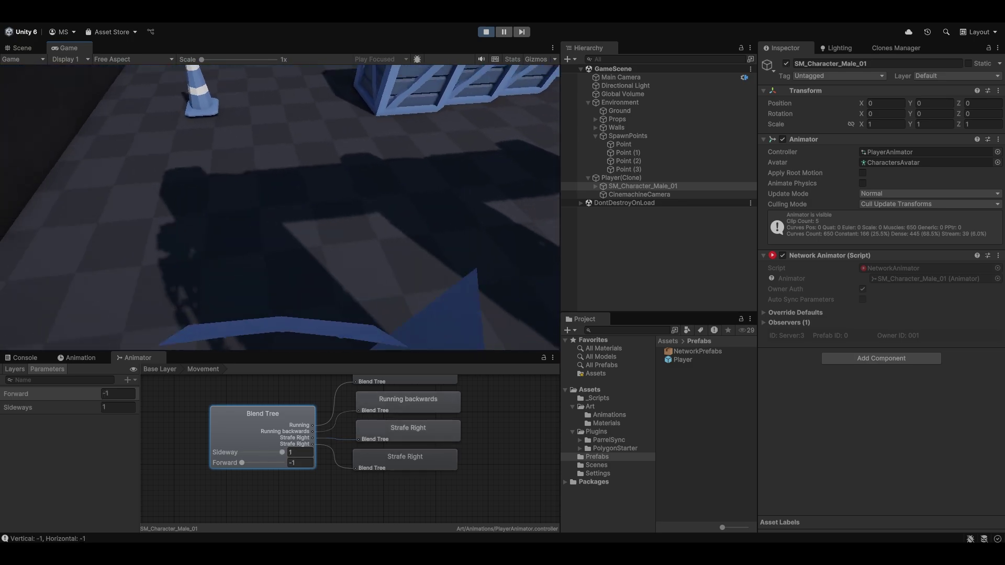
- Stop the game, dock the Animator window beside the Scene and Game views, and check the blend tree's motions outside play mode
key("ctrl+p")
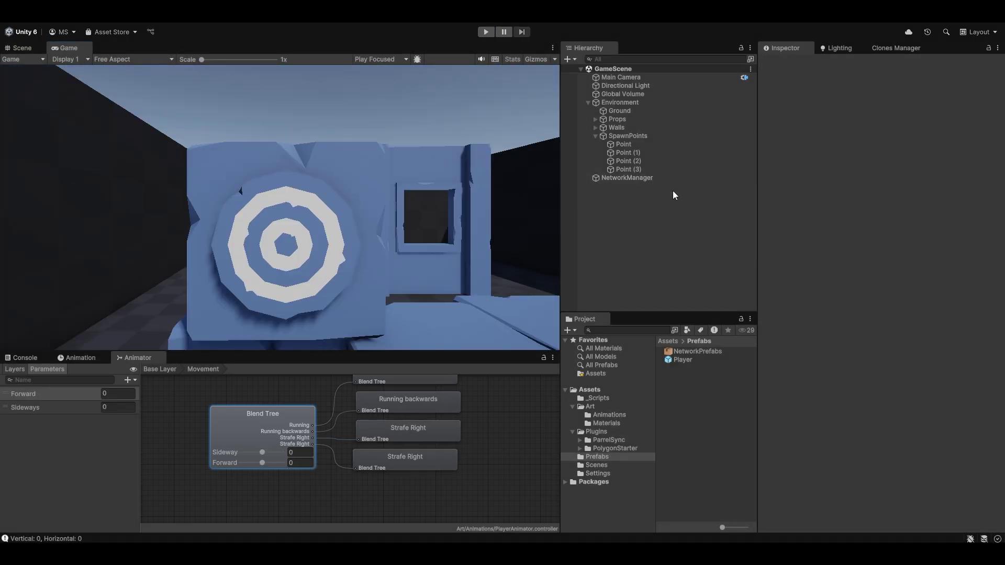
double_click(696, 360)
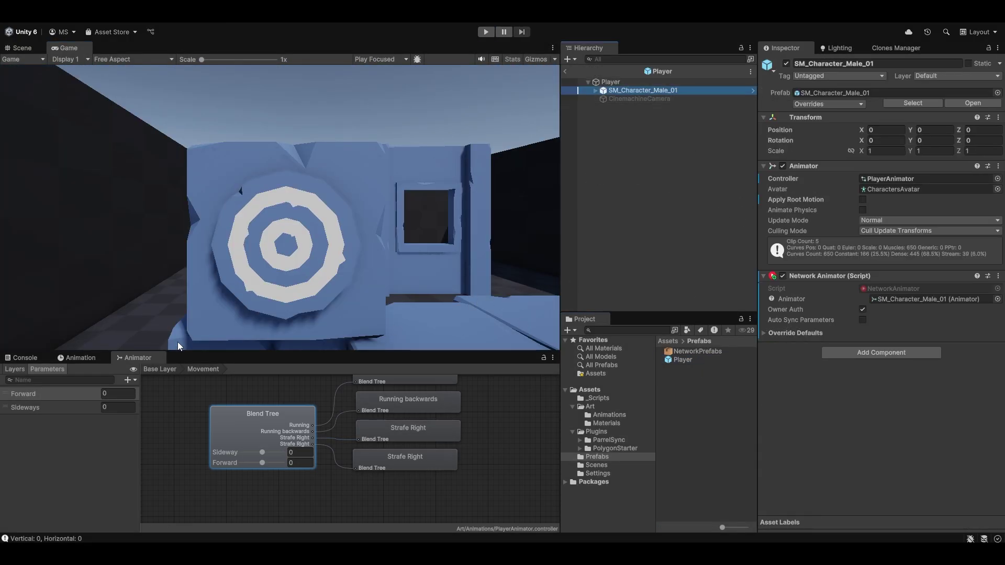
left_click_drag(141, 364, 159, 61)
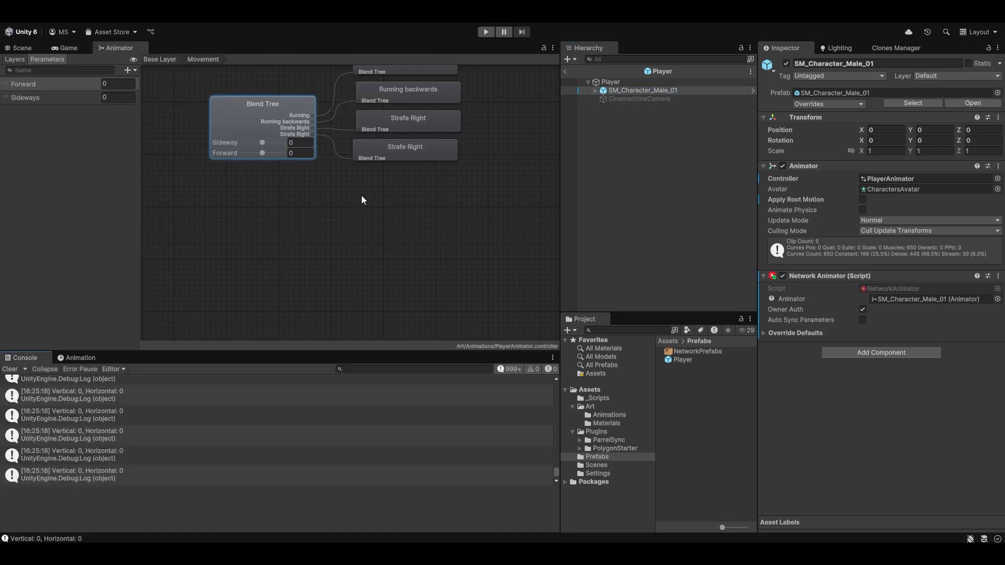
left_click(507, 178)
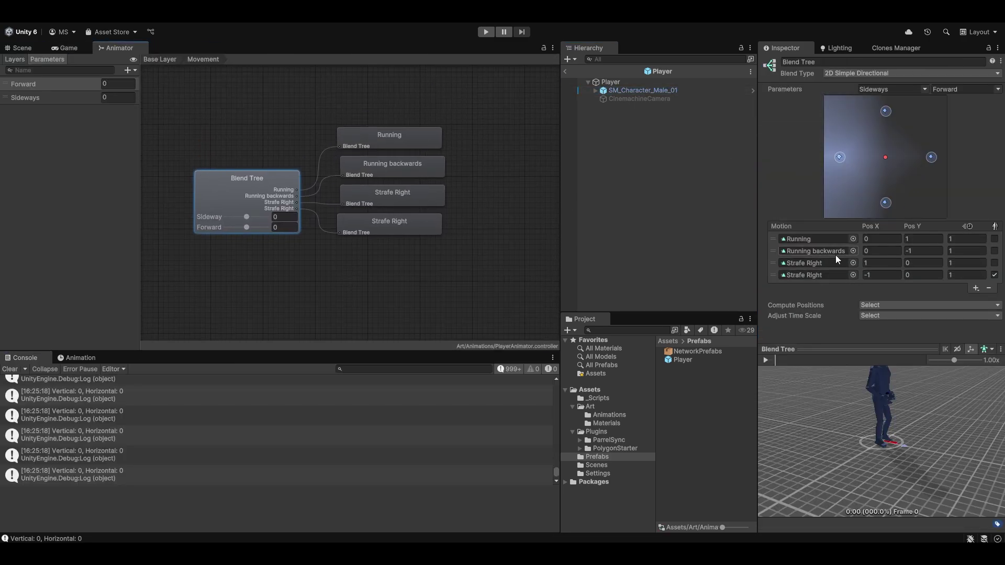
left_click(566, 72)
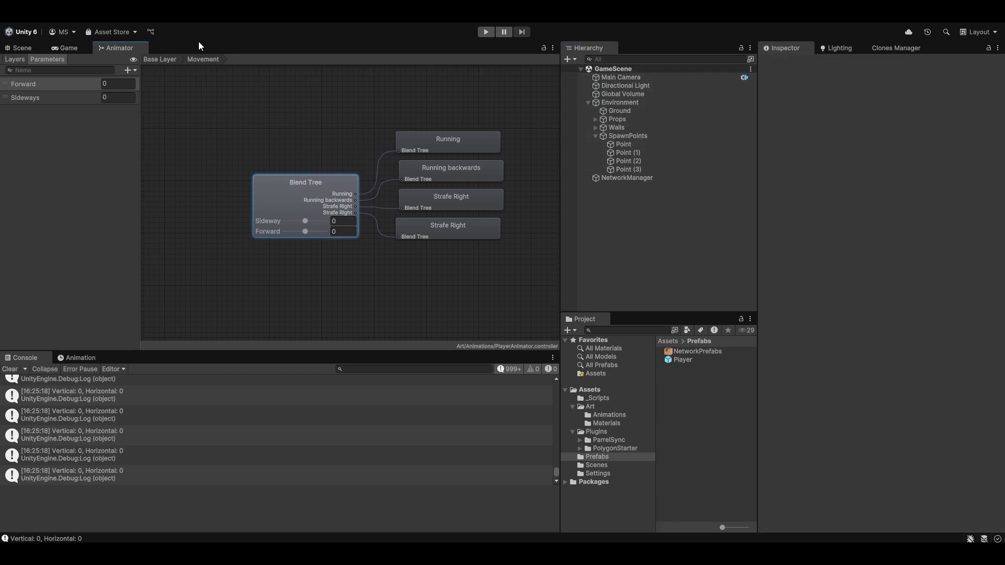
- Add the conditions Forward Greater -0.1 and Sideways Greater -0.1 to the Movement to Idle transition on the Base Layer
left_click(159, 59)
left_click(378, 180)
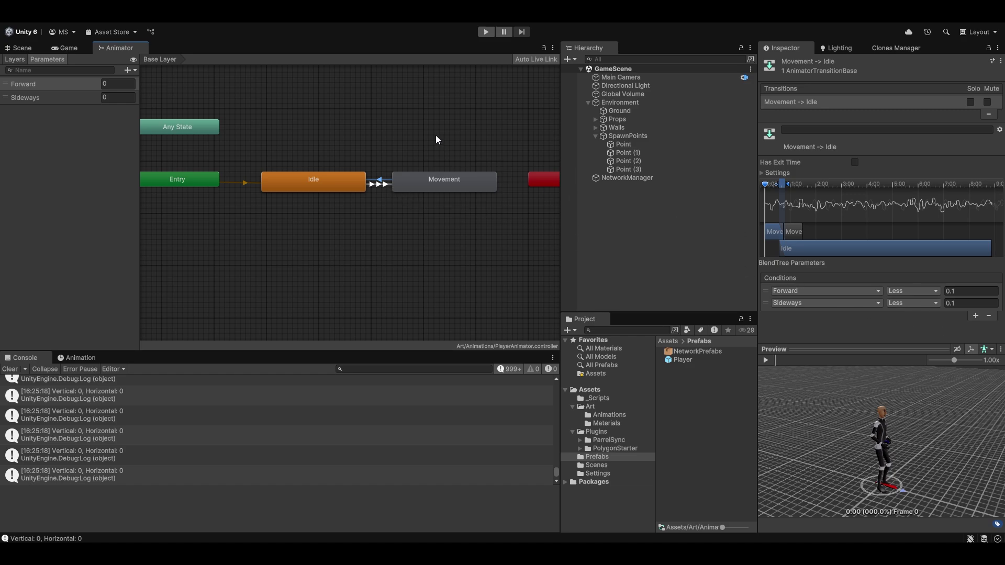
left_click(975, 316)
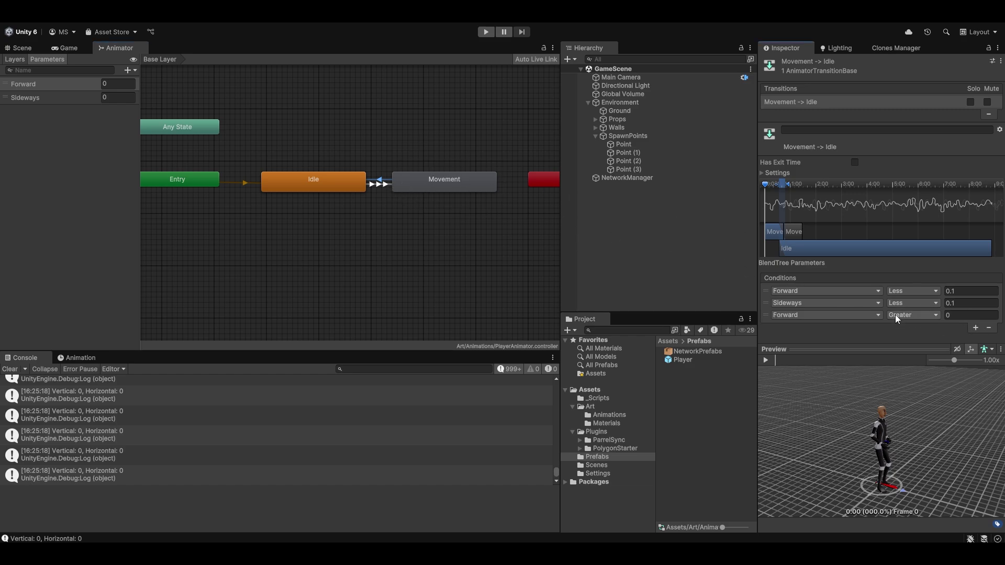
left_click(964, 316)
left_click(975, 327)
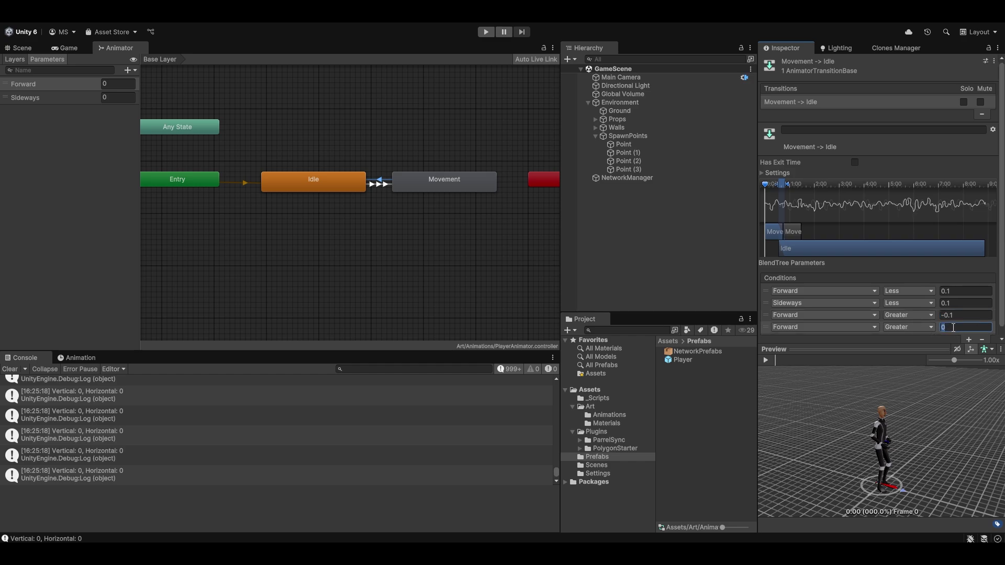
left_click(826, 327)
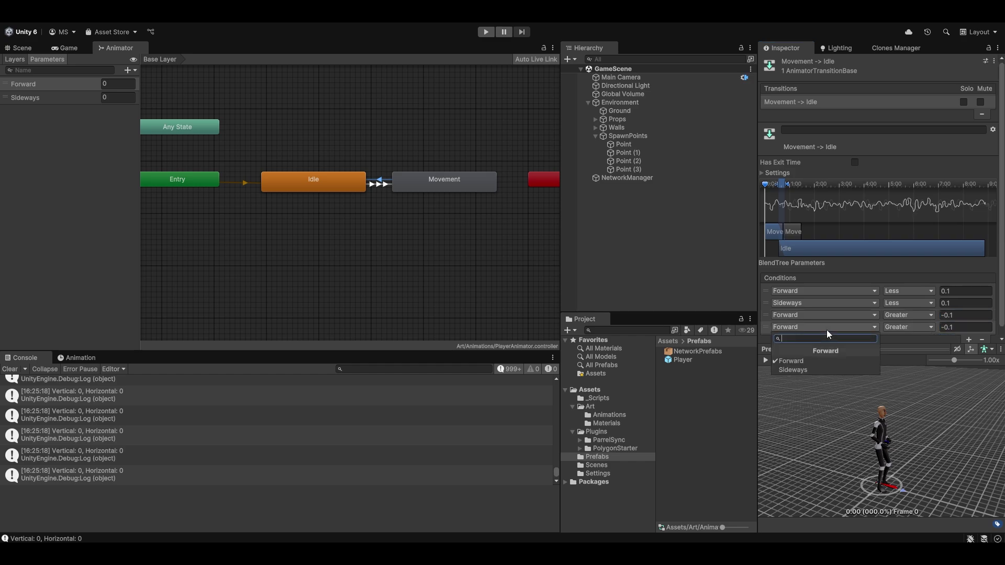
left_click(798, 364)
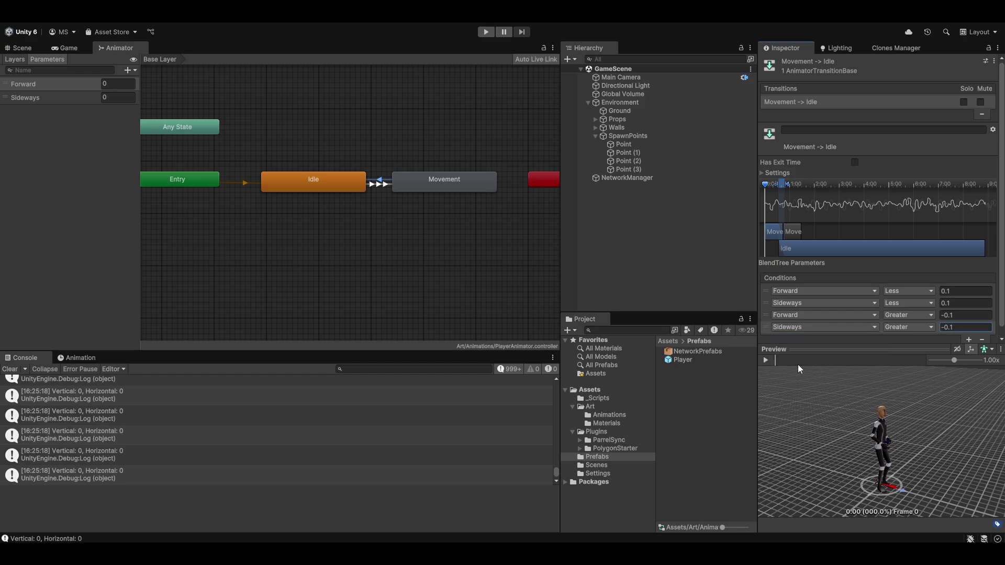
- Create a third transition from Idle to Movement and select it in the Idle state's transition list
left_click(381, 190)
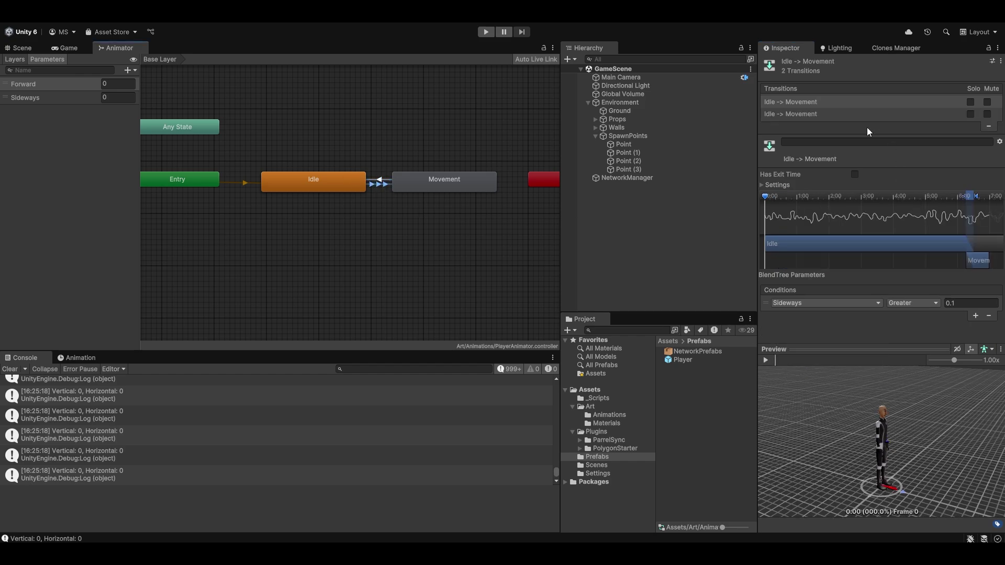
right_click(350, 186)
left_click(368, 191)
left_click(417, 187)
left_click(821, 209)
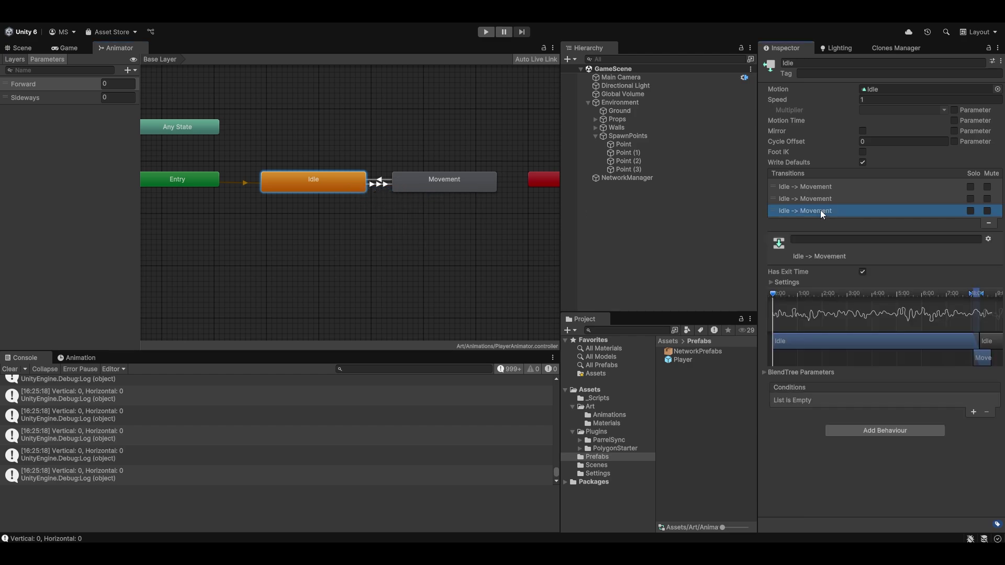
left_click(820, 200)
left_click(818, 188)
left_click(817, 199)
left_click(820, 210)
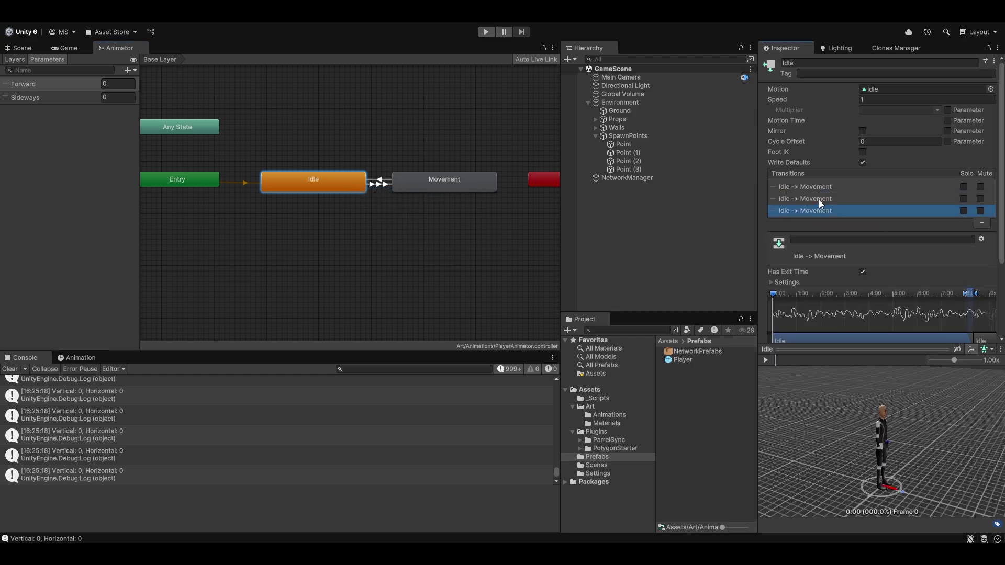
- Turn off Has Exit Time for the third Idle to Movement transition and give it the condition Forward Less -0.1
left_click(861, 272)
scroll(891, 266, "down", 1)
left_click_drag(851, 347, 859, 417)
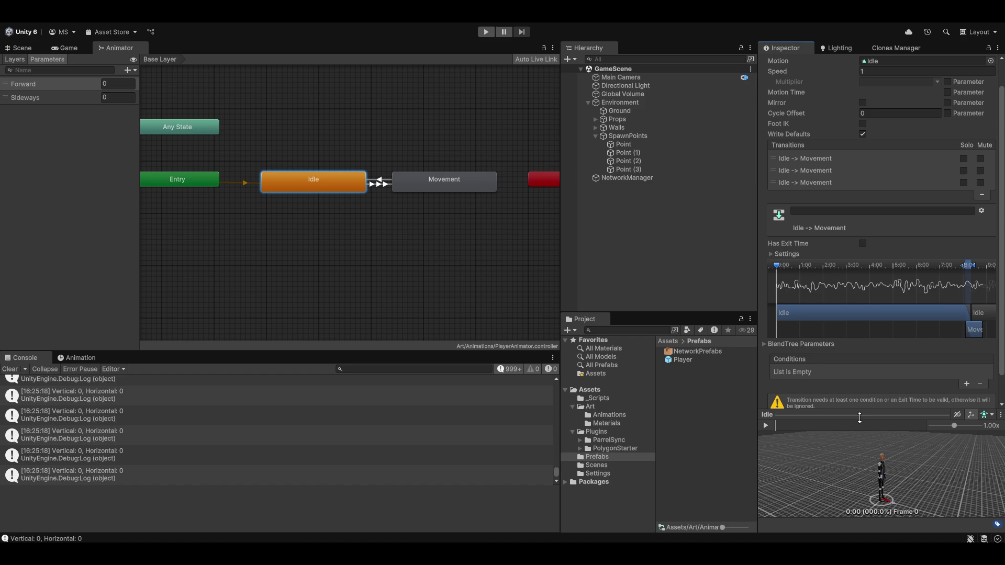
left_click(966, 384)
scroll(848, 348, "down", 1)
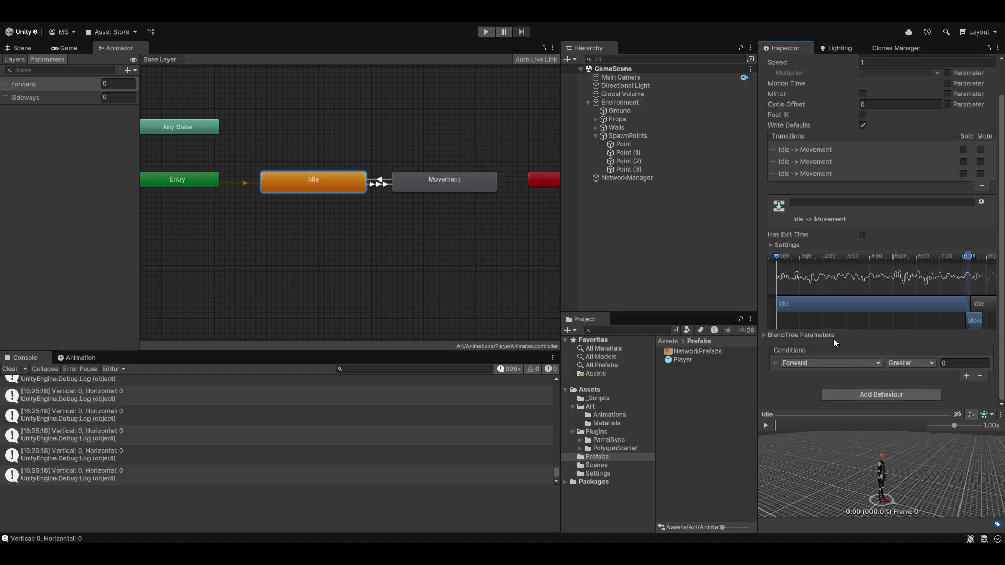
left_click(922, 363)
left_click(918, 392)
left_click(957, 363)
scroll(832, 196, "up", 4)
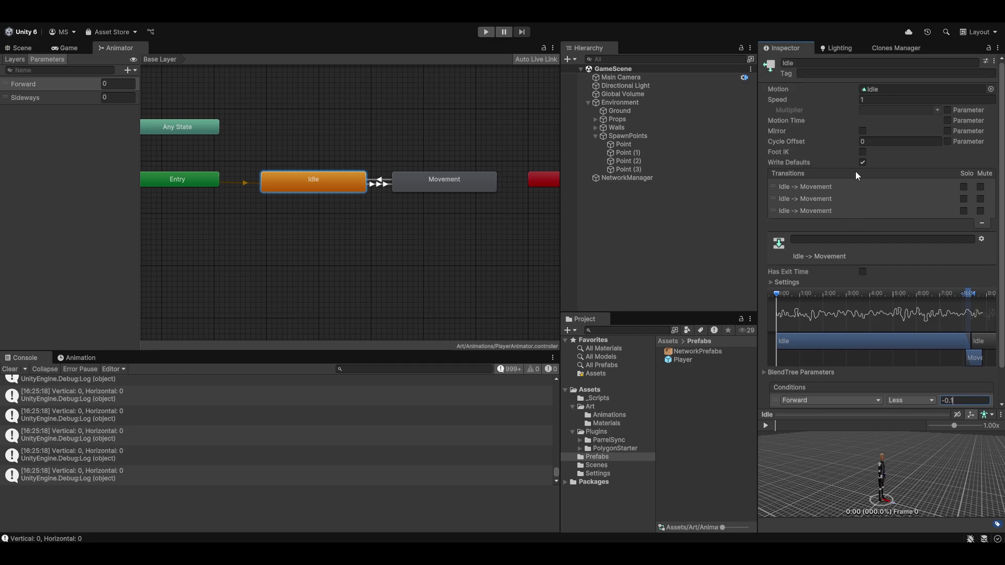
- Create a fourth transition from Idle to Movement and turn off its Has Exit Time option
right_click(344, 181)
left_click(423, 193)
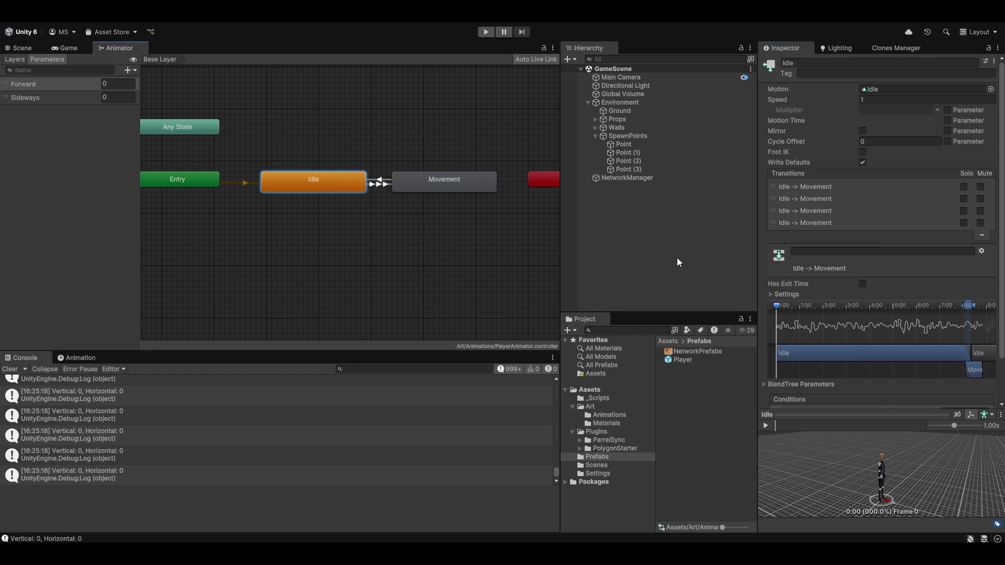
left_click(815, 223)
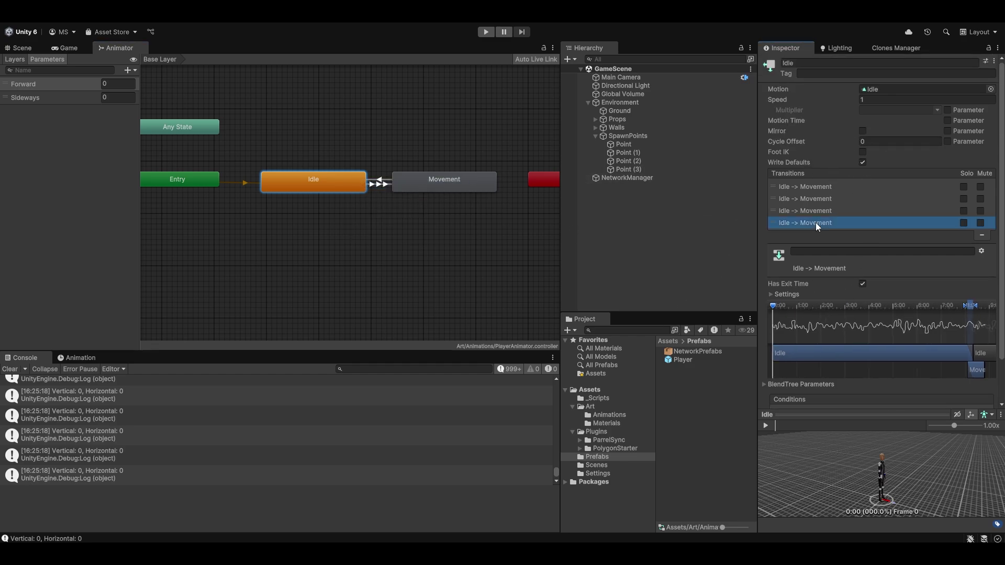
left_click(862, 284)
- Give the fourth Idle to Movement transition the condition Sideways Less -0.1
scroll(889, 283, "down", 1)
left_click(962, 396)
left_click(838, 383)
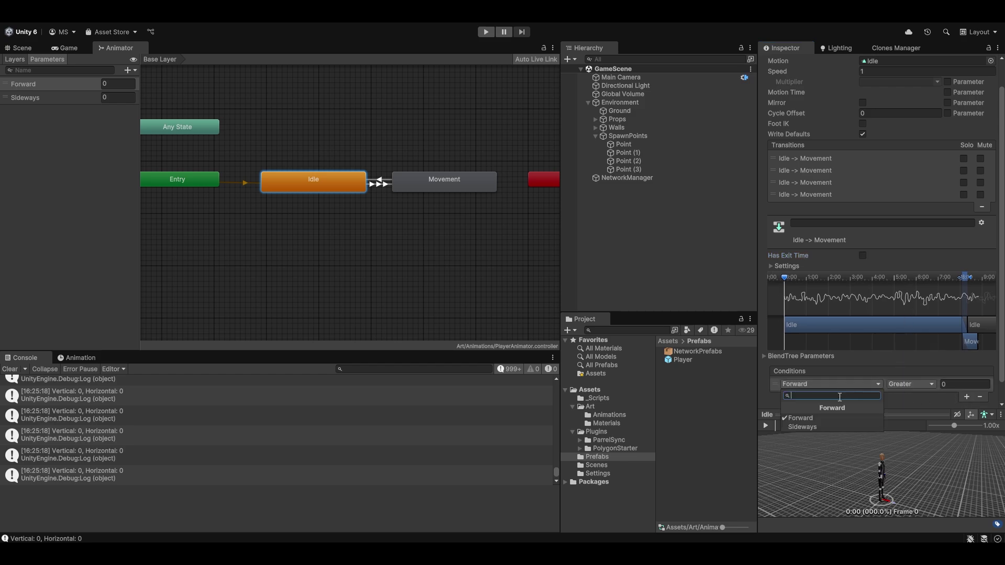
left_click(806, 427)
left_click(928, 385)
left_click(943, 396)
left_click(963, 386)
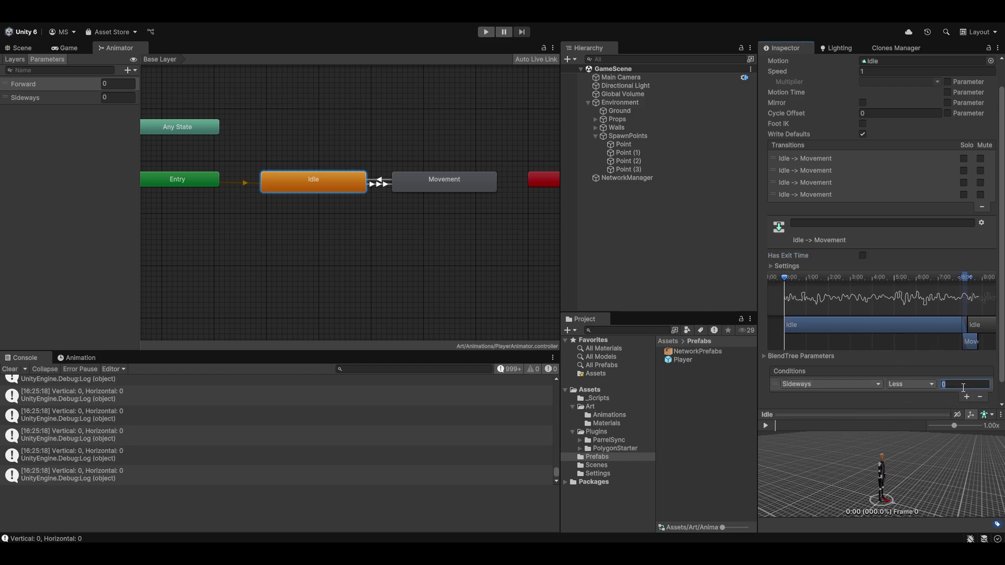
type("-0.1")
- Review the Movement to Idle conditions, then run the game and move the player sideways and forward to test the animations before stopping it
middle_click_drag(413, 217, 347, 196)
left_click(347, 197)
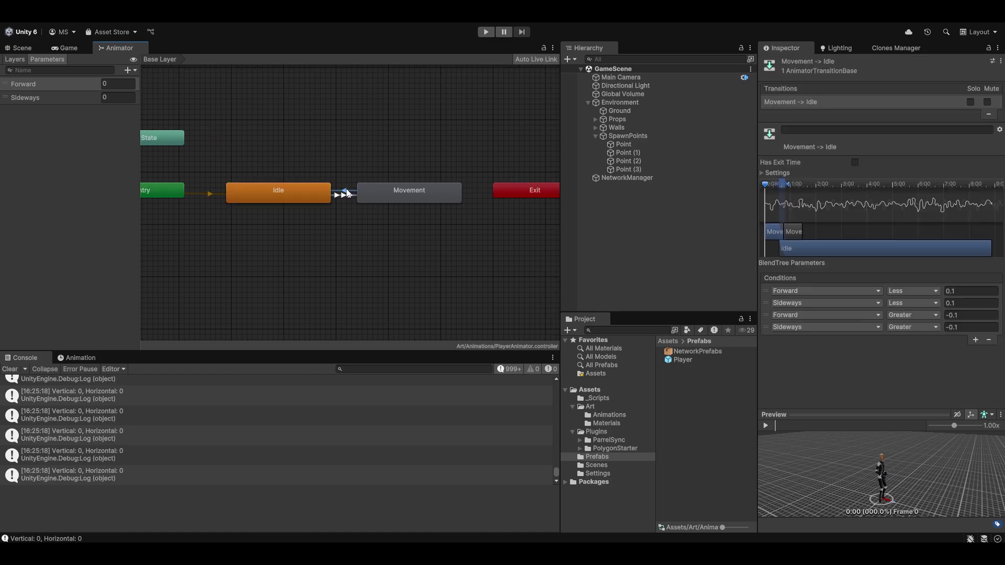
key("ctrl+p")
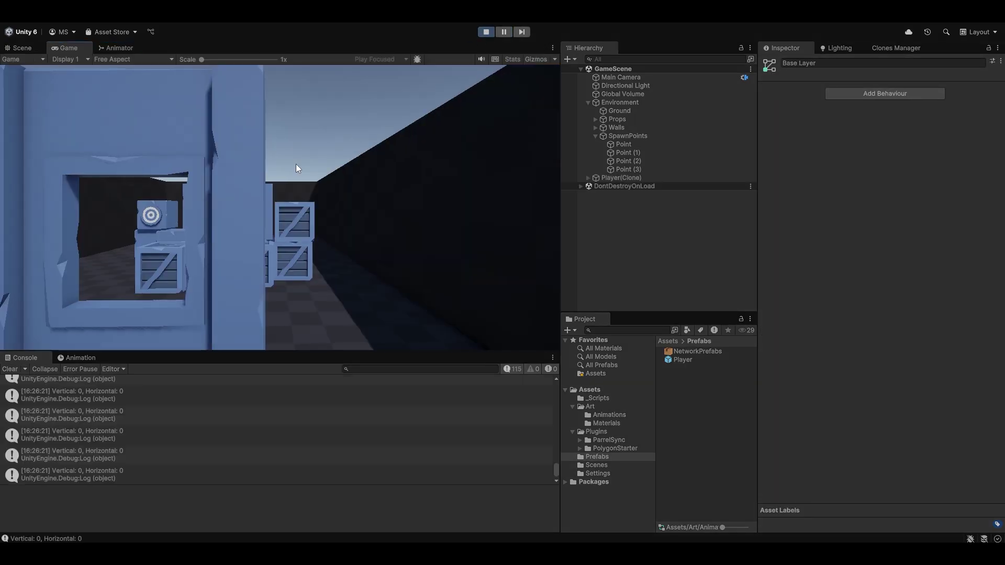
key("a")
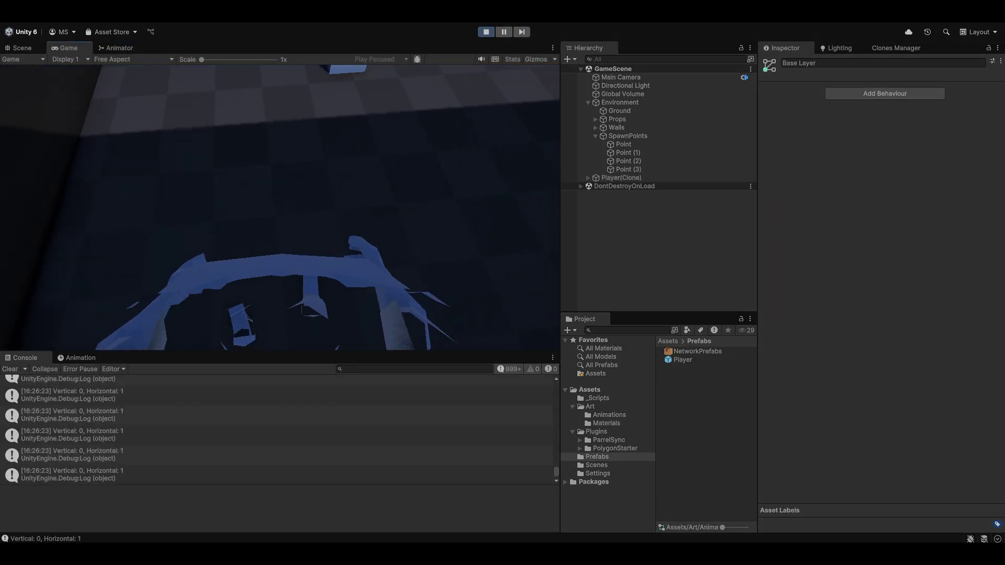
key("w")
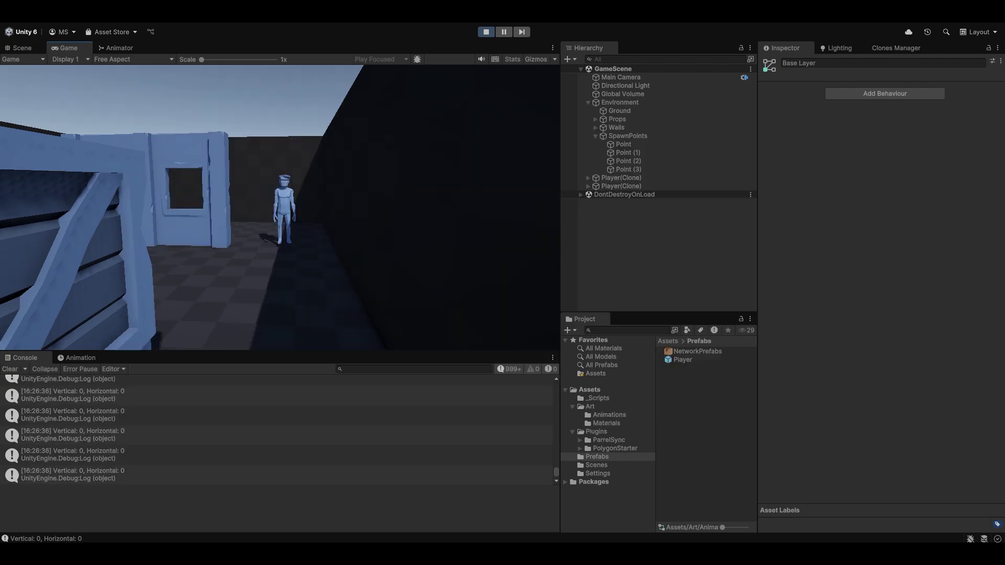
key("ctrl+p")
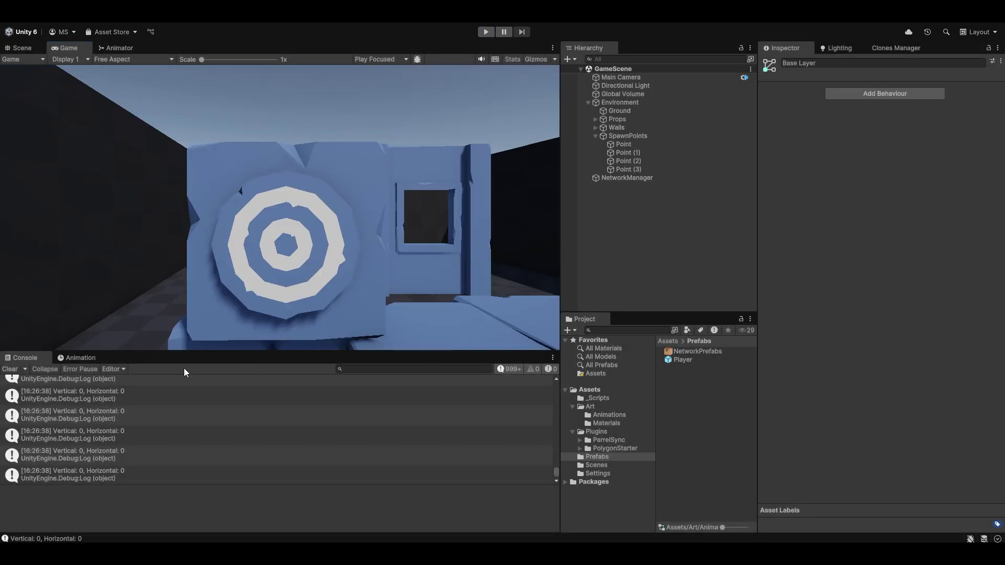
- Delete the Debug.Log line under the Handle animations comment in PlayerController.cs, then return to Unity and clear the Console
double_click(21, 394)
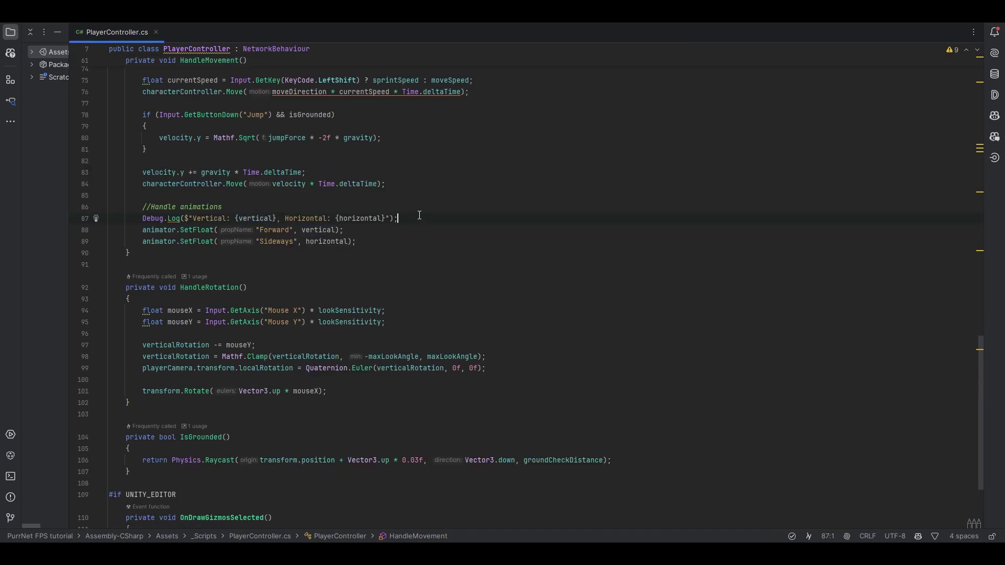
key("shift+Up")
key("BackSpace")
scroll(410, 346, "up", 5)
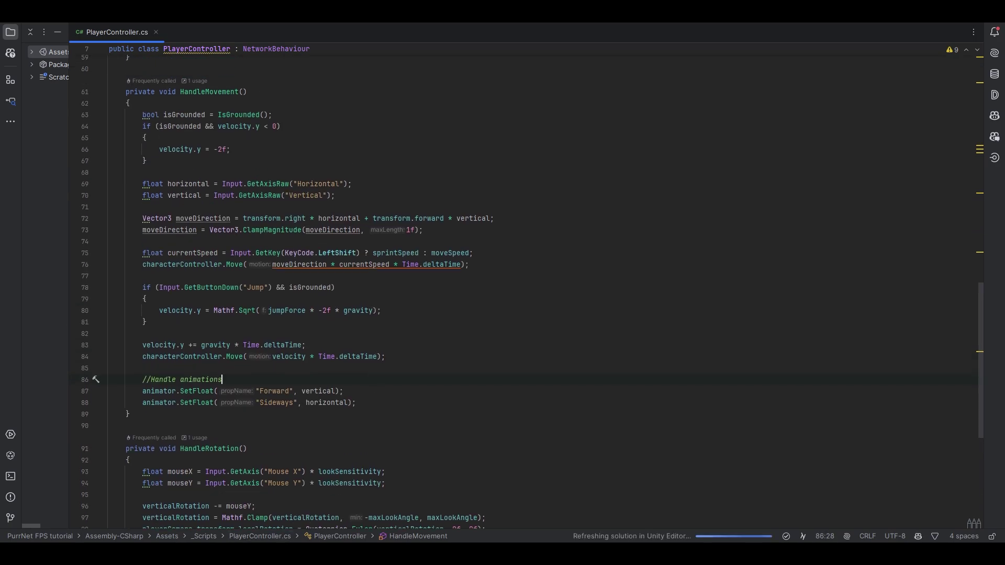
key("alt+Tab")
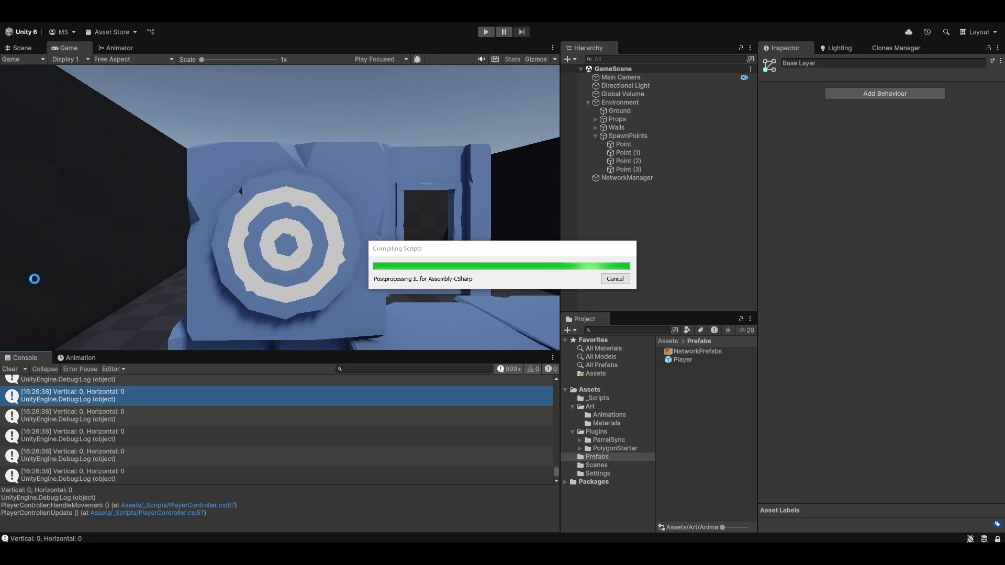
left_click(16, 368)
- Open the Player prefab in the Scene view and select its SM_Character_Male_01 child
left_click(21, 48)
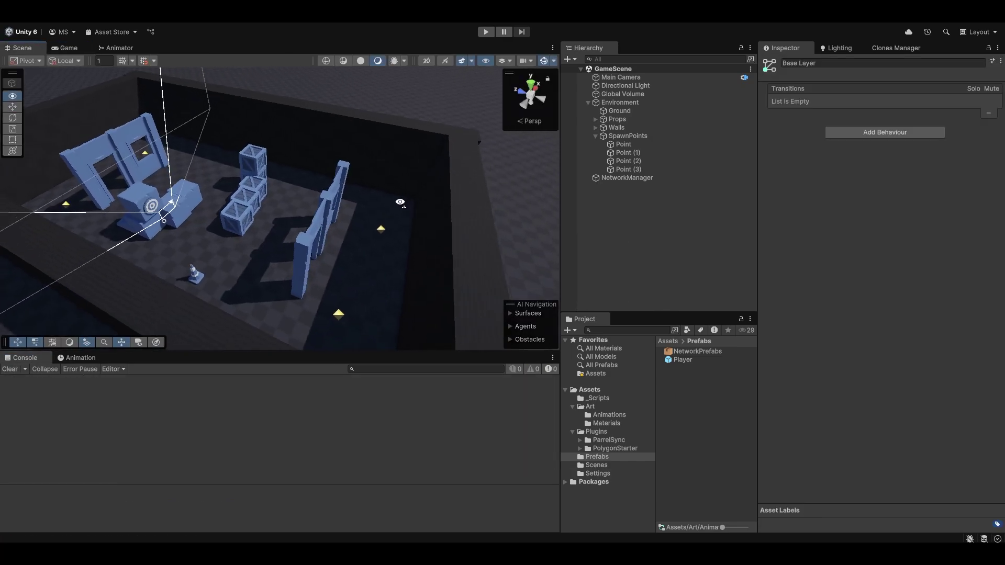
left_click(709, 359)
double_click(708, 360)
left_click(658, 87)
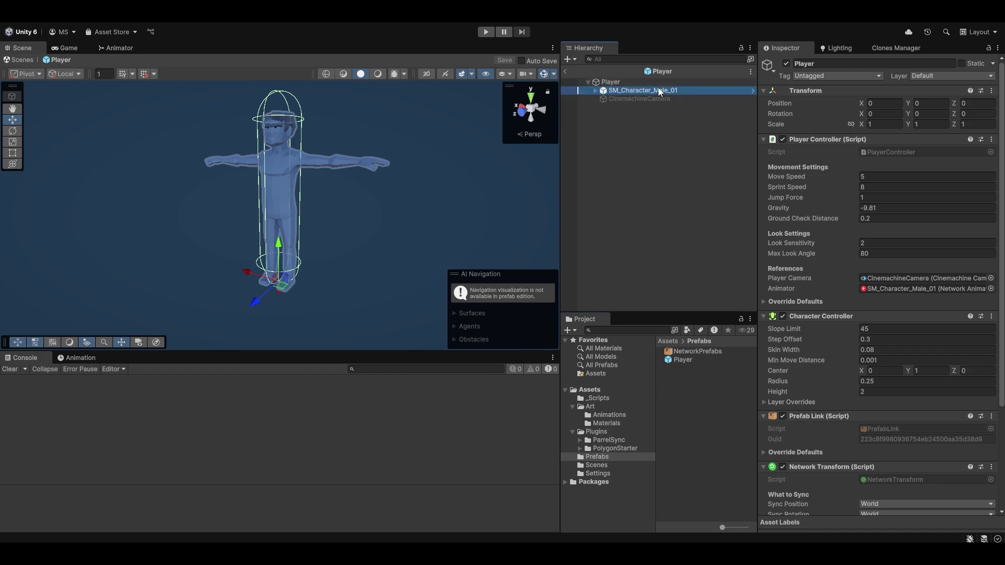